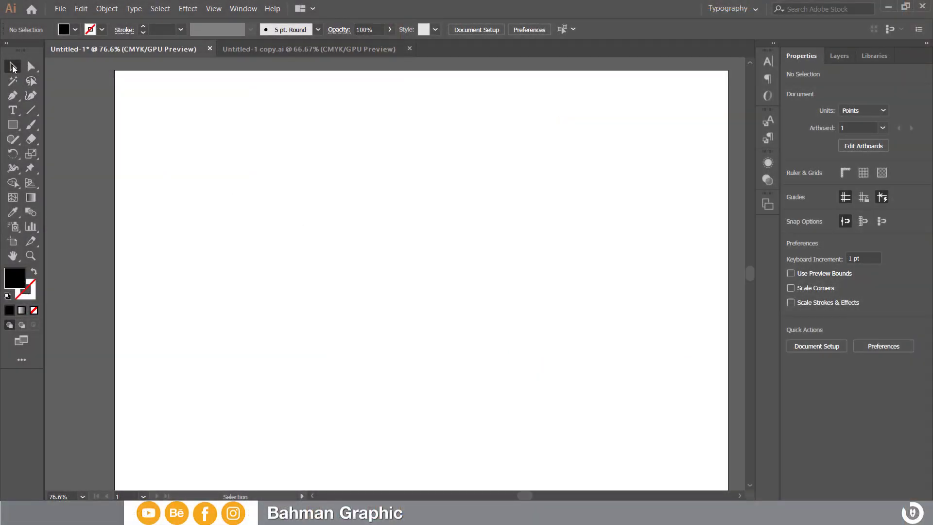
Browse the text tools and the workspace list without changing anything.
right_click(14, 109)
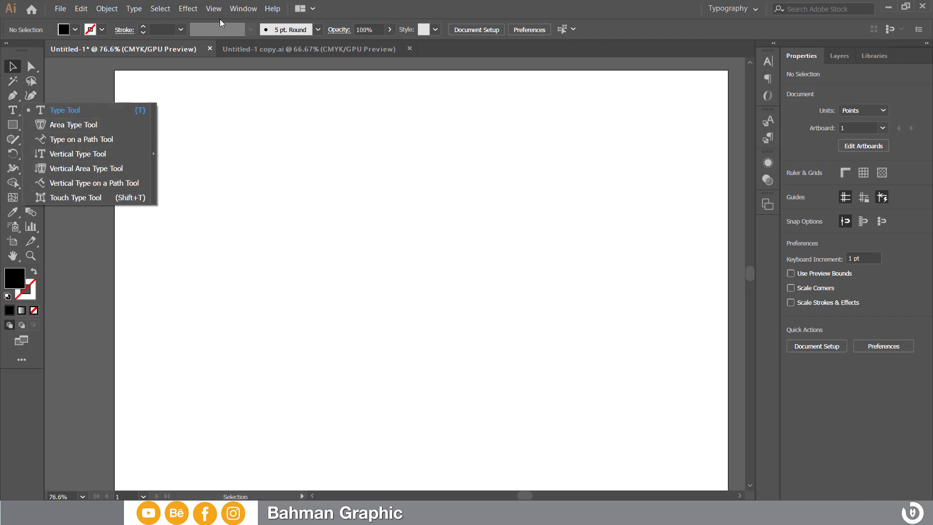
left_click(237, 9)
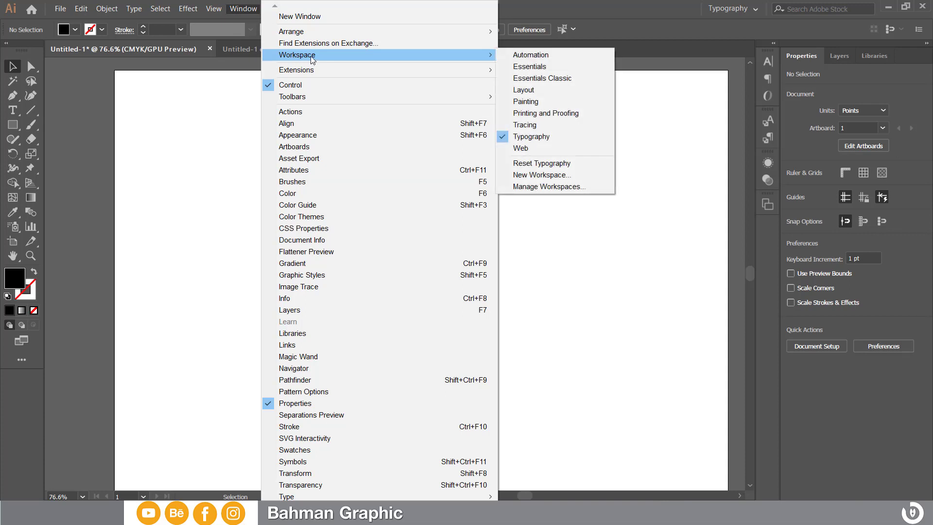
mouse_move(296, 55)
left_click(694, 181)
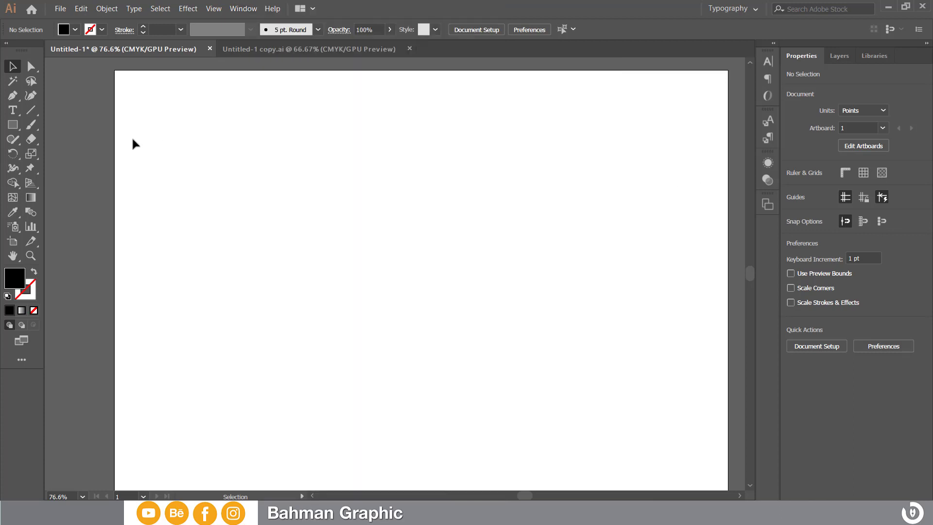
Add the Persian line 'گرافیک دیزاین' near the artboard centre and set it to 70 pt.
left_click(9, 111)
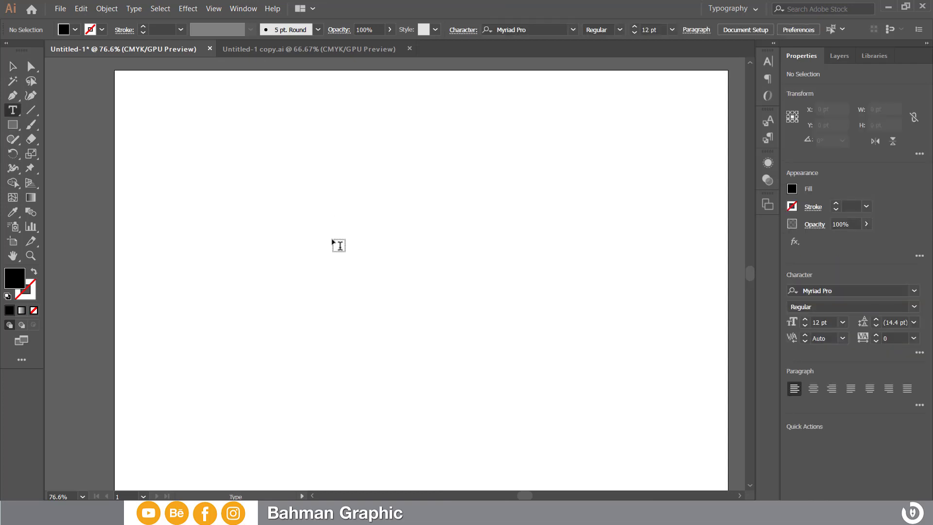
left_click(376, 252)
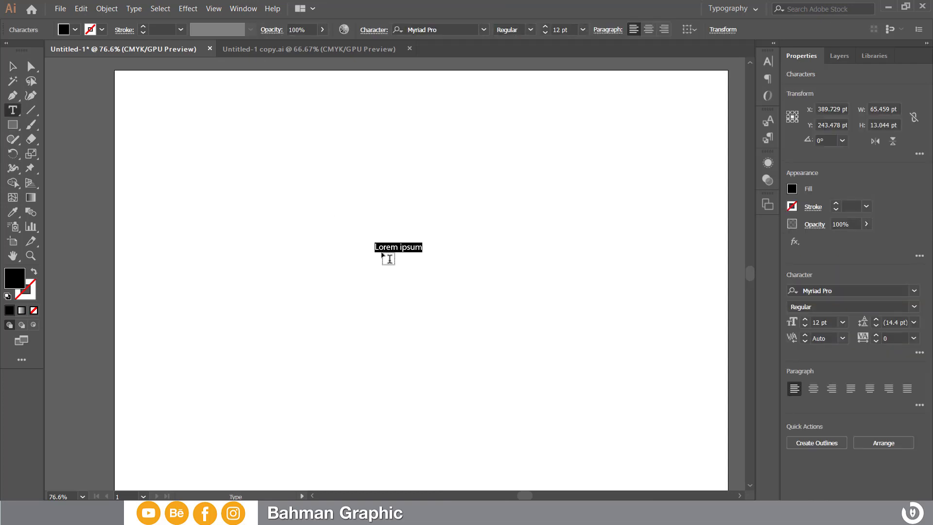
type("گراف")
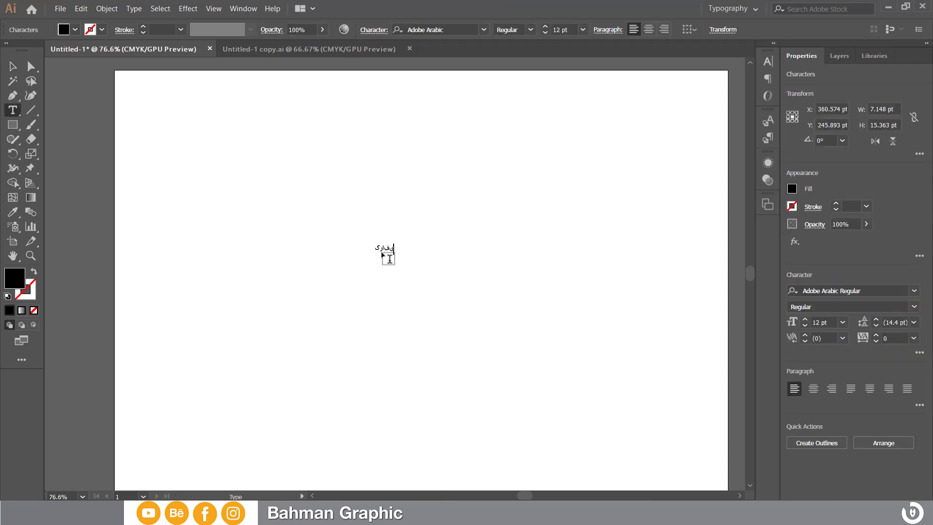
type("یک دیز")
type("این")
left_click_drag(374, 248, 420, 249)
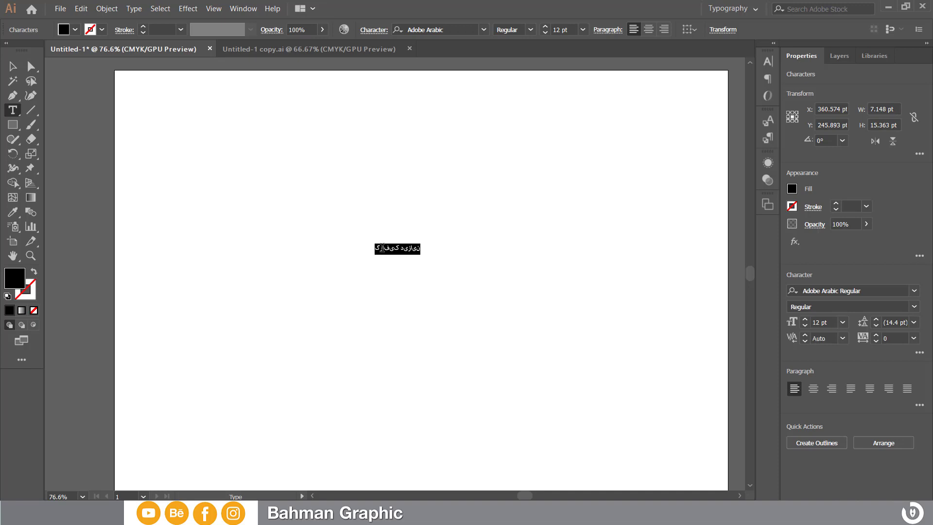
left_click(544, 27)
type("70")
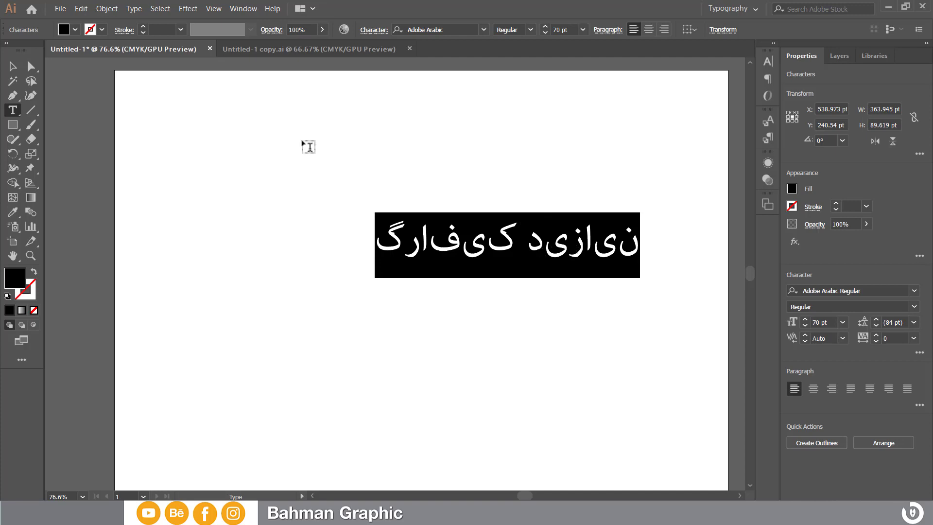
left_click(81, 9)
mouse_move(170, 343)
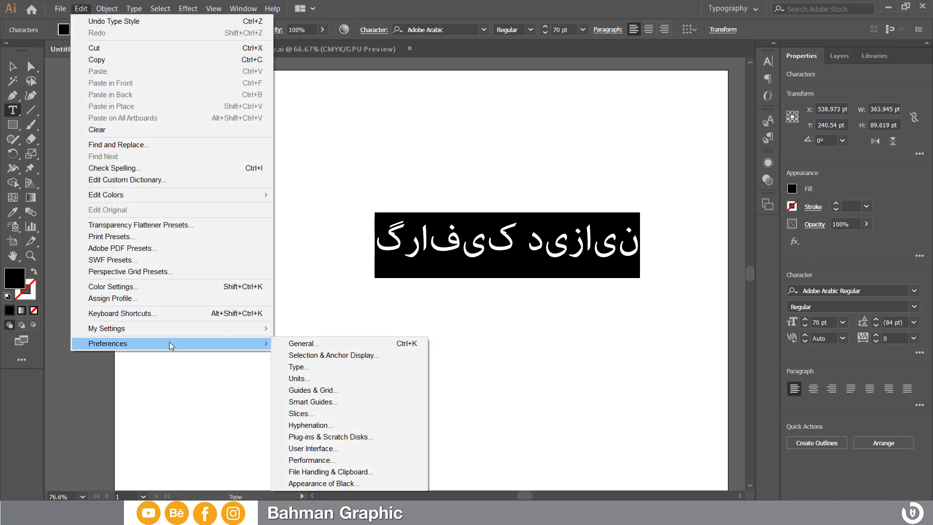
Enable Show Indic Options in the Type preferences and confirm.
left_click(313, 368)
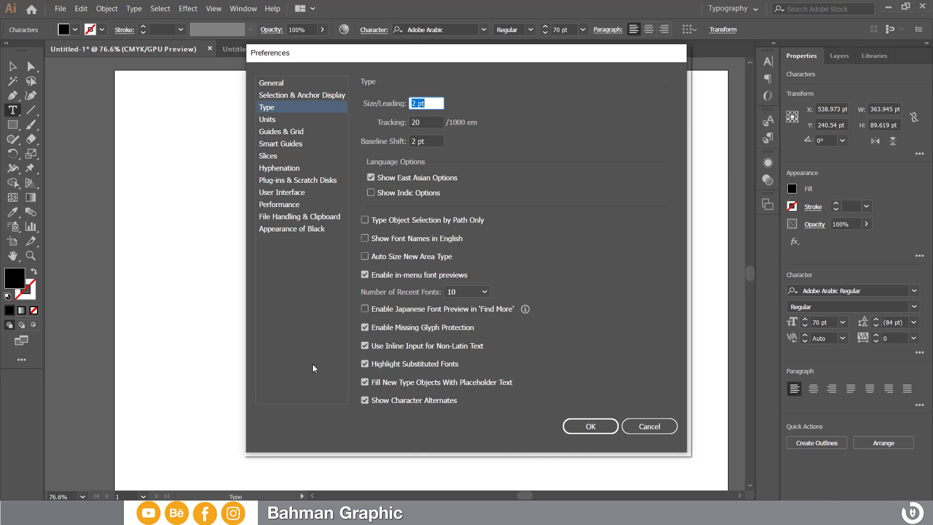
left_click(398, 192)
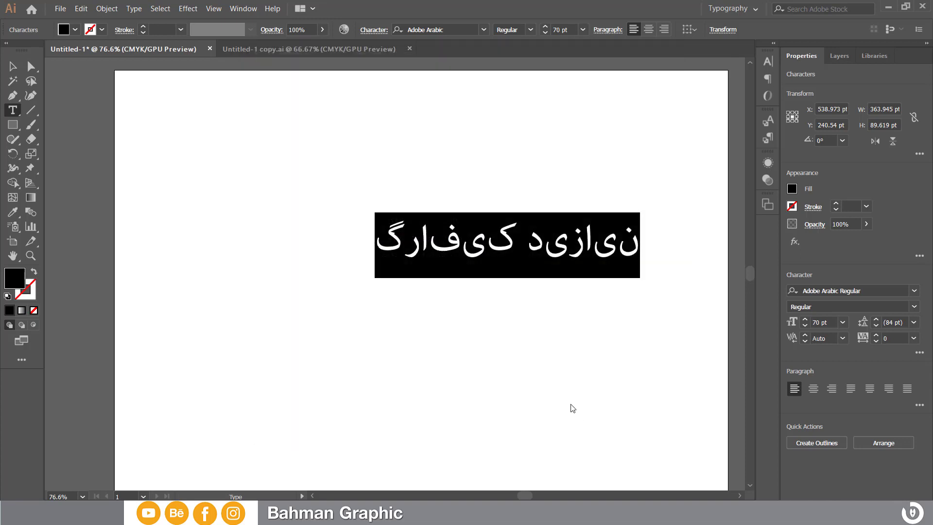
left_click(590, 427)
Apply the Middle Eastern & South Asian Every-line Composer, then test and remove a trailing period.
left_click(768, 78)
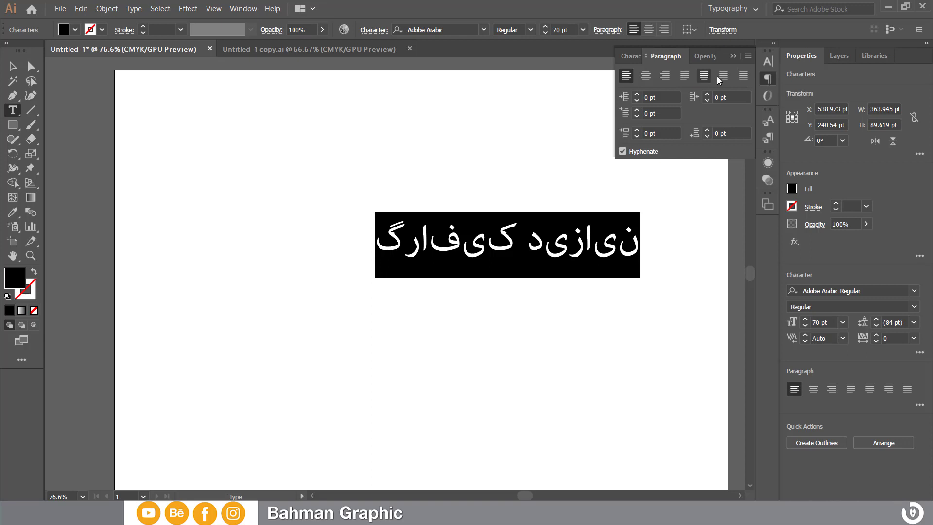
left_click(748, 56)
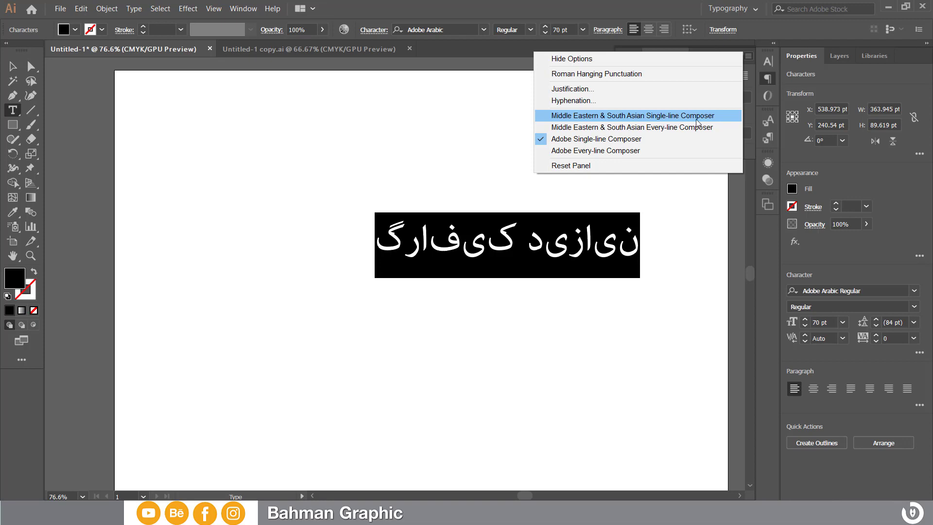
left_click(658, 128)
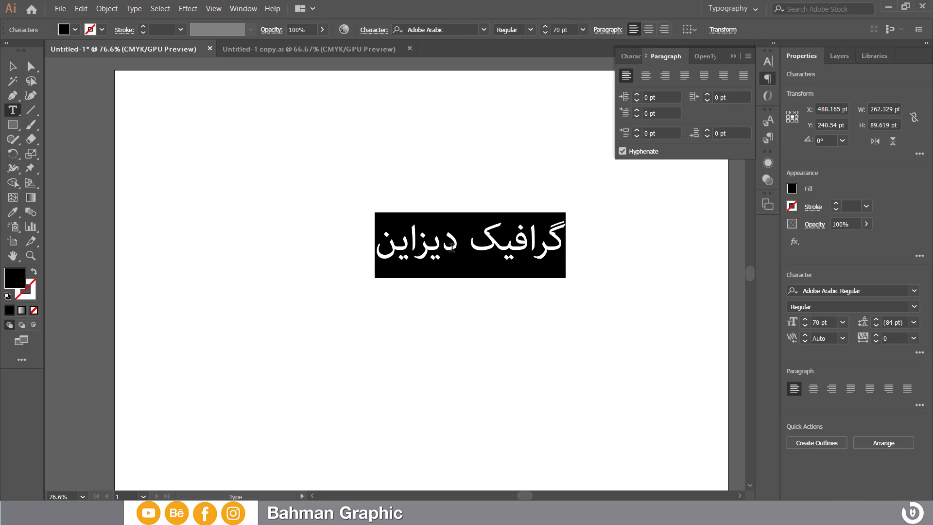
key("Right")
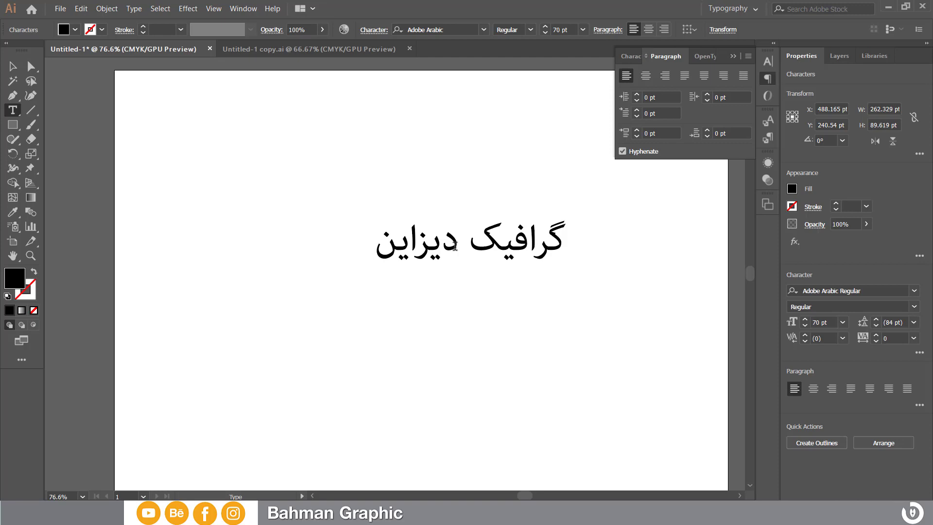
type(".")
key("BackSpace")
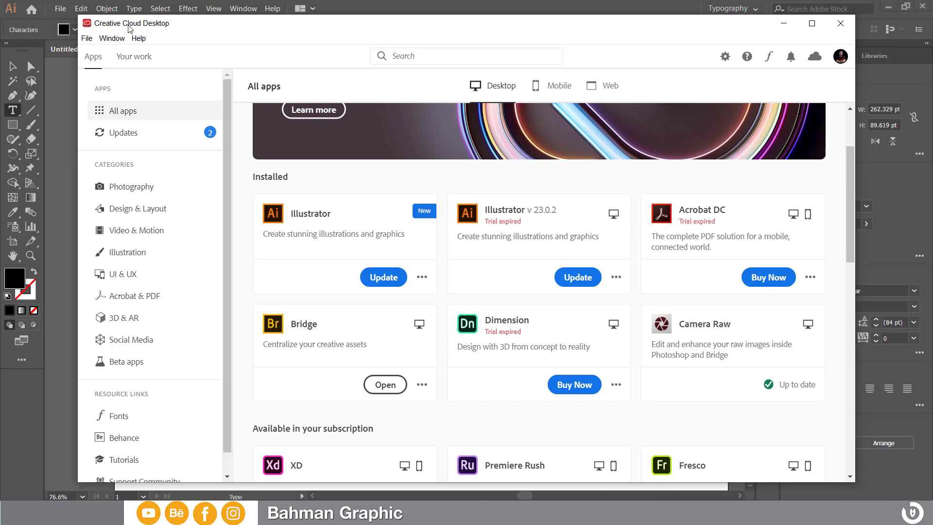
Scroll through Creative Cloud's list of installed apps.
scroll(458, 240, "down", 3)
scroll(554, 264, "down", 3)
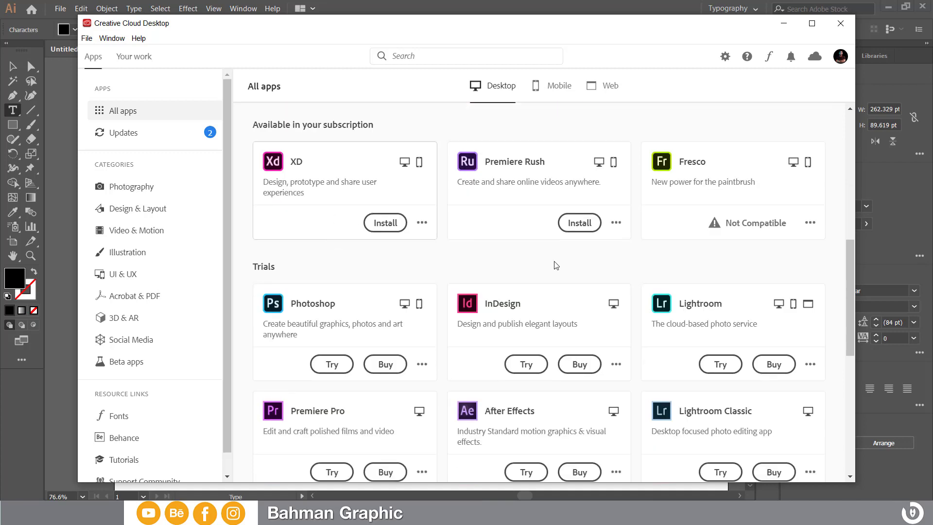
scroll(546, 258, "up", 2)
scroll(544, 257, "down", 6)
scroll(544, 258, "down", 5)
scroll(457, 258, "down", 2)
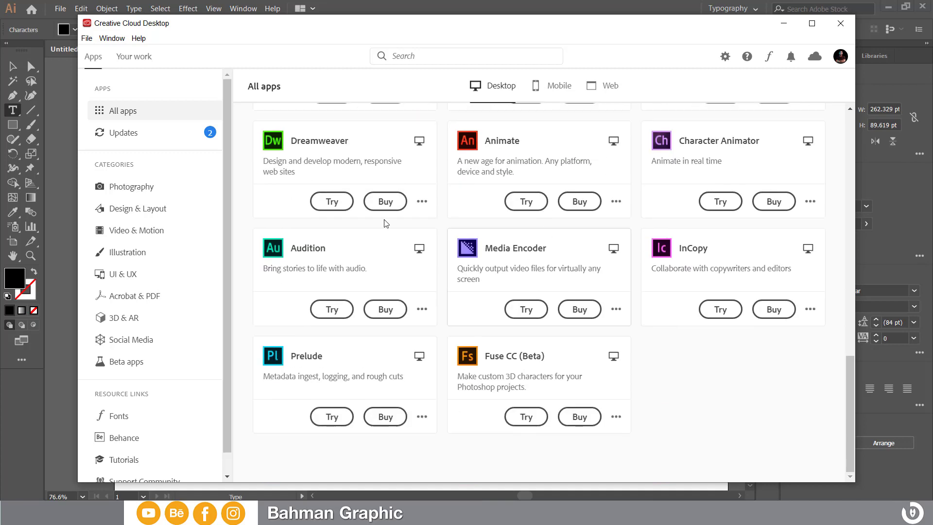
scroll(400, 228, "up", 5)
scroll(398, 233, "up", 4)
scroll(399, 234, "up", 3)
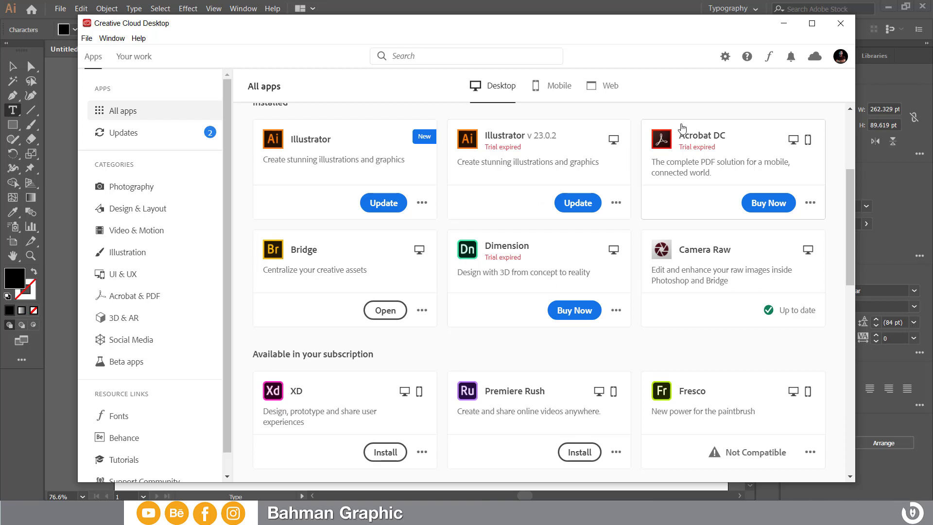
Set Creative Cloud's default install language to English يدعم العربية.
left_click(724, 57)
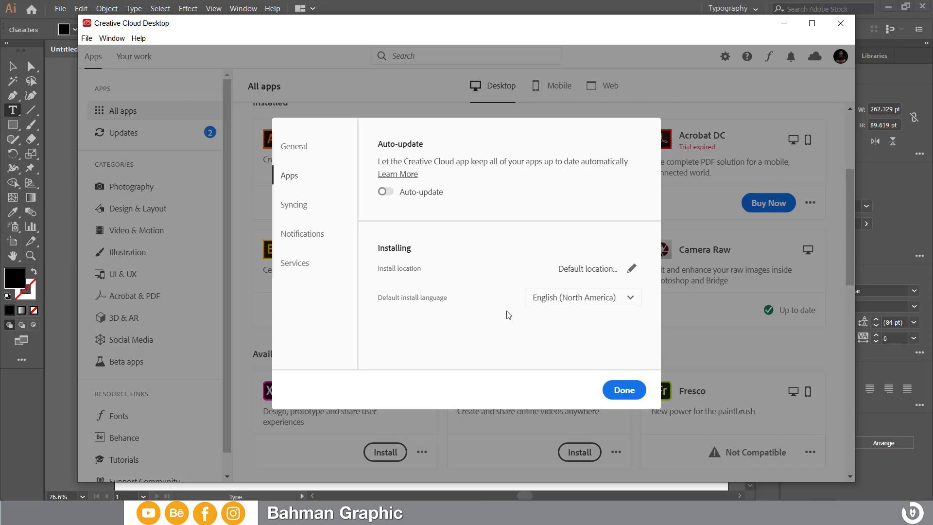
left_click(547, 306)
scroll(549, 333, "up", 1)
scroll(549, 334, "up", 2)
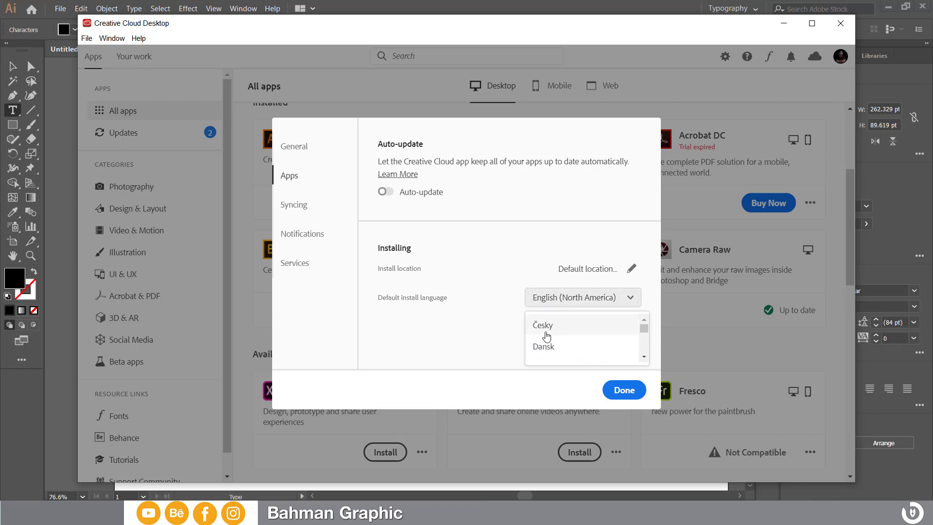
scroll(546, 335, "down", 2)
left_click(548, 328)
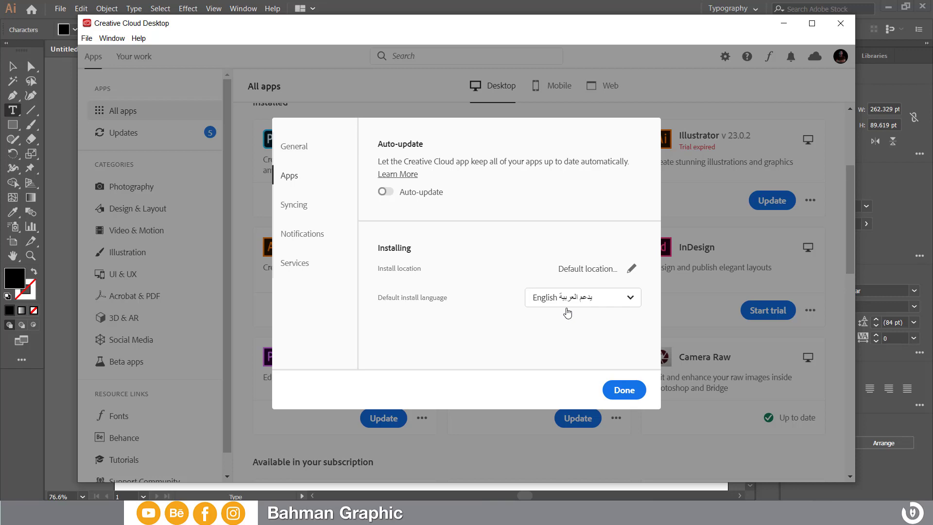
left_click(613, 388)
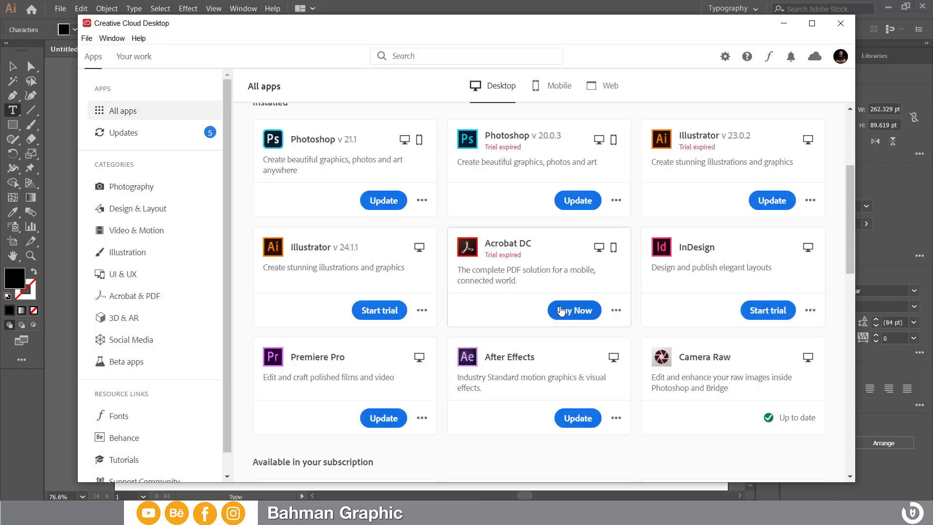
scroll(563, 309, "up", 3)
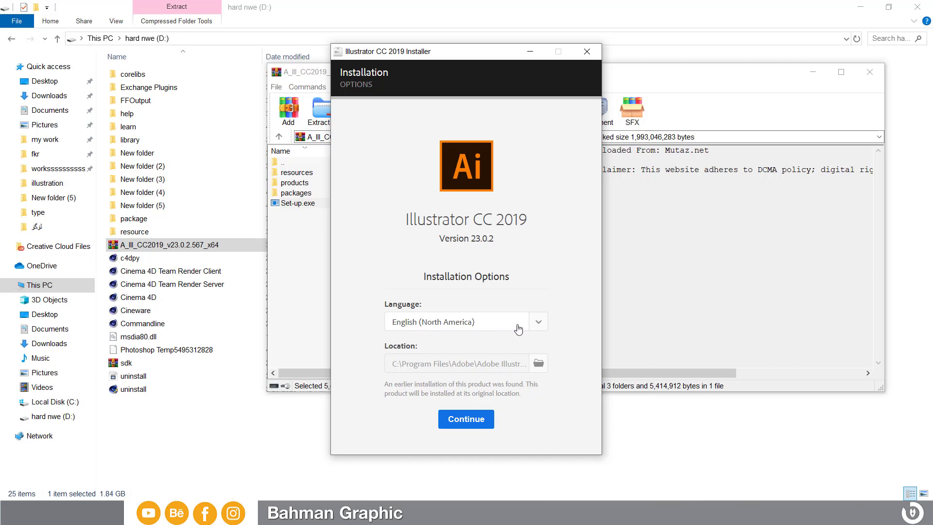
Install Illustrator CC 2019 with the language set to English يدعم العربية.
left_click(536, 321)
scroll(466, 374, "up", 2)
scroll(439, 354, "up", 1)
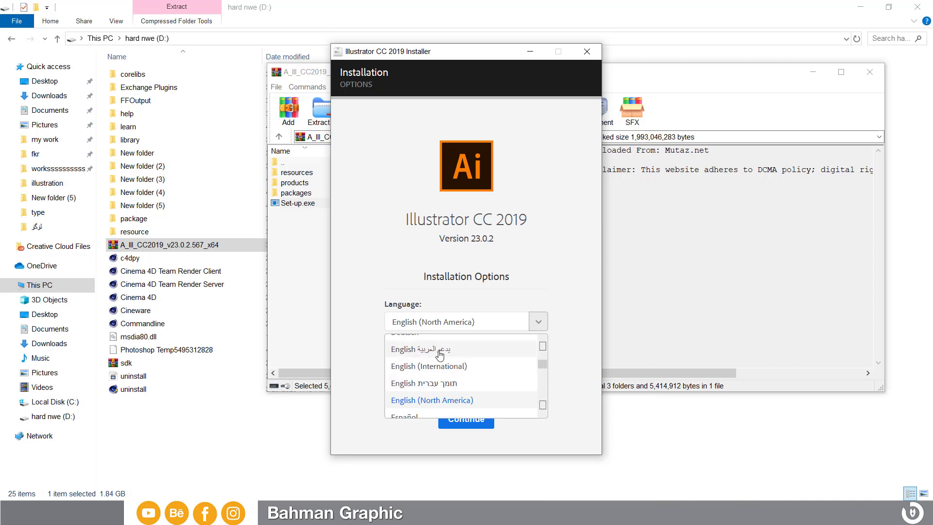
left_click(435, 350)
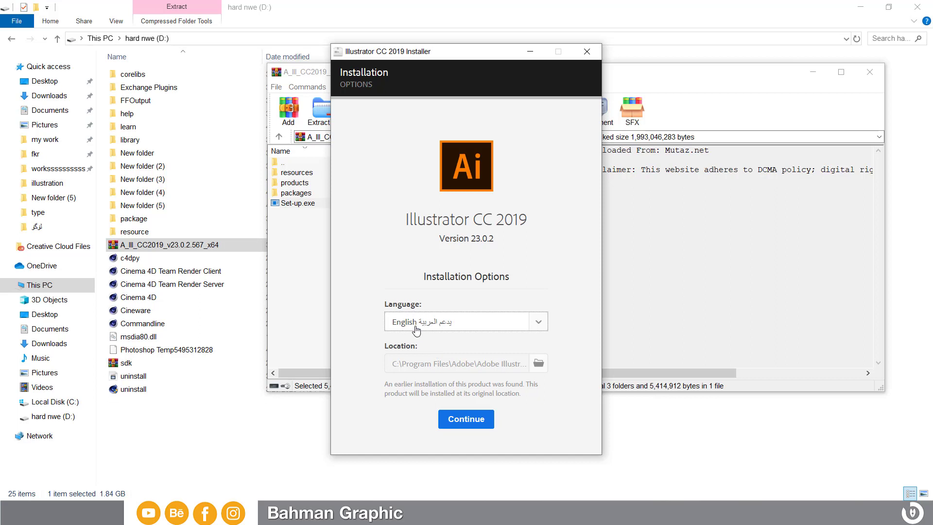
left_click(466, 428)
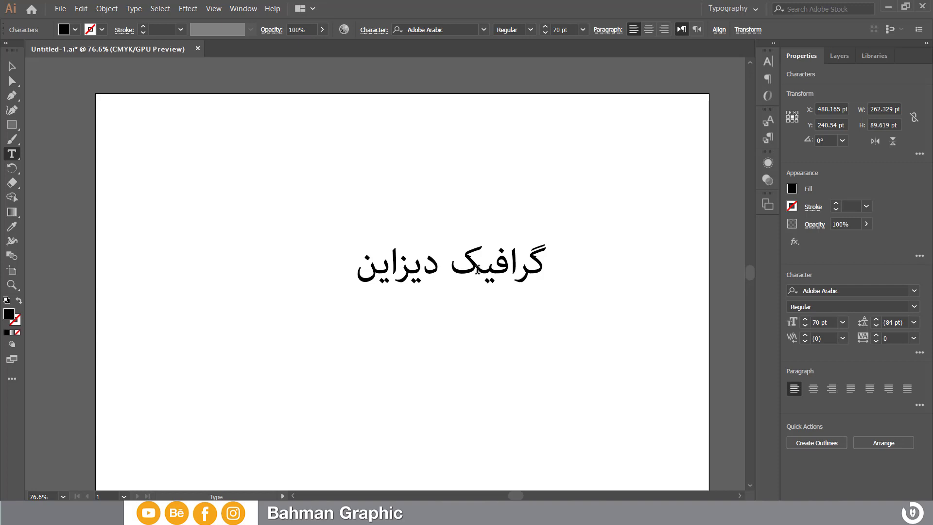
Add a period and set the Arabic paragraph direction to Right-to-Left.
type(".")
left_click(770, 78)
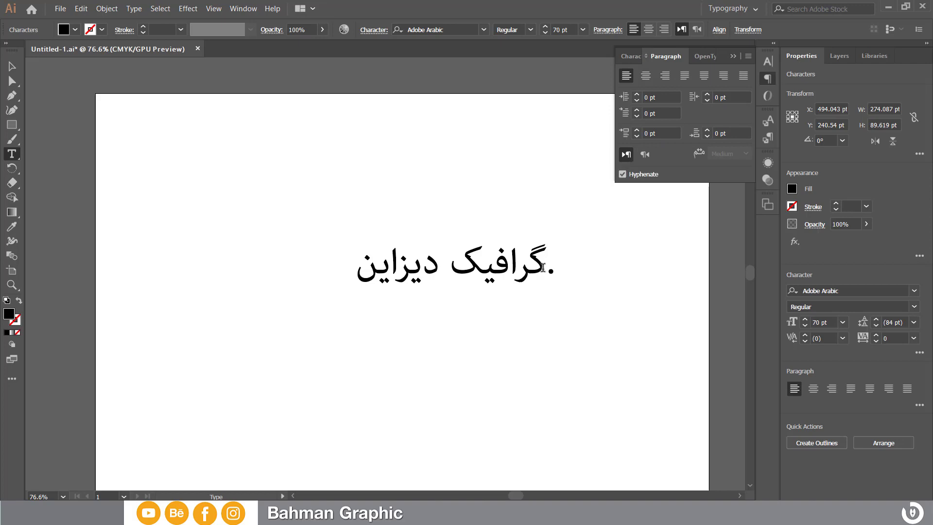
left_click(644, 156)
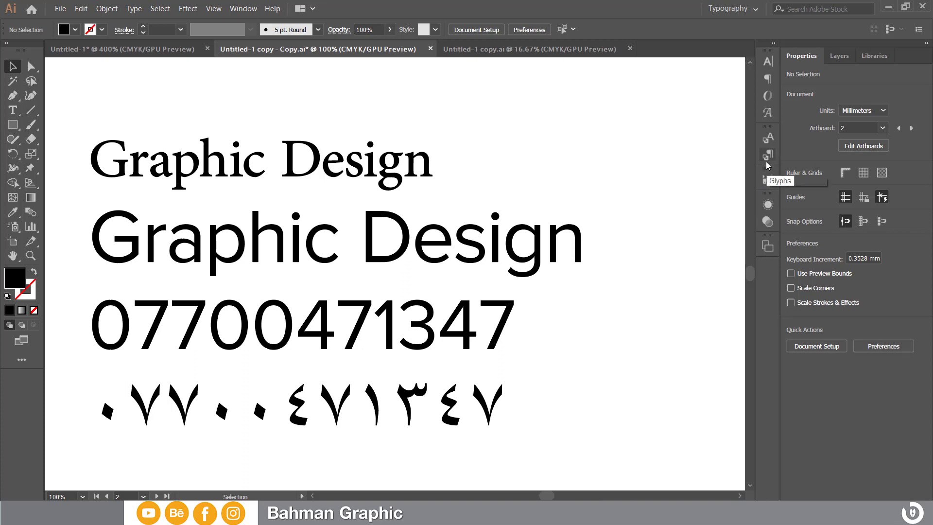
Open the Character panel and select the sample text, starting with the top 'Graphic Design' line.
left_click(767, 62)
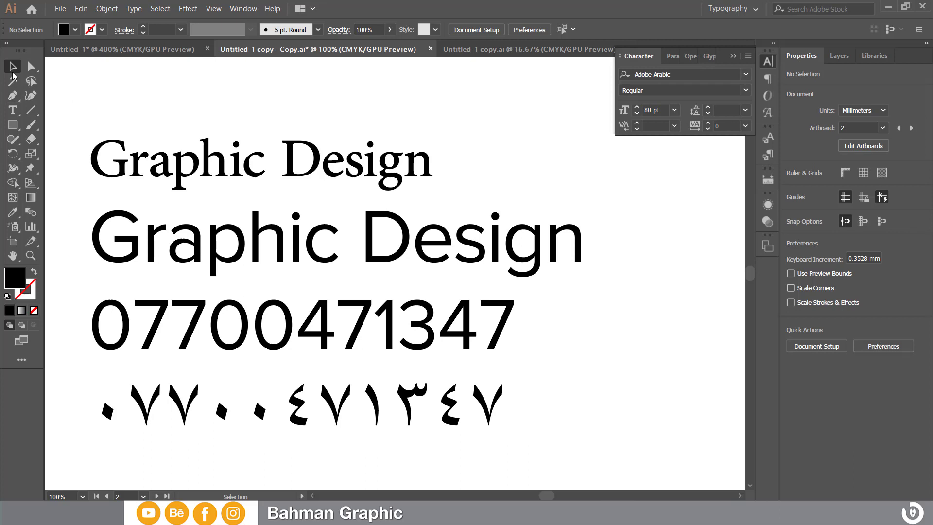
left_click_drag(125, 89, 97, 437)
left_click(204, 160)
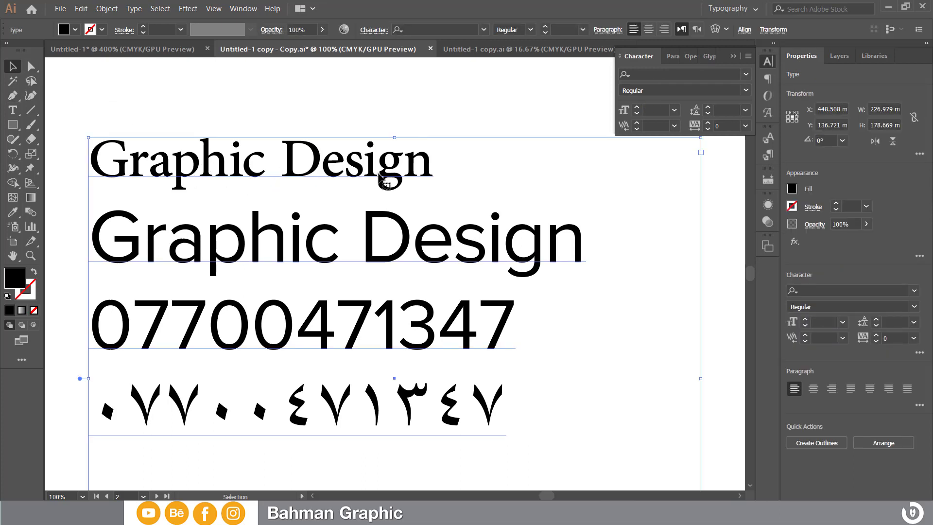
double_click(389, 173)
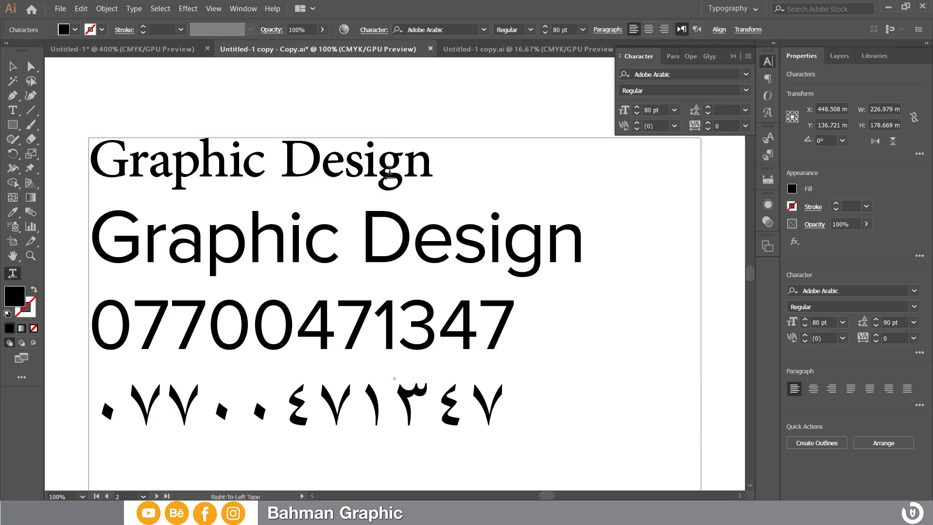
key("ctrl+a")
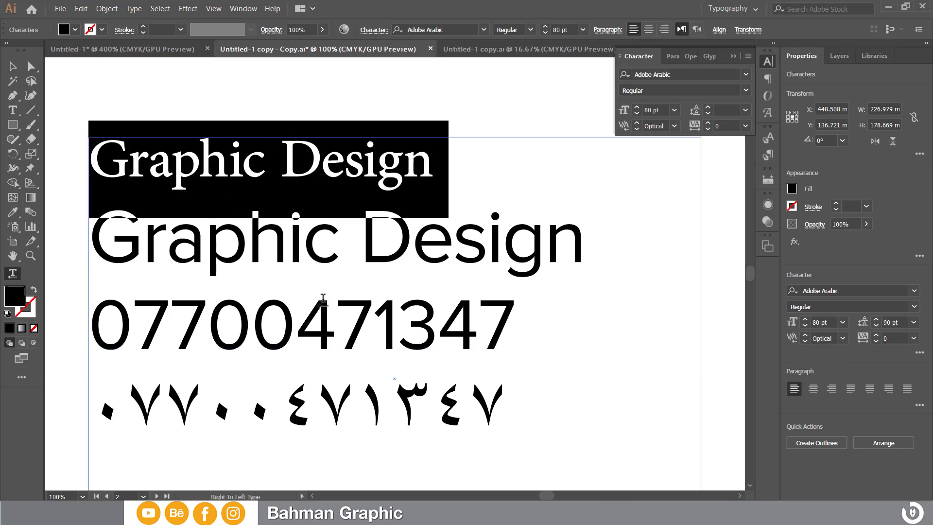
double_click(323, 299)
mouse_move(510, 399)
left_mouse_down()
mouse_move(101, 249)
mouse_move(436, 165)
mouse_move(103, 165)
left_mouse_up()
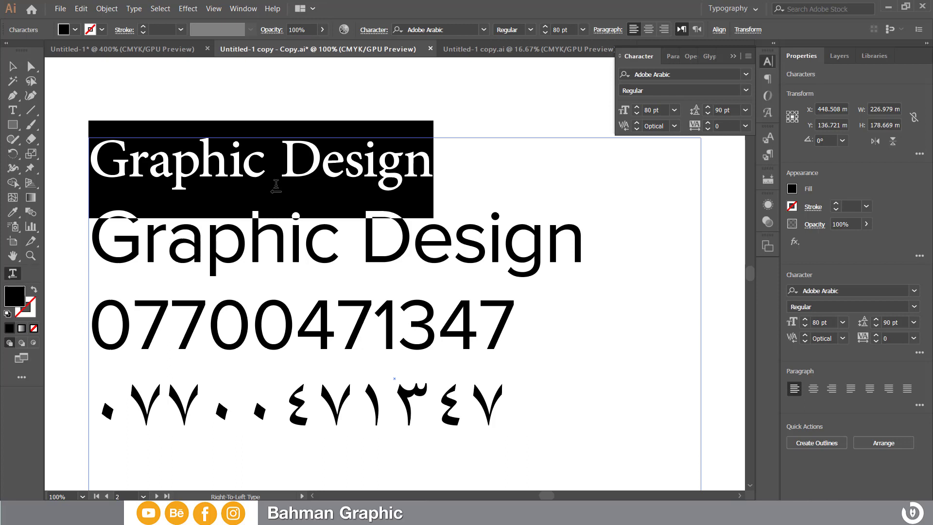
Scroll the font family list to the Sarchia fonts, previewing 16_Sarchia_Bahasht_1.
left_click(746, 76)
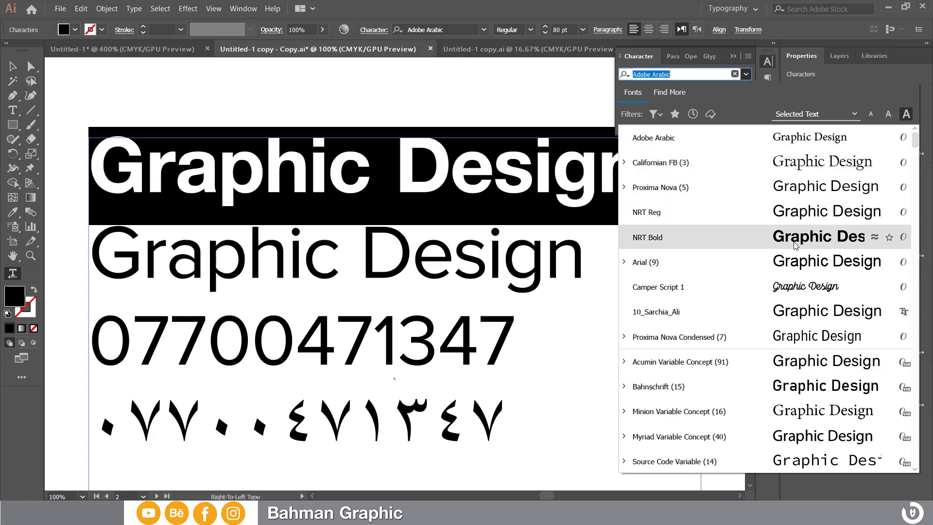
scroll(794, 248, "down", 1)
scroll(792, 265, "down", 2)
scroll(789, 311, "down", 3)
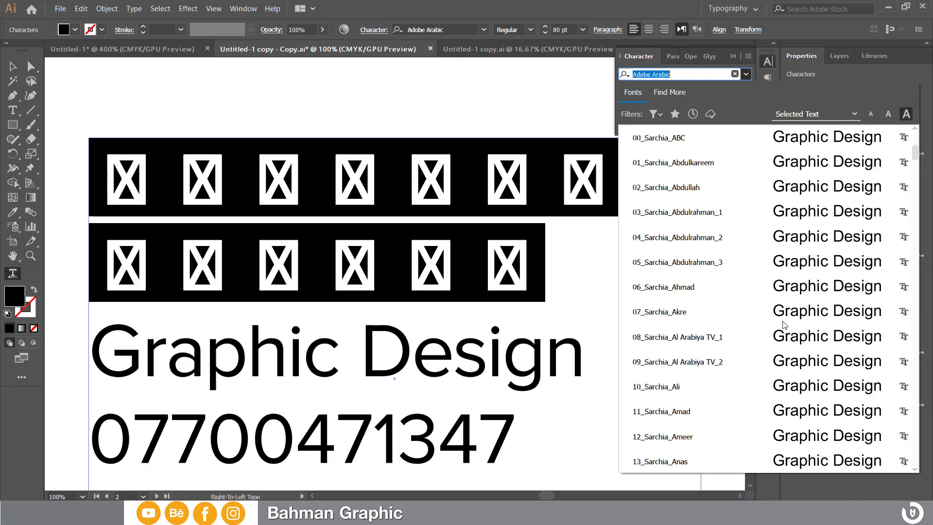
scroll(784, 325, "down", 1)
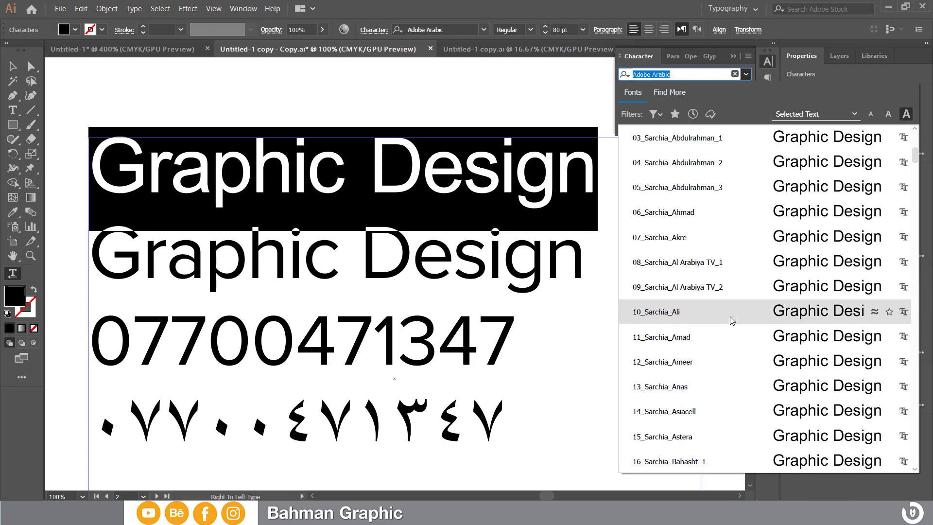
scroll(743, 287, "up", 3)
scroll(748, 235, "up", 4)
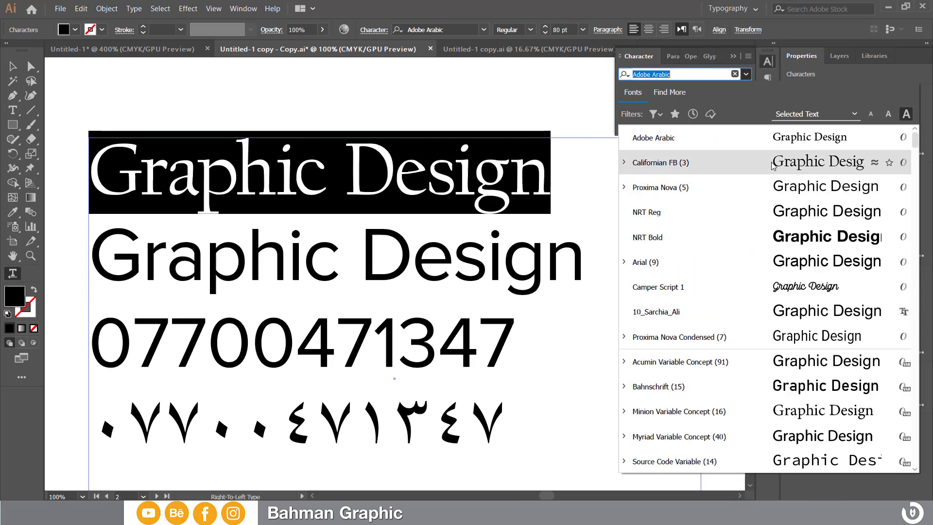
scroll(697, 243, "down", 5)
scroll(696, 252, "down", 1)
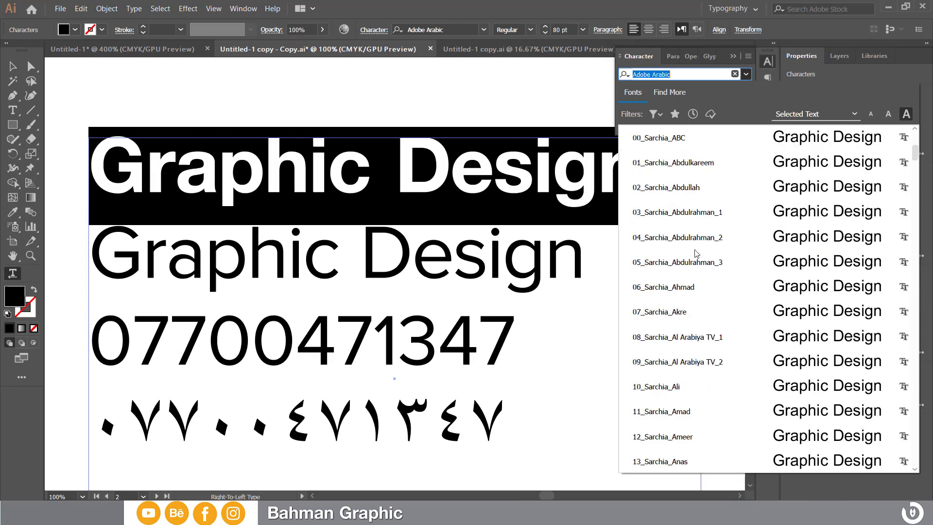
scroll(667, 373, "down", 2)
scroll(665, 340, "down", 3)
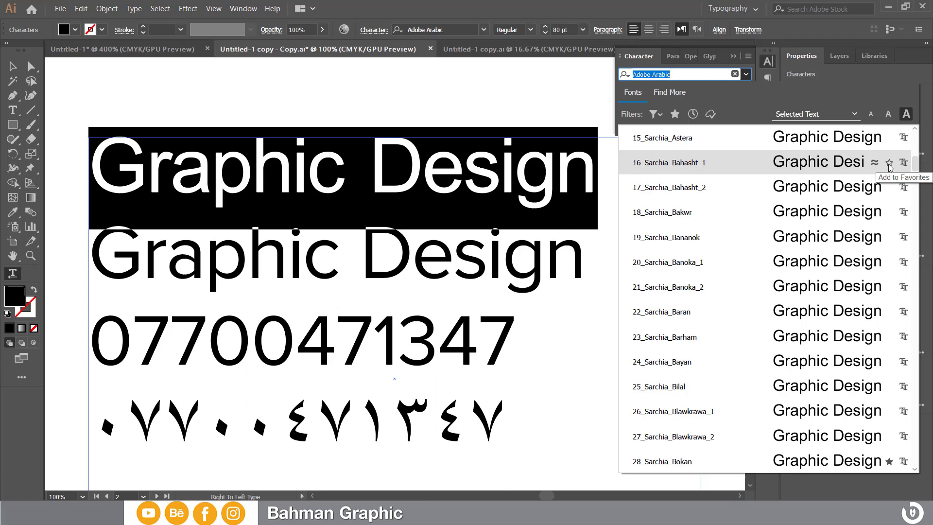
Star Sarchia fonts 16_Bahasht_1, 17_Bahasht_2, 18_Bakwr and 20_Banoka_1, then show only favourites.
left_click(888, 163)
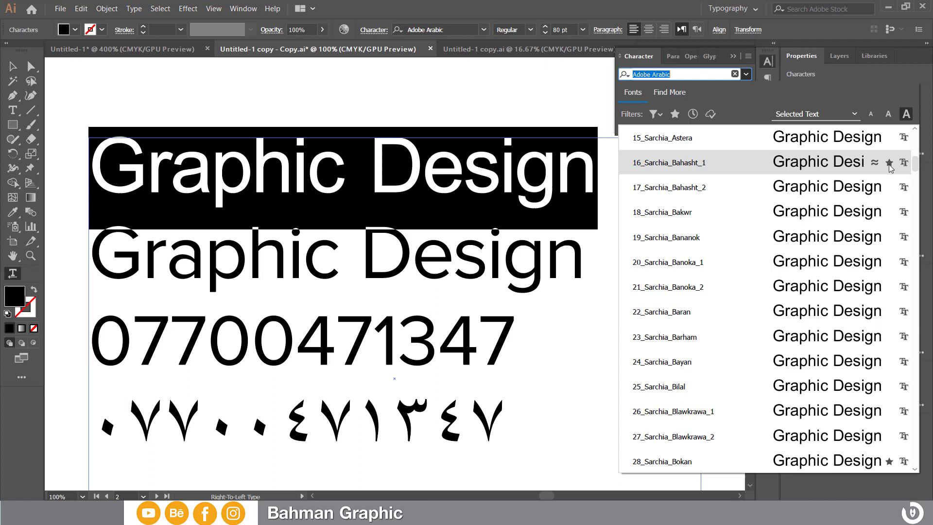
left_click(888, 189)
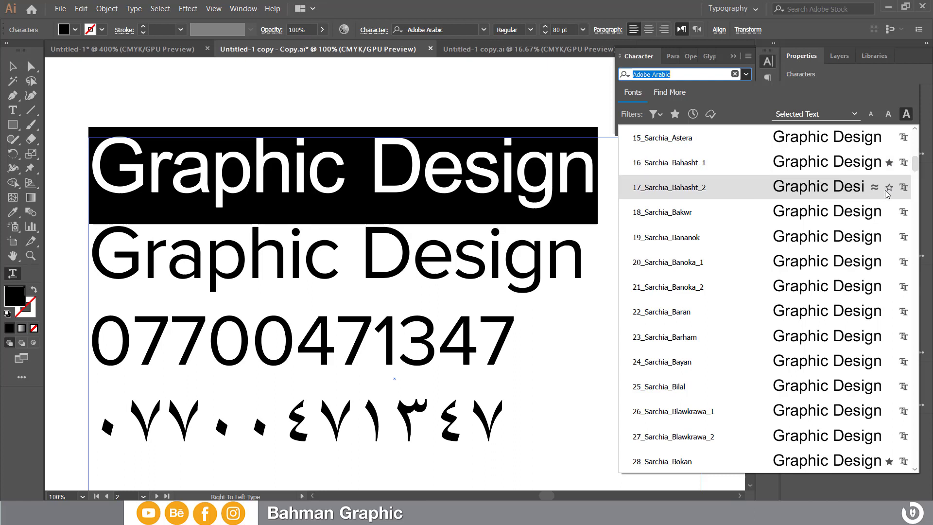
left_click(889, 212)
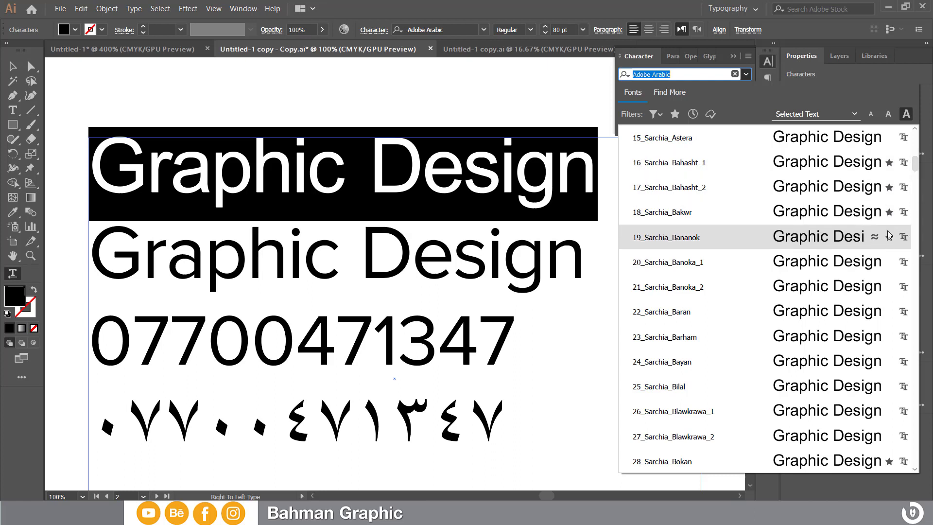
left_click(889, 262)
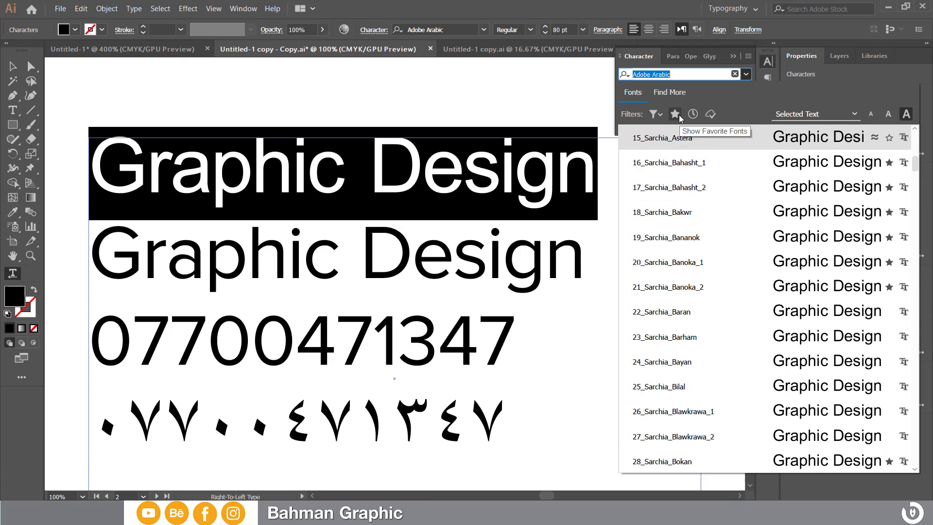
left_click(675, 114)
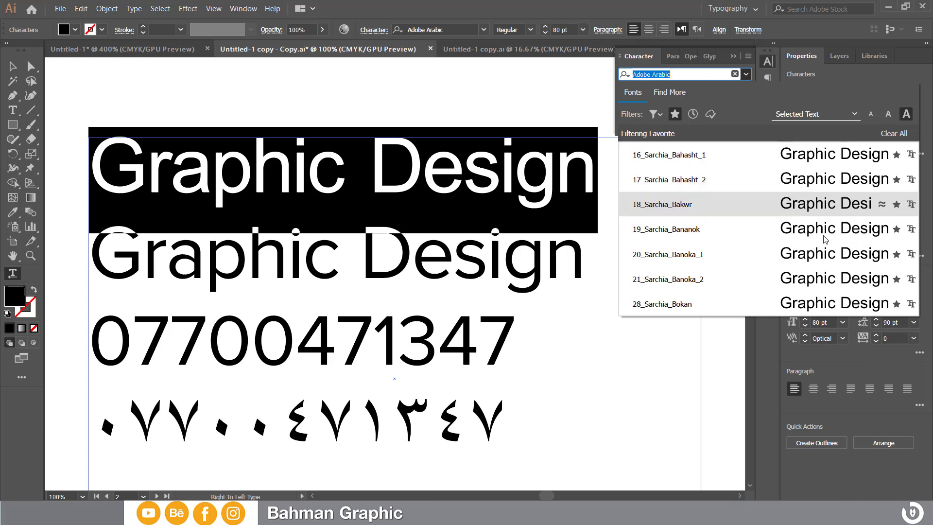
Show all fonts again with previews at the largest sample size.
left_click(674, 115)
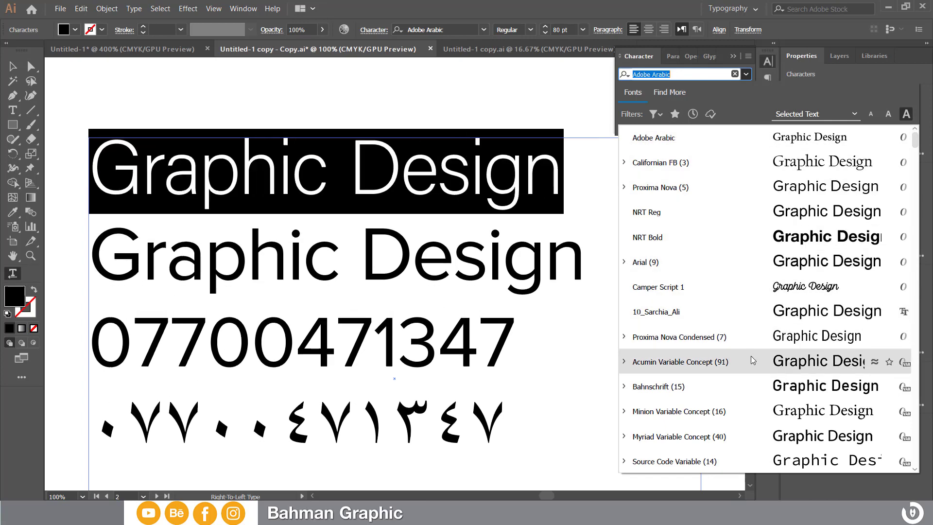
left_click(888, 113)
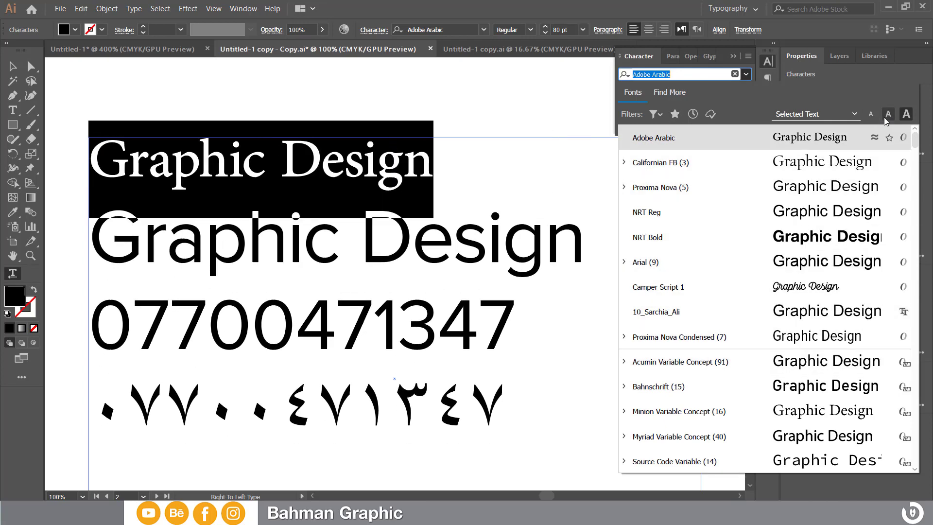
left_click(871, 115)
left_click(888, 114)
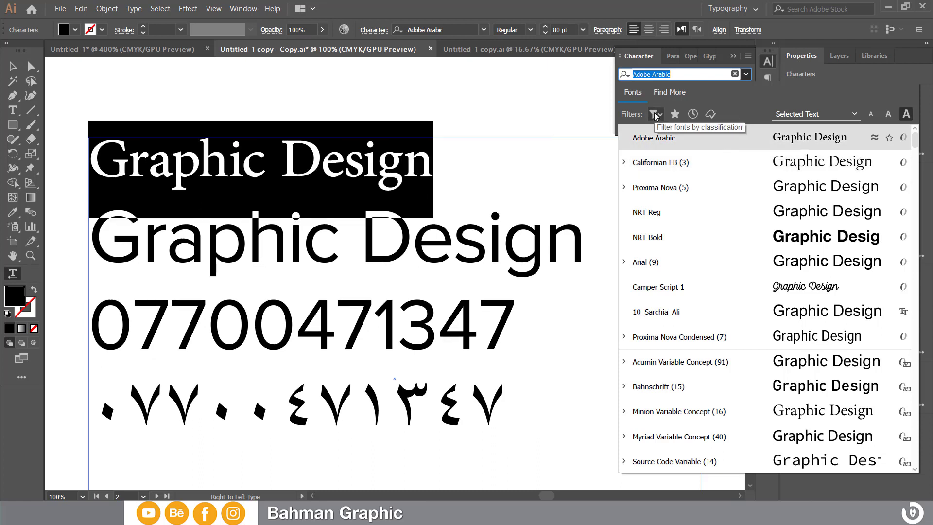
Filter the font list by Sans Serif, then Serif, then Slab Serif, and clear the classification.
left_click(654, 116)
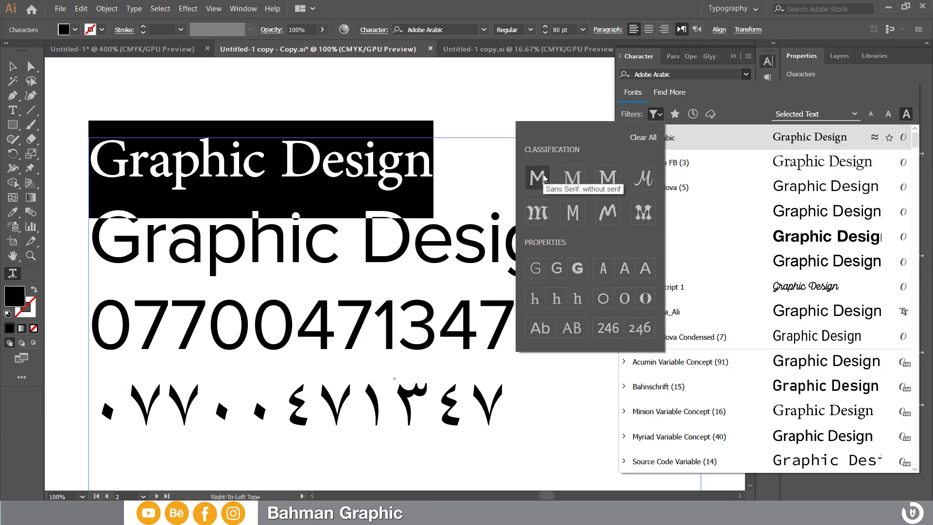
left_click(537, 177)
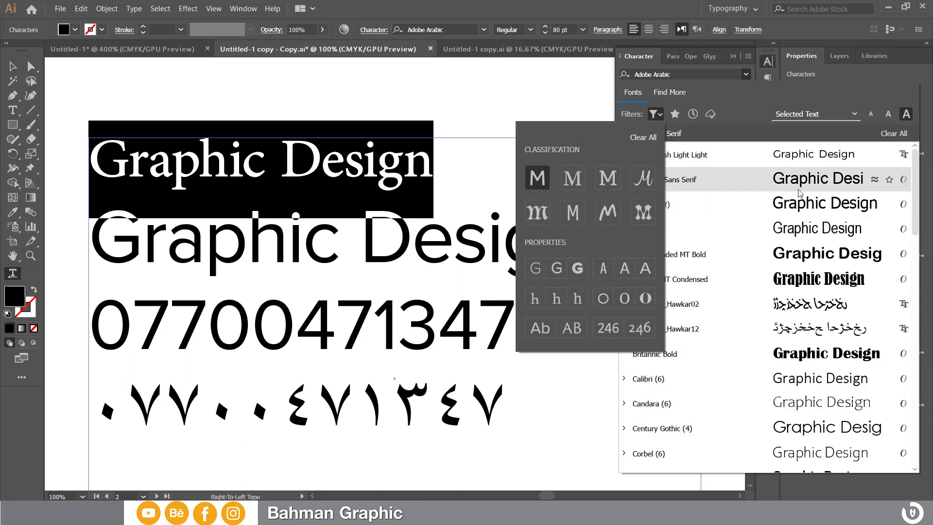
mouse_move(809, 178)
left_click(572, 179)
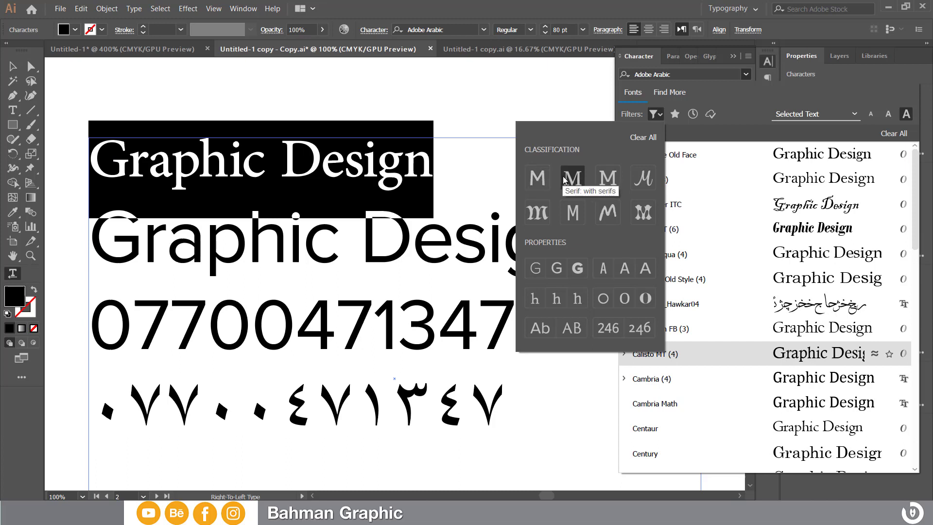
left_click(608, 180)
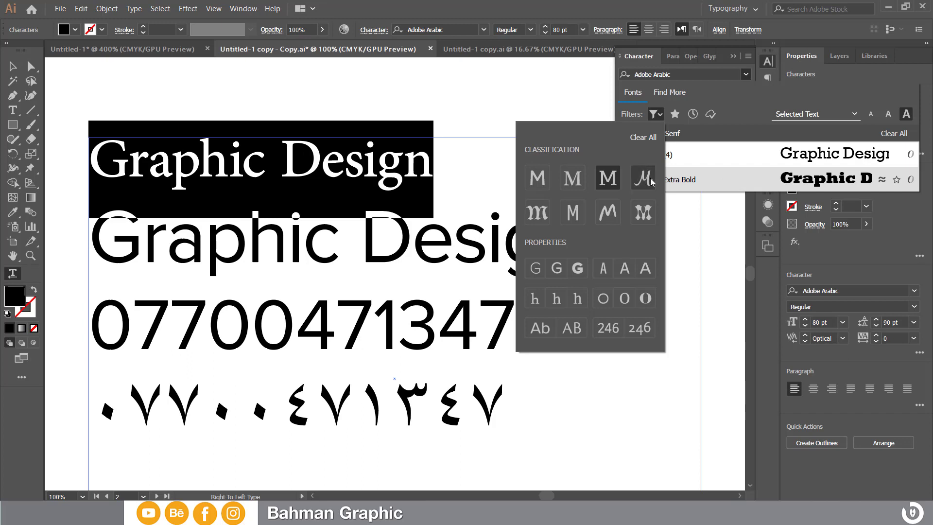
left_click(609, 186)
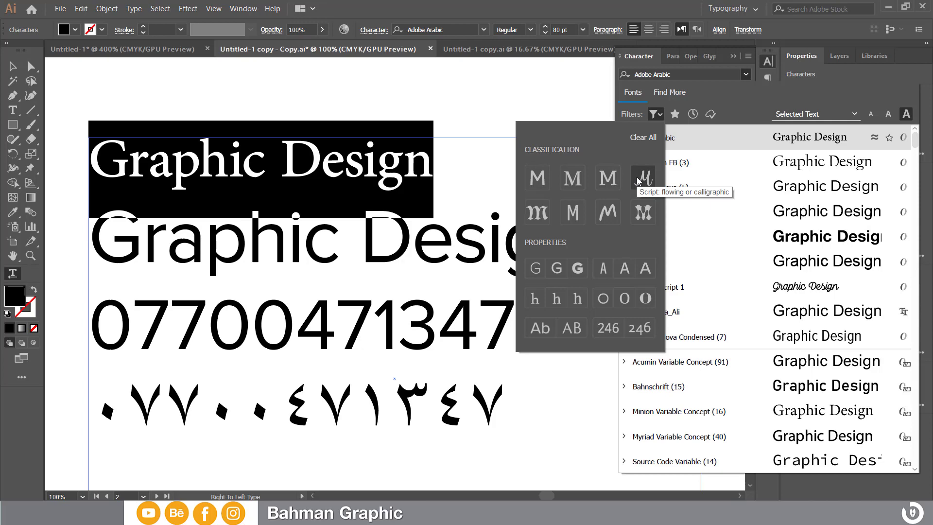
Briefly try the Script, Blackletter and Oldstyle Figures font filters.
left_click(639, 181)
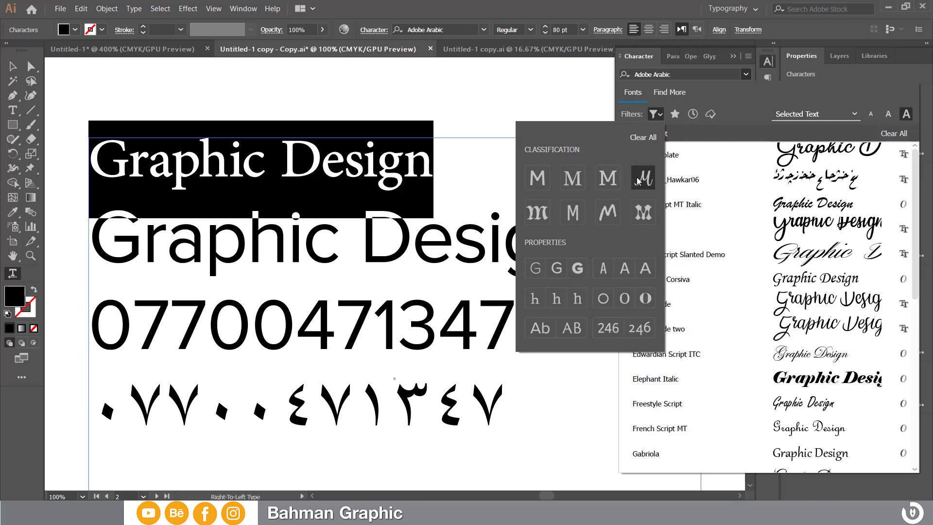
left_click(638, 181)
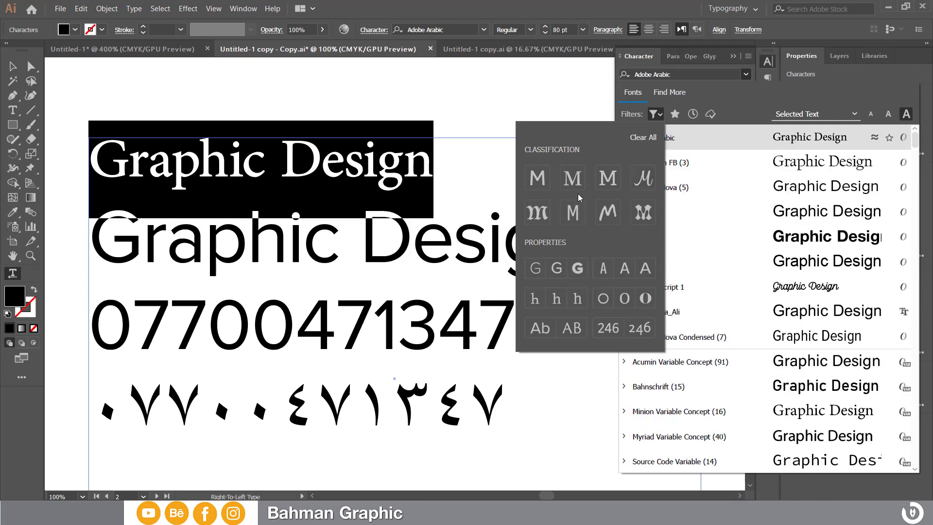
left_click(544, 217)
left_click(544, 217)
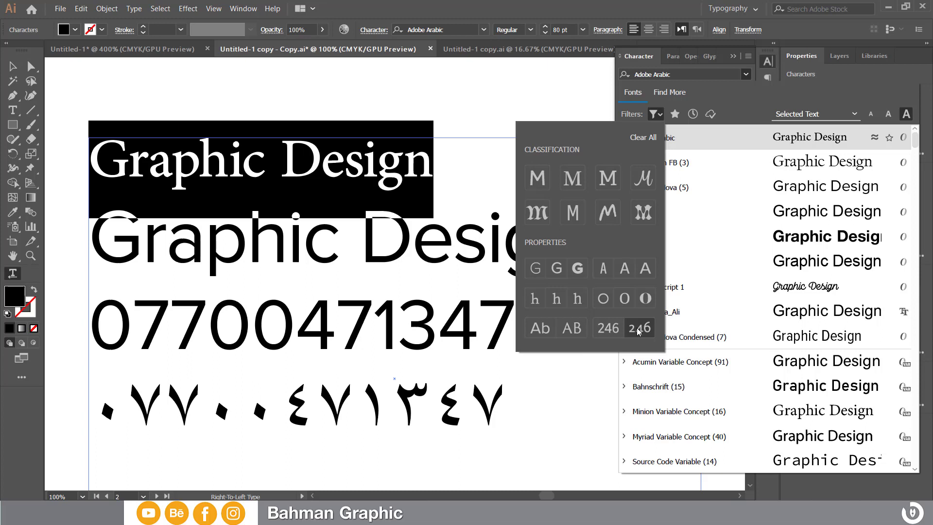
left_click(638, 328)
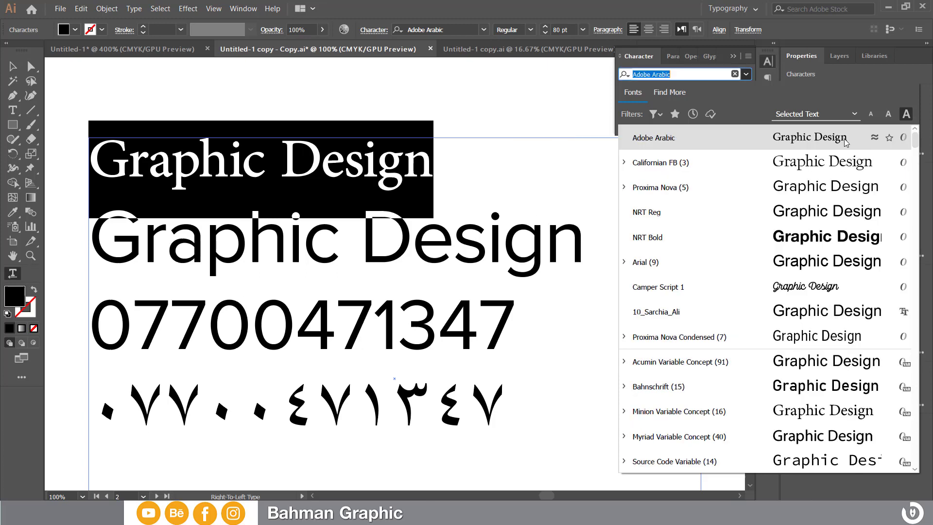
View fonts similar to Adobe Arabic, Proxima Nova Thin and NRT Bold, returning to the full list each time.
left_click(874, 139)
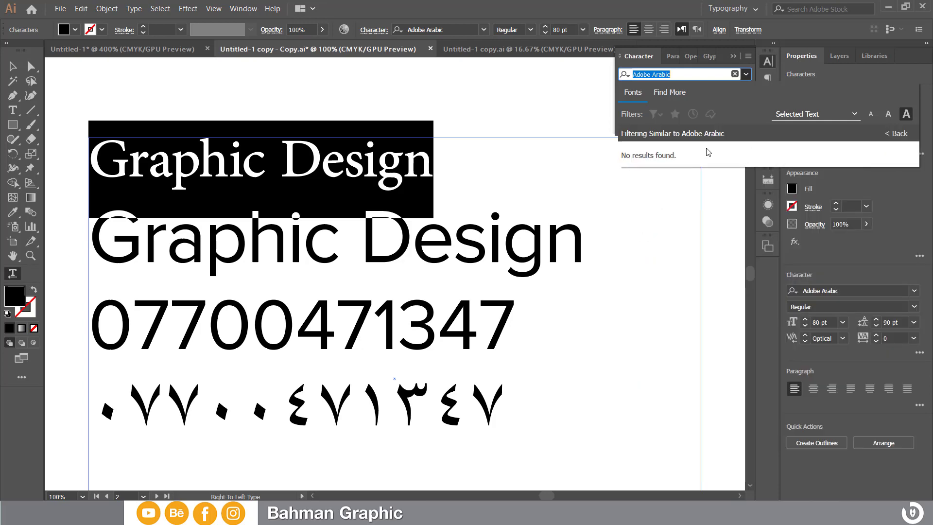
left_click(886, 139)
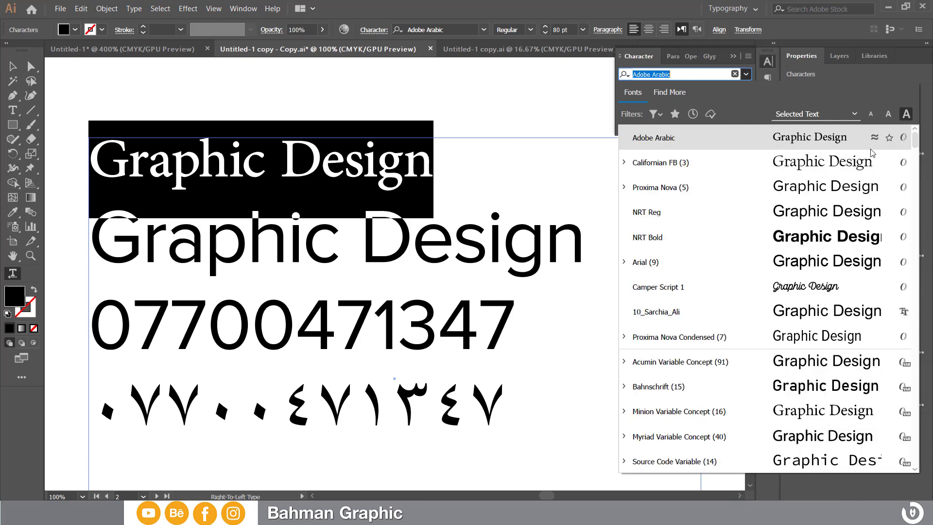
left_click(875, 187)
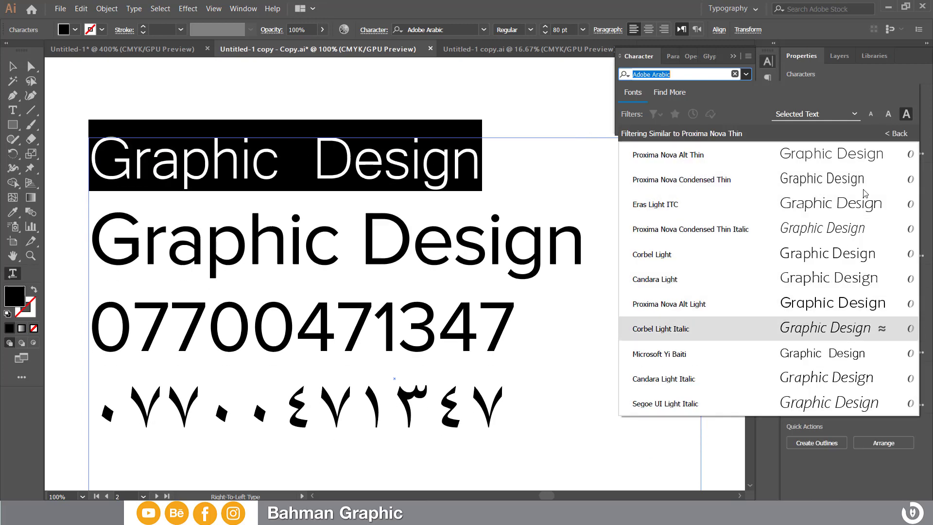
left_click(887, 136)
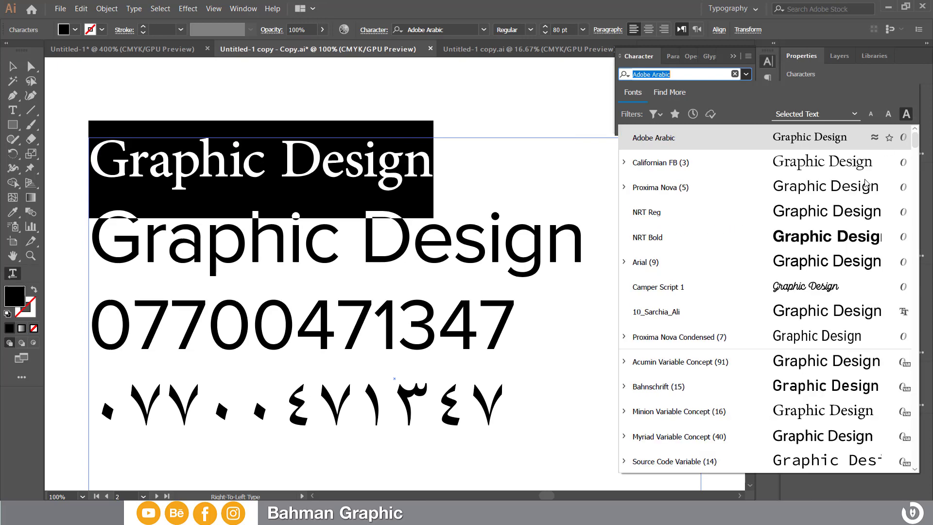
left_click(876, 238)
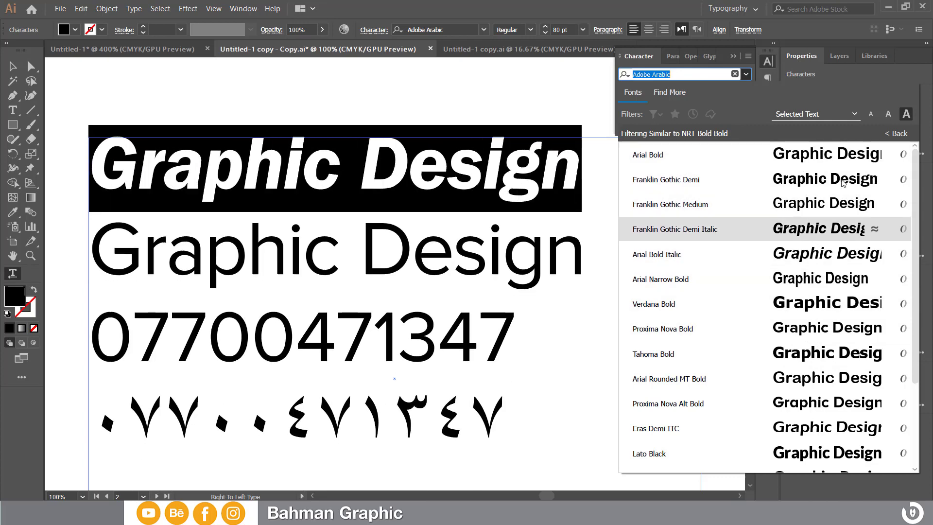
left_click(888, 135)
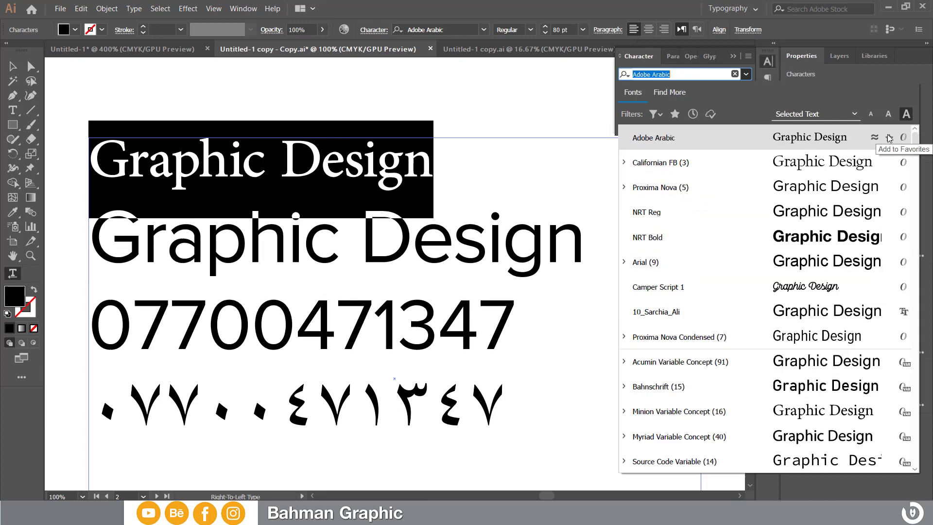
Close the font list, check that Adobe Arabic offers only Regular, and select the font name field.
left_click(745, 74)
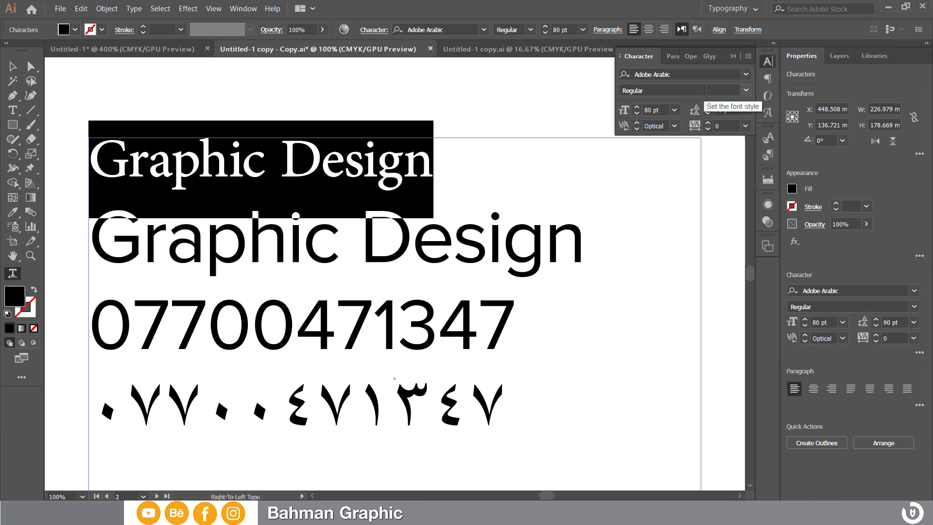
left_click(746, 91)
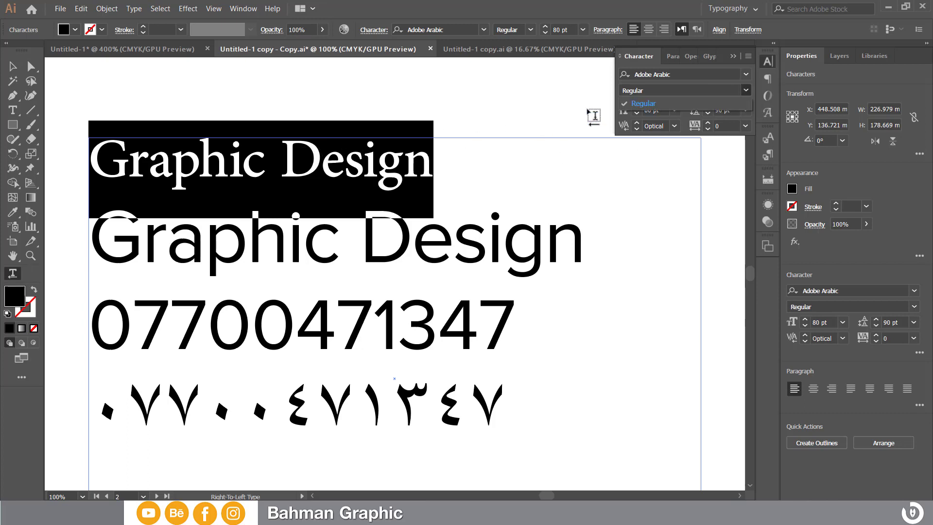
left_click(636, 103)
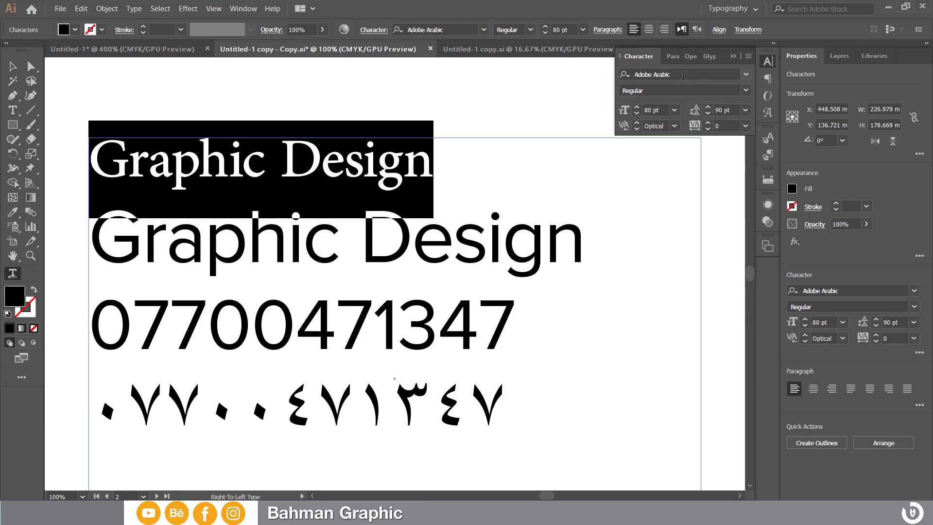
left_click(683, 75)
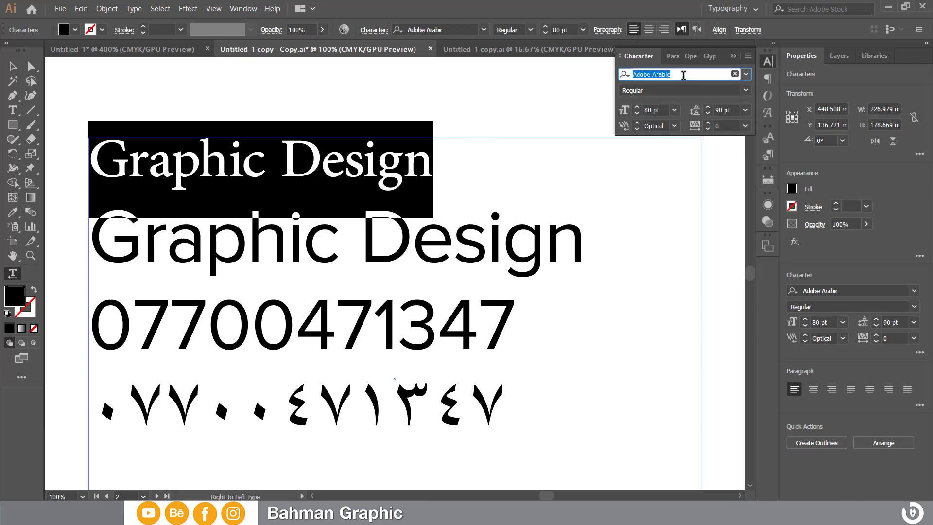
Set the first line's font to Arial, keeping the Regular style.
type("arial")
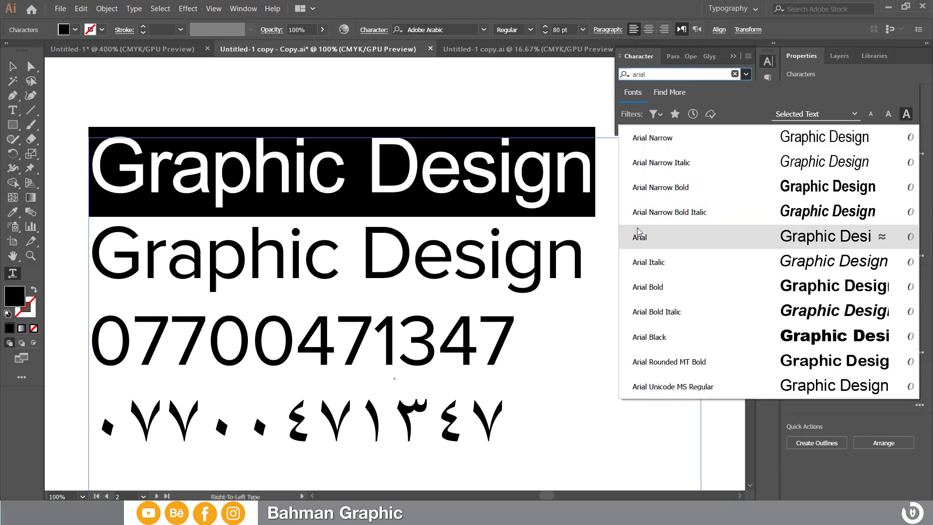
left_click(660, 237)
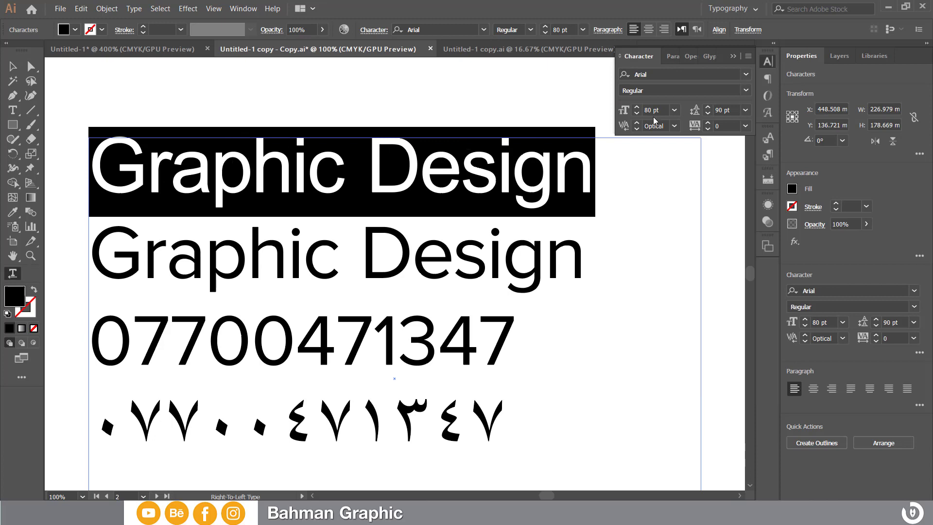
left_click(745, 92)
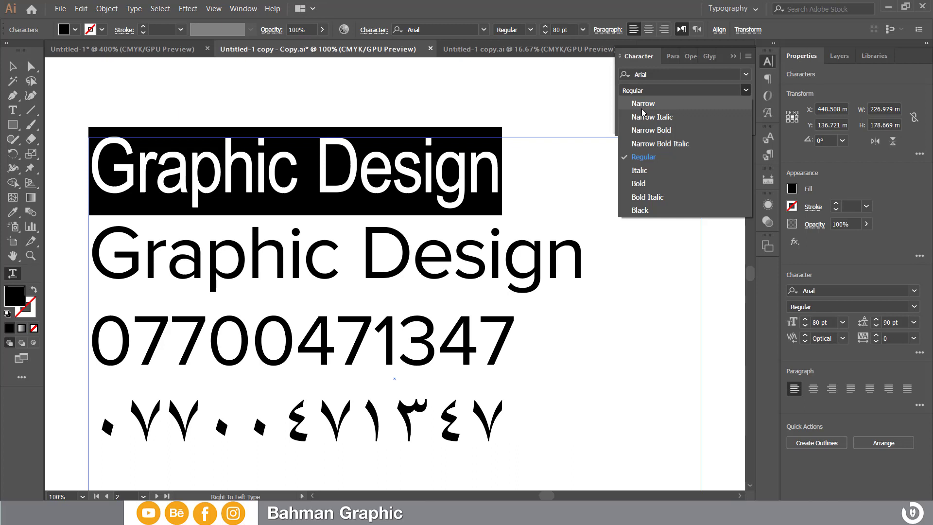
key("Escape")
Set the font size to 76 pt, try 72 pt, then step back up to 76 pt.
left_click(654, 111)
type("76")
key("Return")
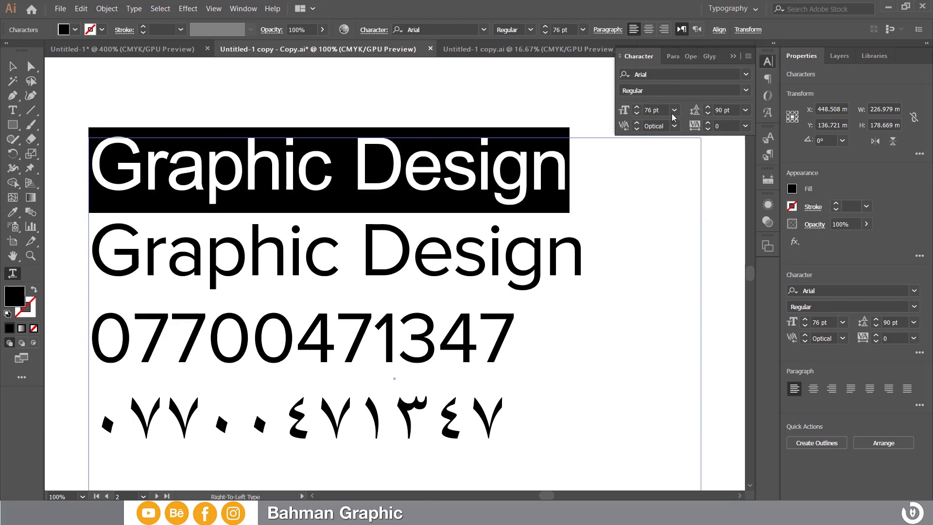
left_click(675, 110)
left_click(677, 324)
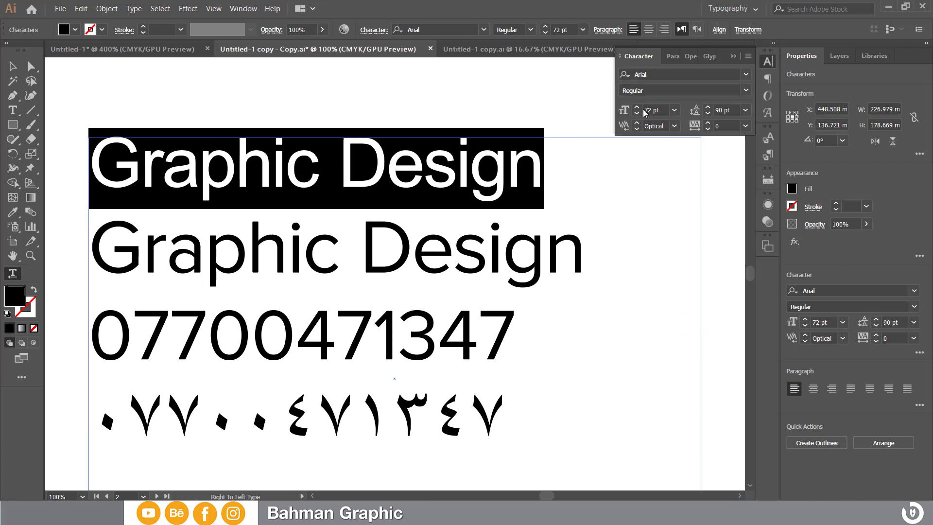
left_click(637, 107)
left_click(636, 108)
left_click(636, 107)
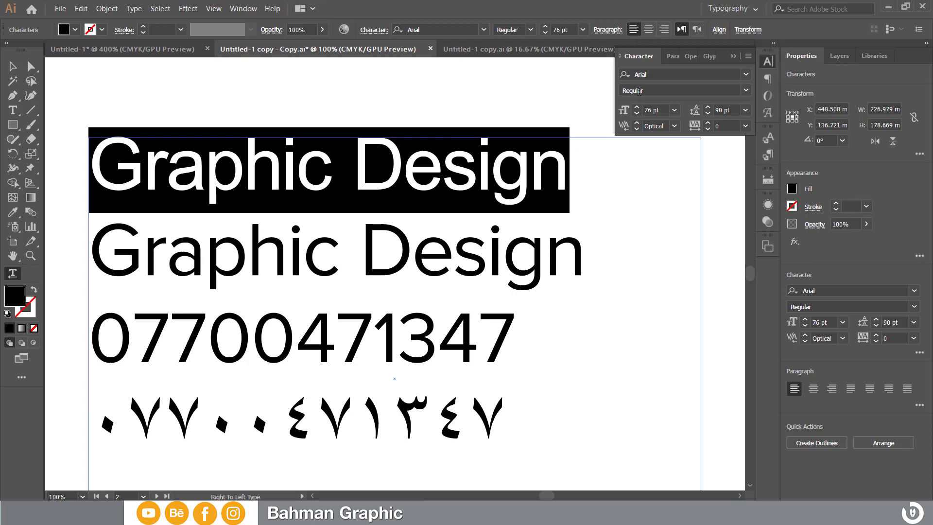
Switch the top line back to Adobe Arabic and select the second Graphic Design line.
left_click(655, 75)
type("a")
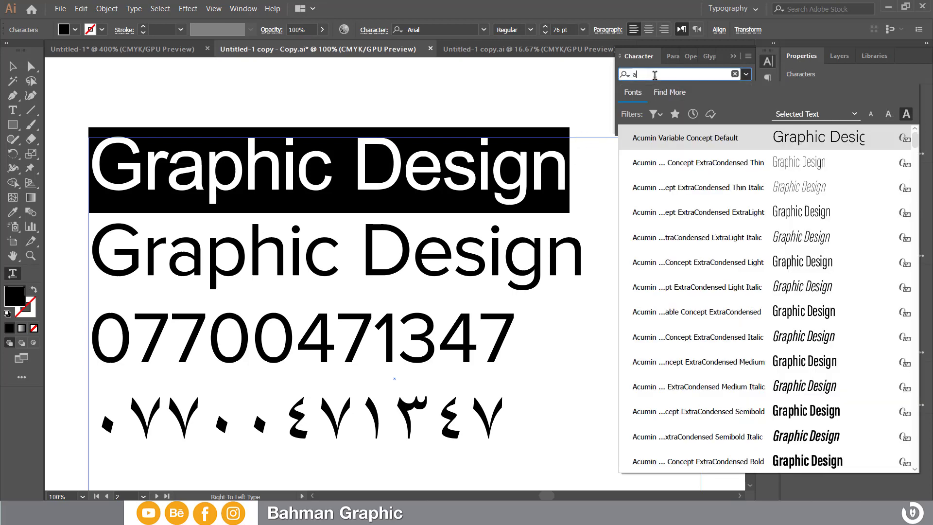
type("Adobe Arabic")
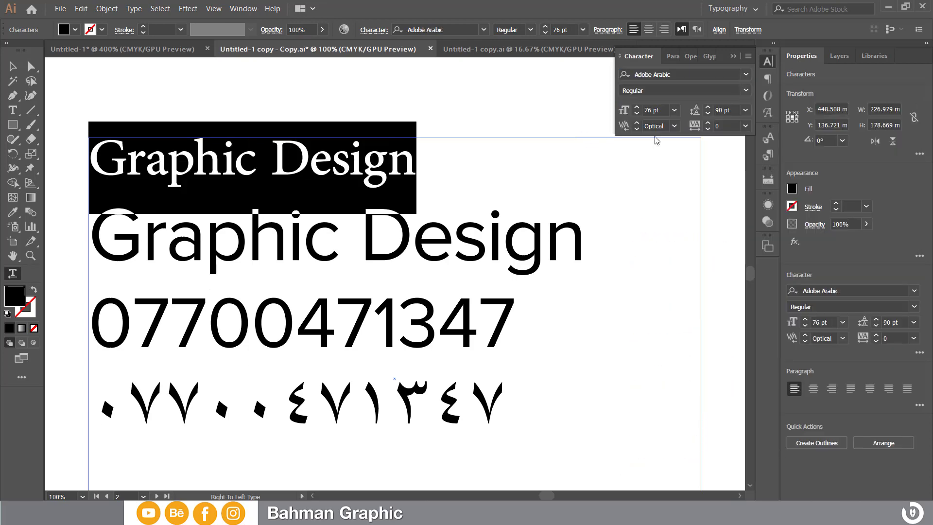
key("Return")
left_click_drag(584, 243, 111, 238)
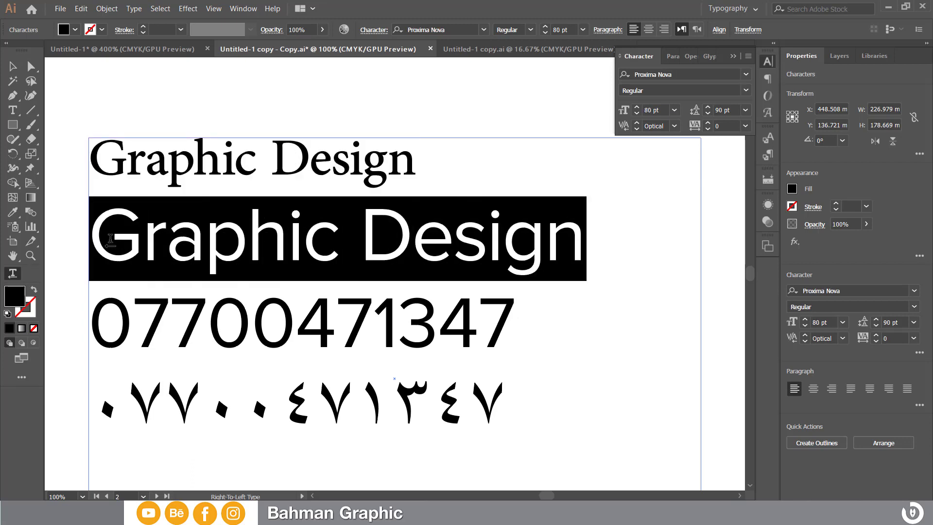
Step the second line's Proxima Nova size down to 76 pt, then deselect the text.
left_click(636, 115)
left_click(636, 114)
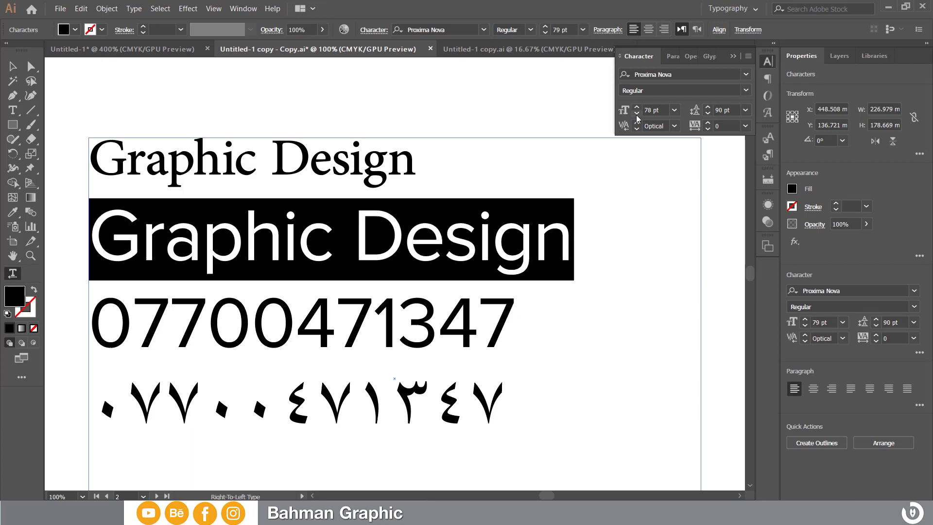
left_click(637, 114)
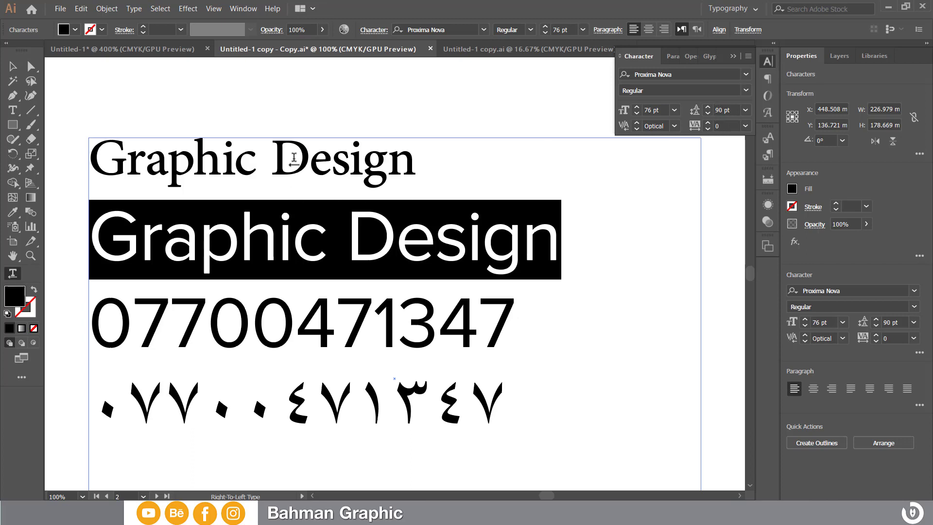
left_click(557, 228)
Select both Graphic Design lines, nudge their leading, then reset it to Auto (91.2 pt).
left_click_drag(557, 228, 76, 168)
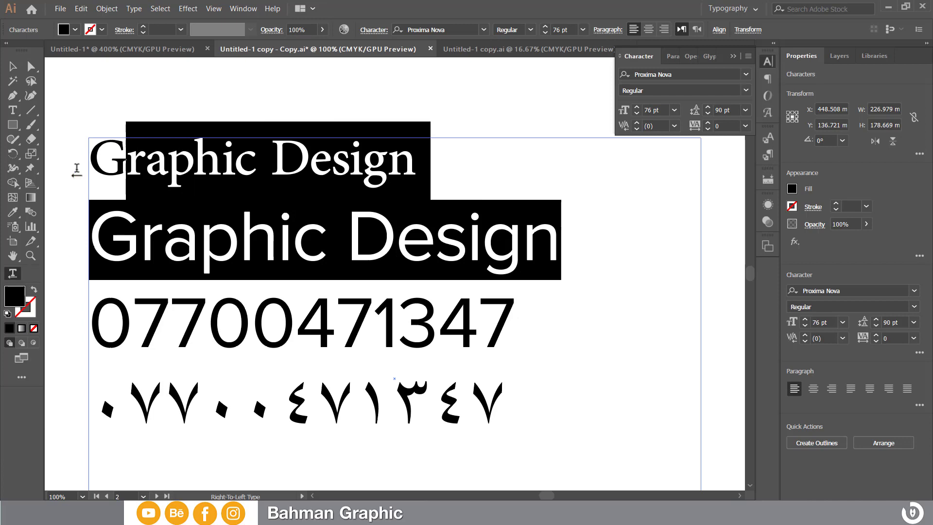
left_click(708, 108)
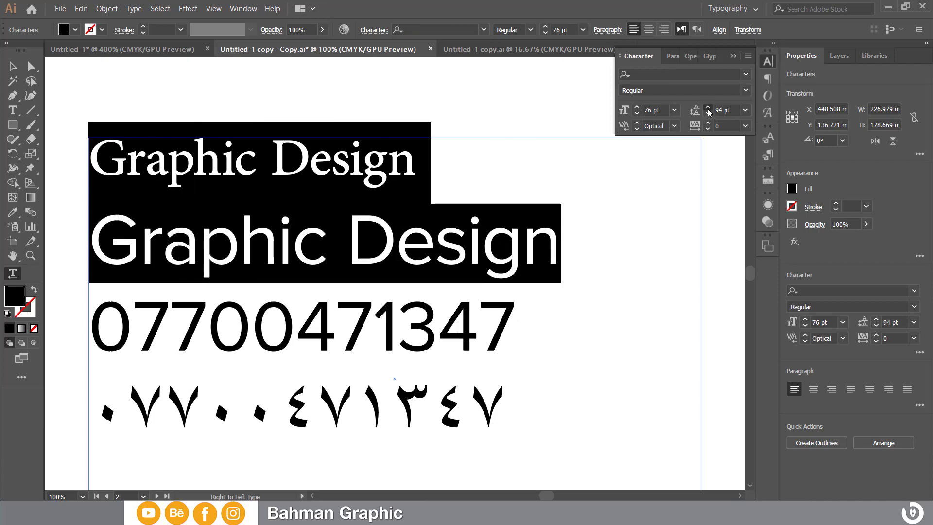
left_click(708, 108)
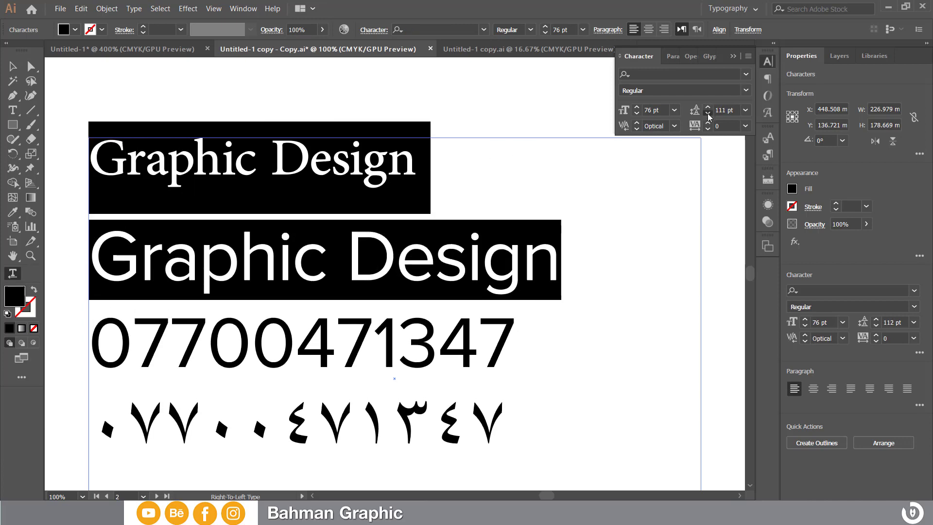
left_click(708, 114)
left_click(745, 110)
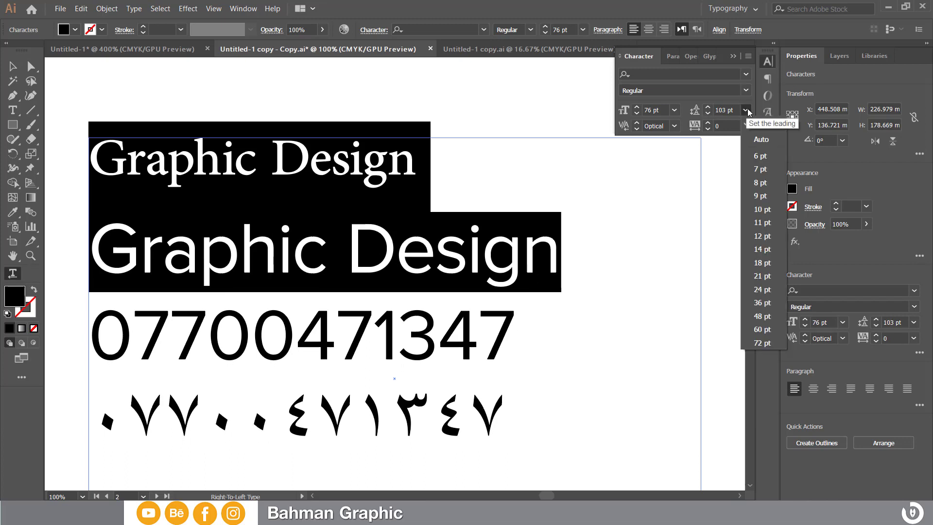
left_click(755, 138)
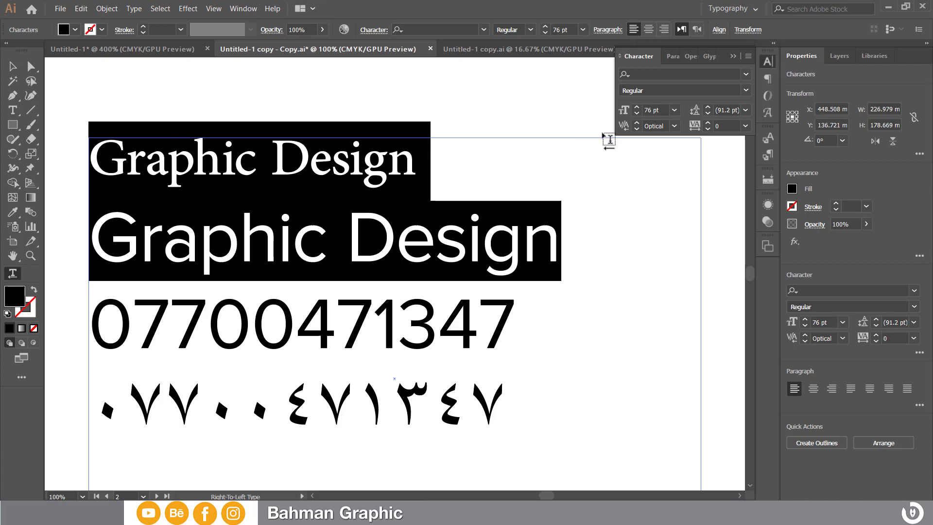
Try Optical and Metrics kerning, settle on Auto, then raise tracking to 108.
left_click(673, 127)
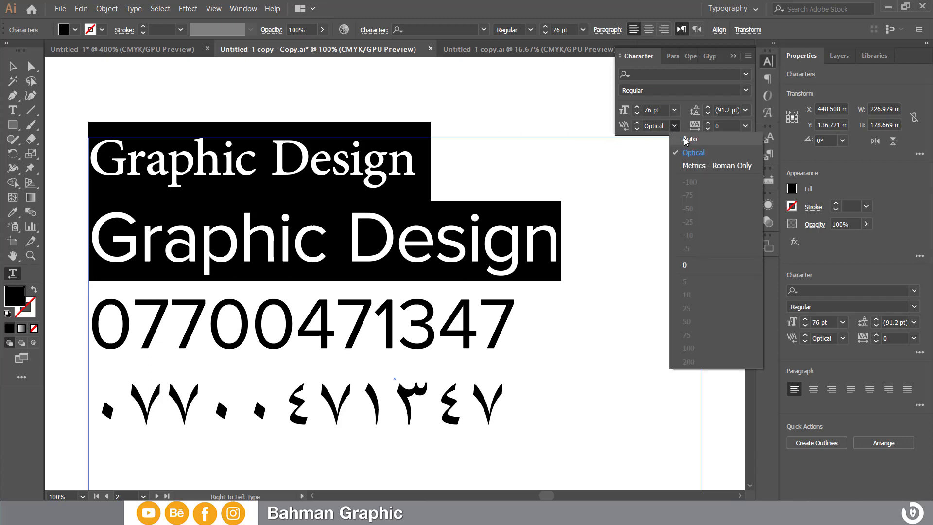
left_click(683, 138)
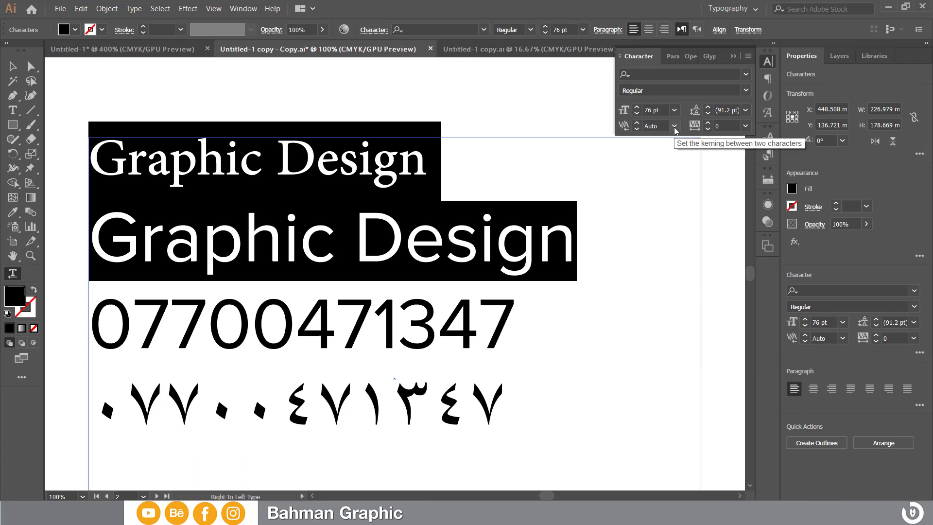
left_click(674, 127)
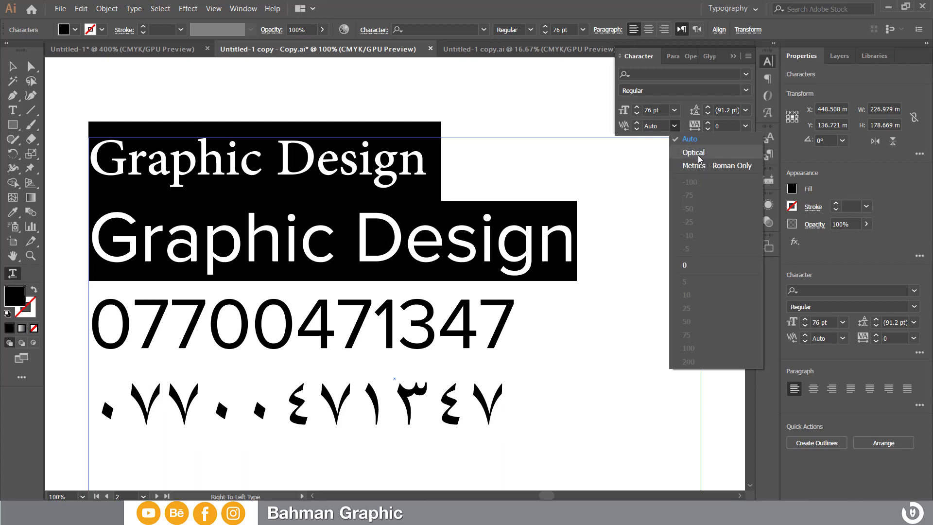
left_click(698, 153)
left_click(675, 125)
left_click(699, 165)
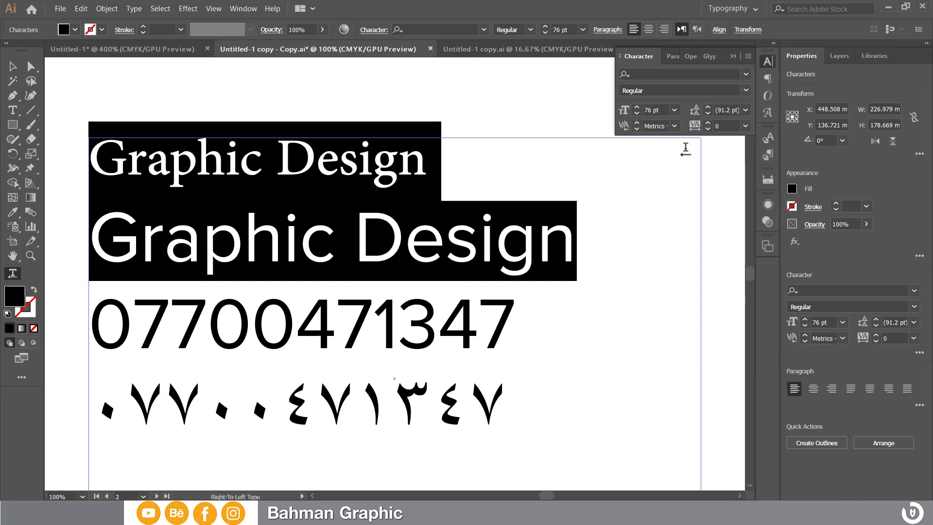
left_click(674, 127)
left_click(678, 142)
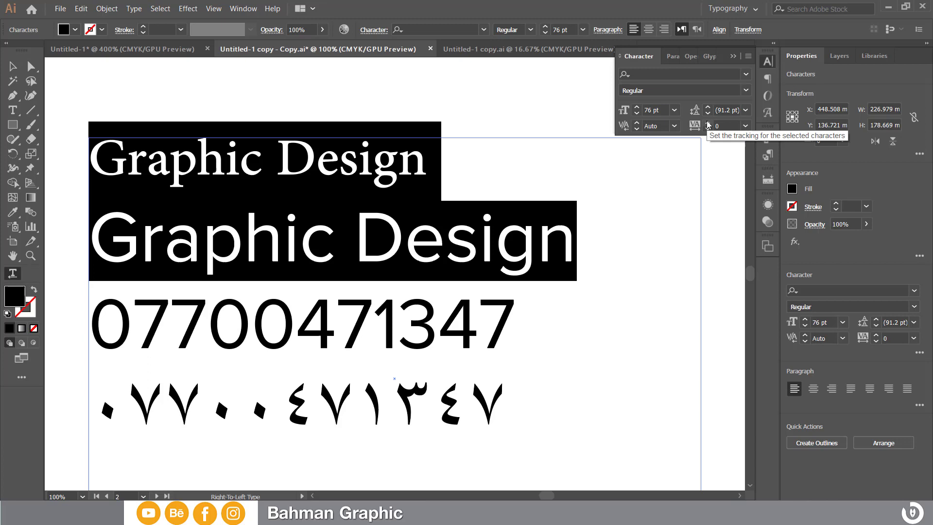
left_click(707, 122)
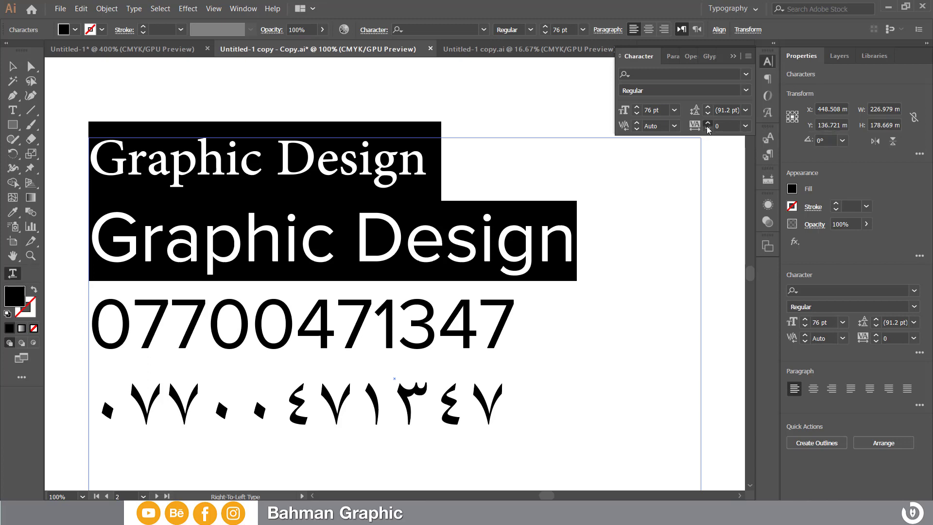
left_click_drag(708, 127, 707, 127)
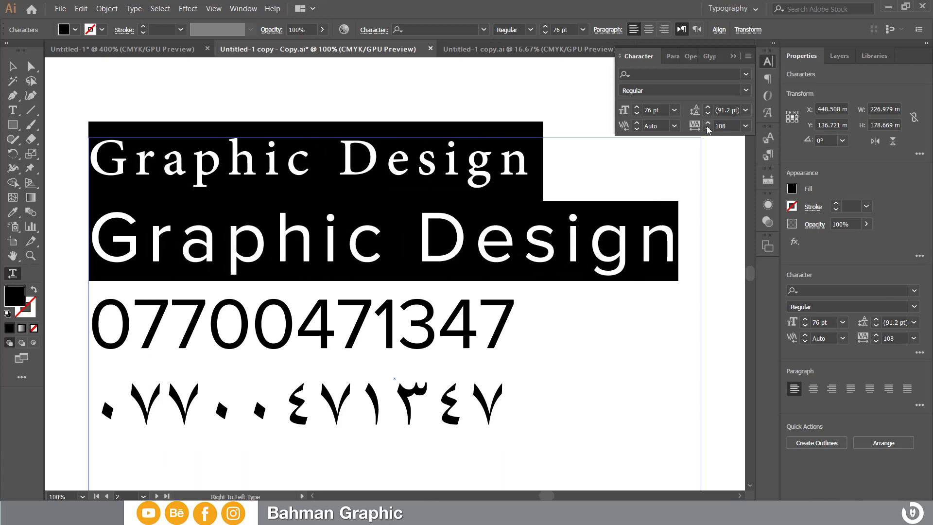
Show all character options and try 144% vertical scale and 102% horizontal scale.
left_click(747, 60)
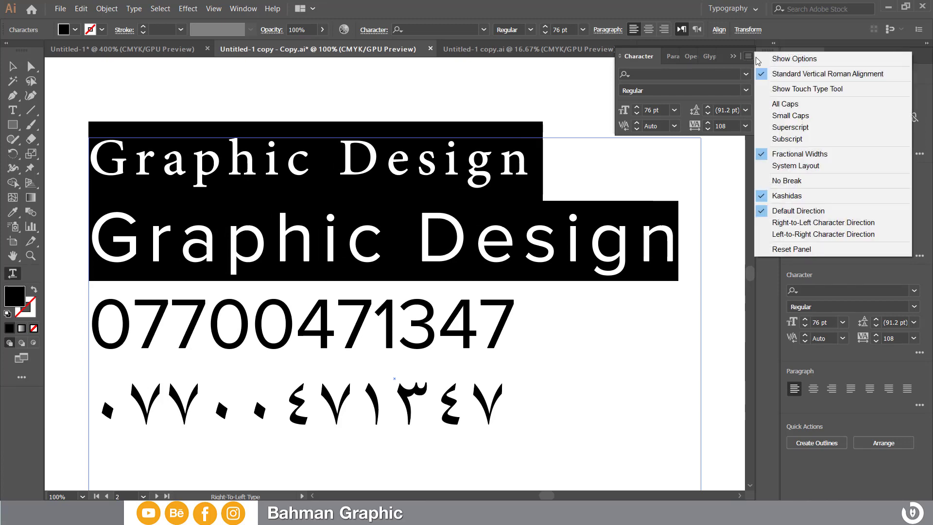
left_click(760, 58)
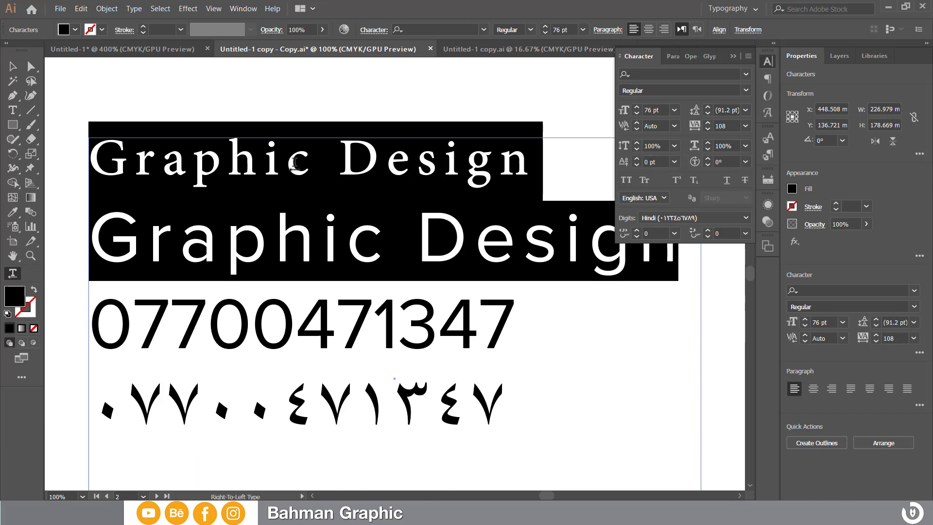
left_click(636, 144)
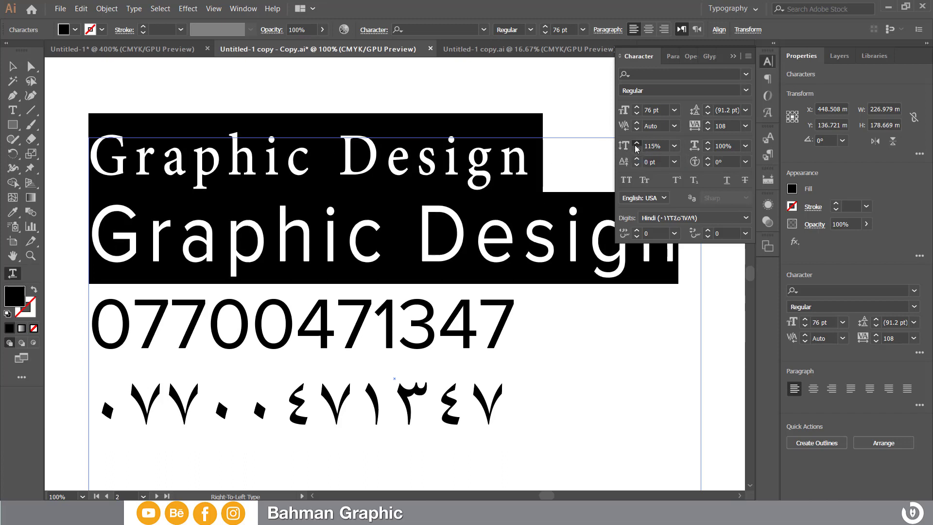
left_click(636, 145)
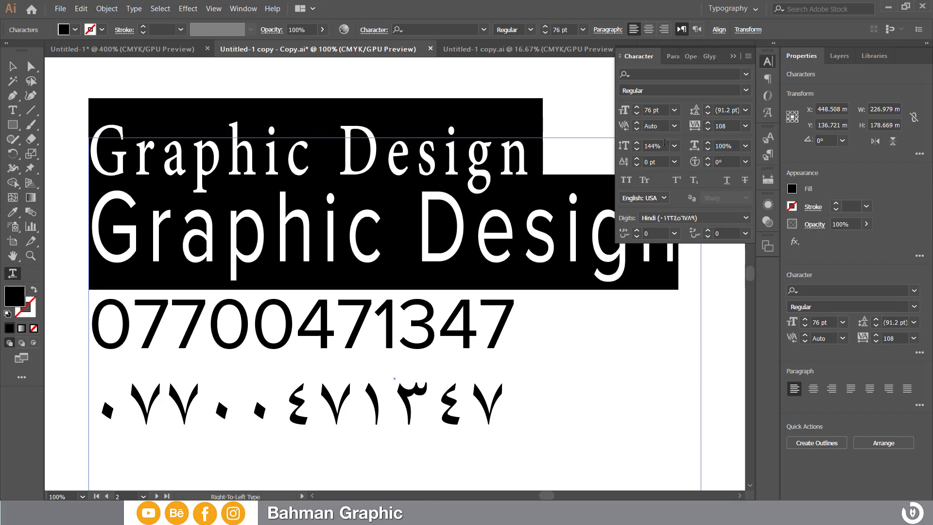
left_click(708, 143)
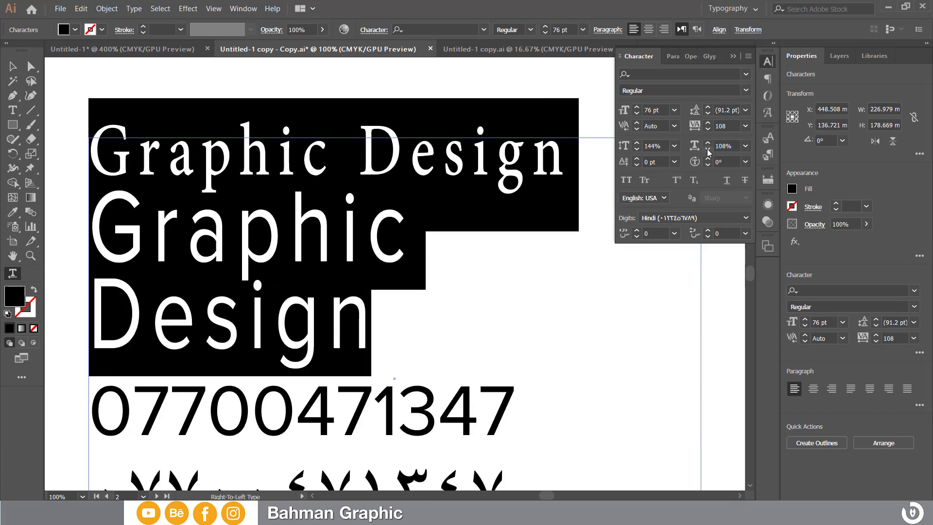
left_click(708, 150)
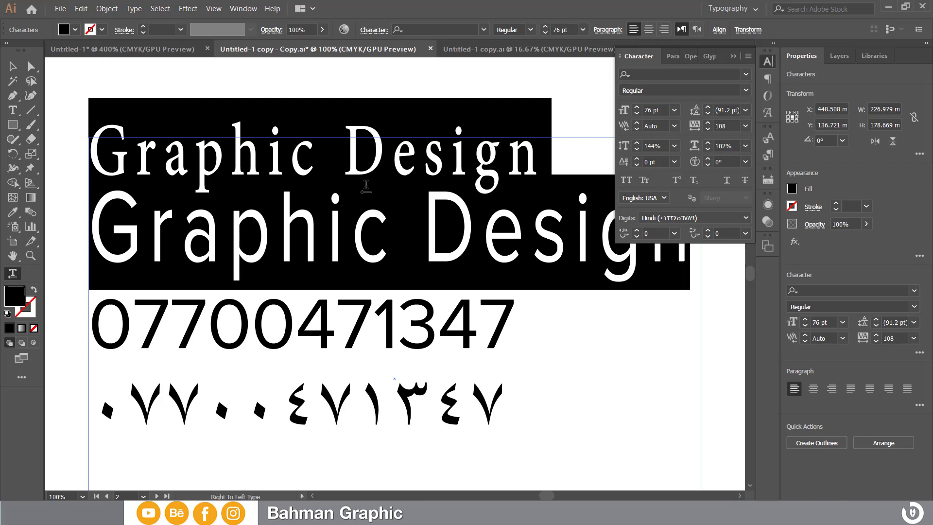
Reset vertical and horizontal scale to 100% and deselect the lines.
left_click(673, 147)
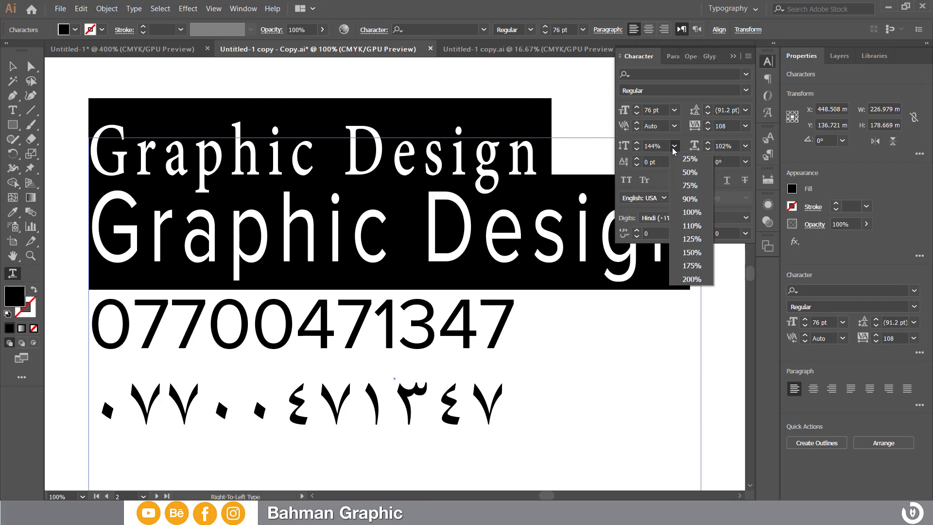
left_click(690, 213)
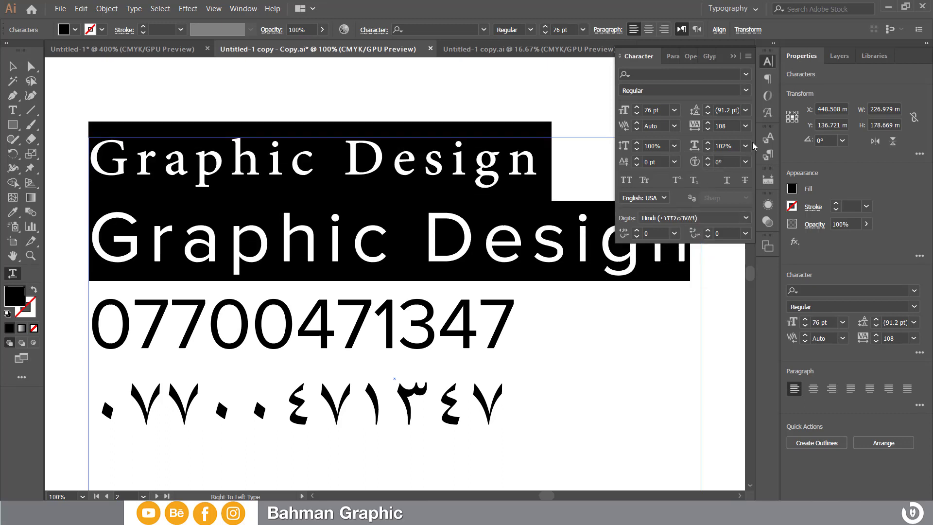
left_click(745, 145)
left_click(762, 212)
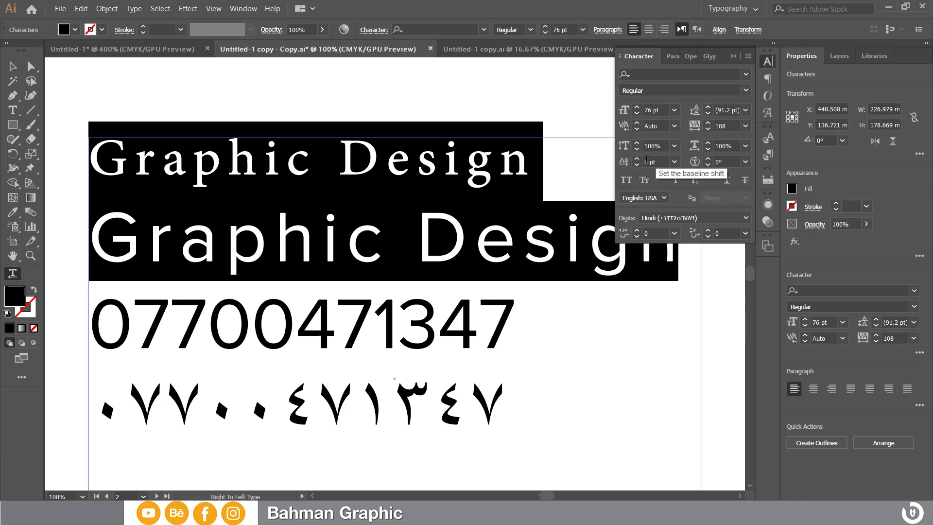
left_click(425, 162)
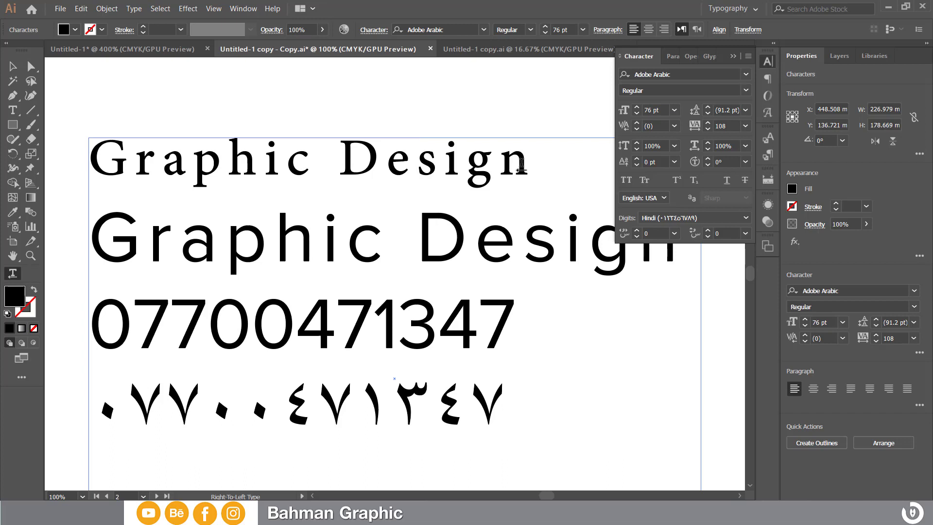
Select the top Graphic Design line and set its baseline shift to -1 pt.
left_click_drag(520, 165, 77, 170)
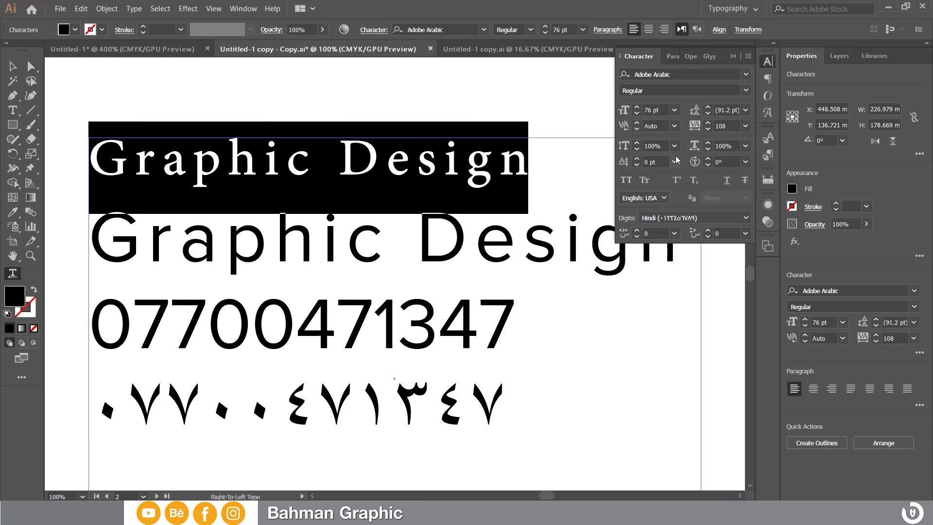
left_click(636, 158)
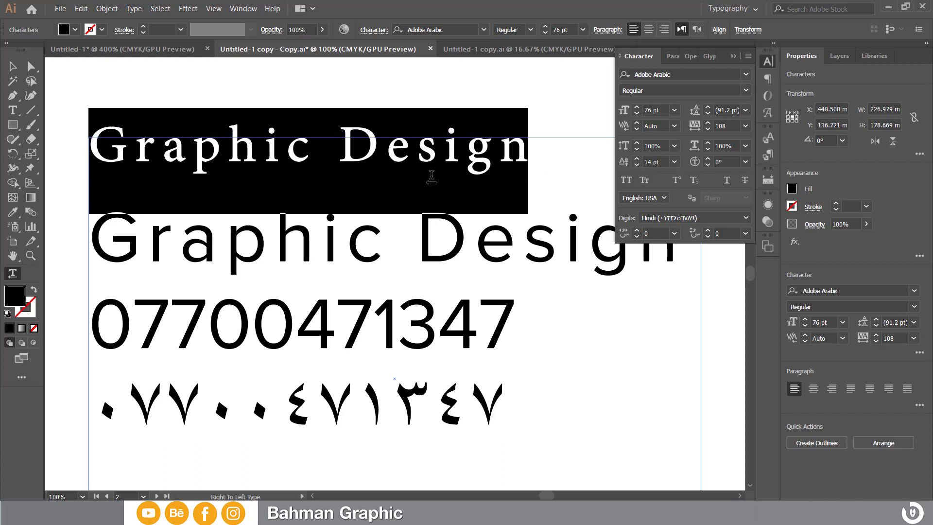
left_click(634, 165)
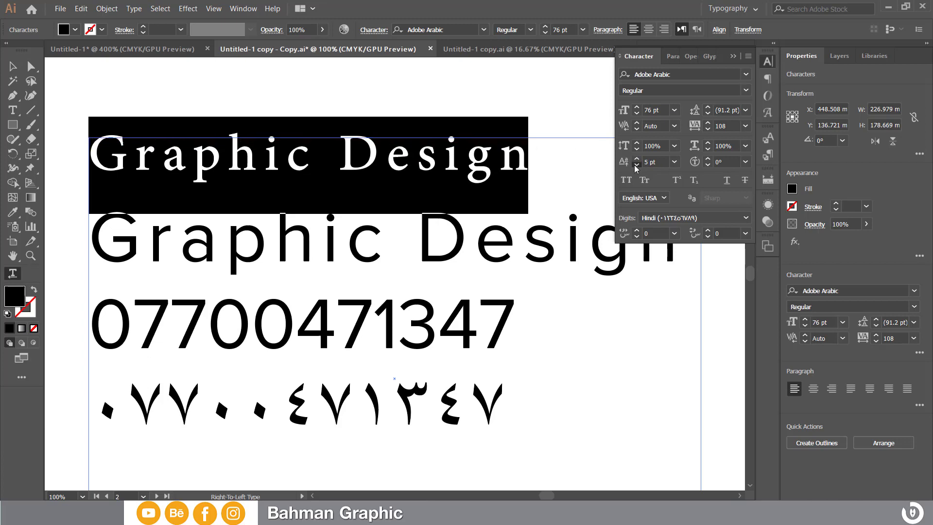
left_click(635, 165)
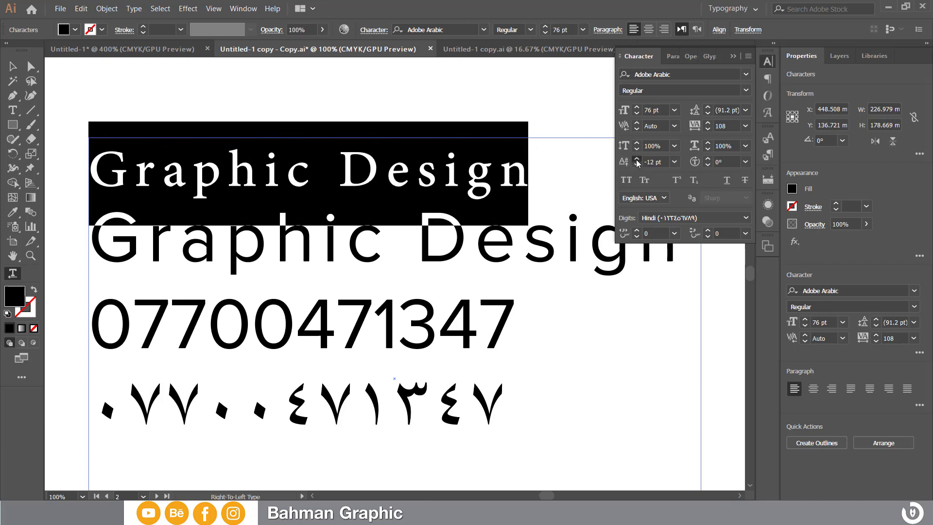
left_click(636, 159)
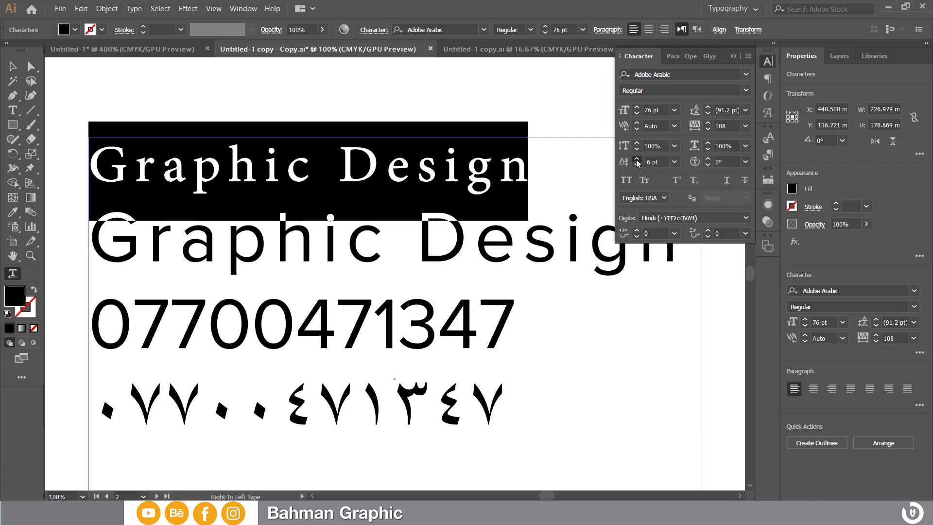
Try 10–11° character rotation on the top line, then reset it to 0°.
left_click(707, 160)
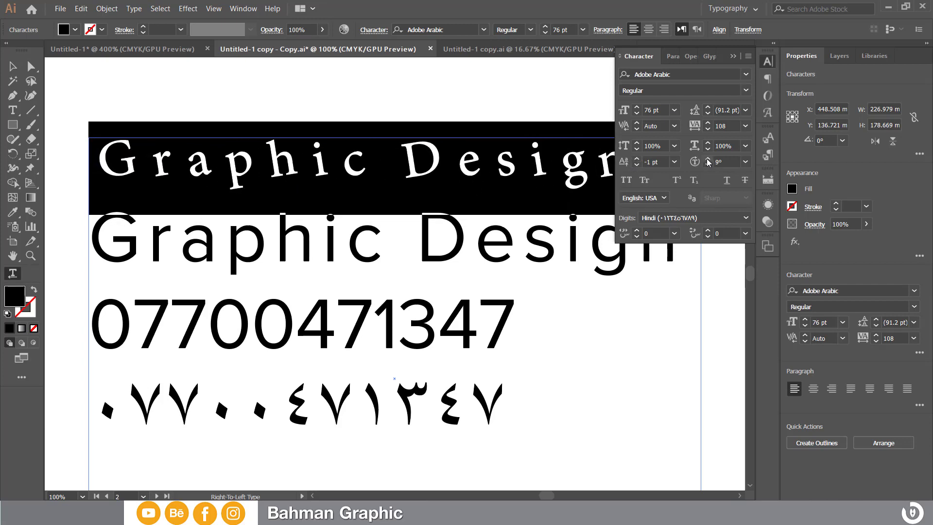
left_click(708, 159)
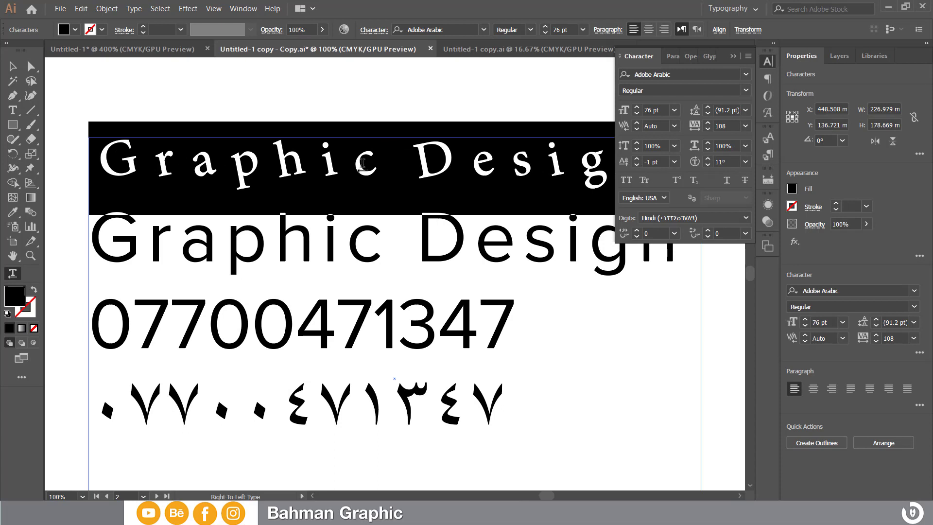
left_click(744, 162)
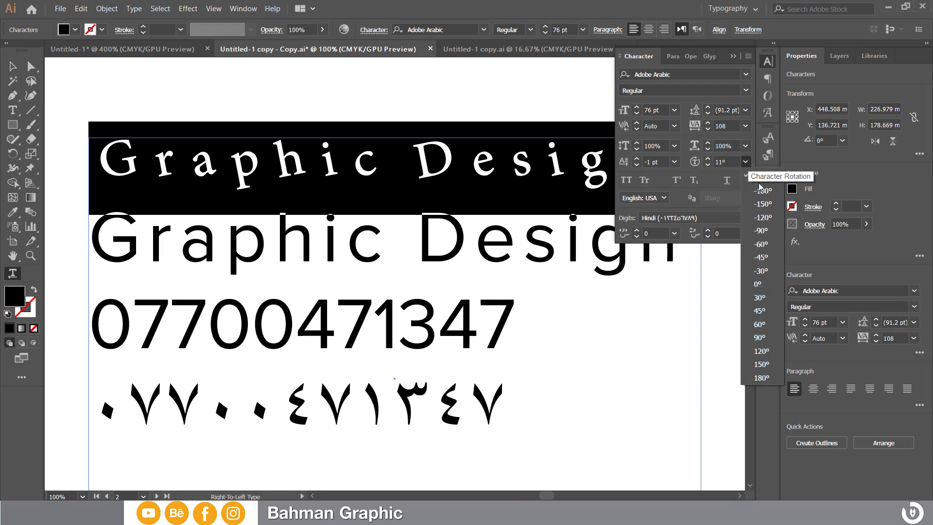
left_click(757, 284)
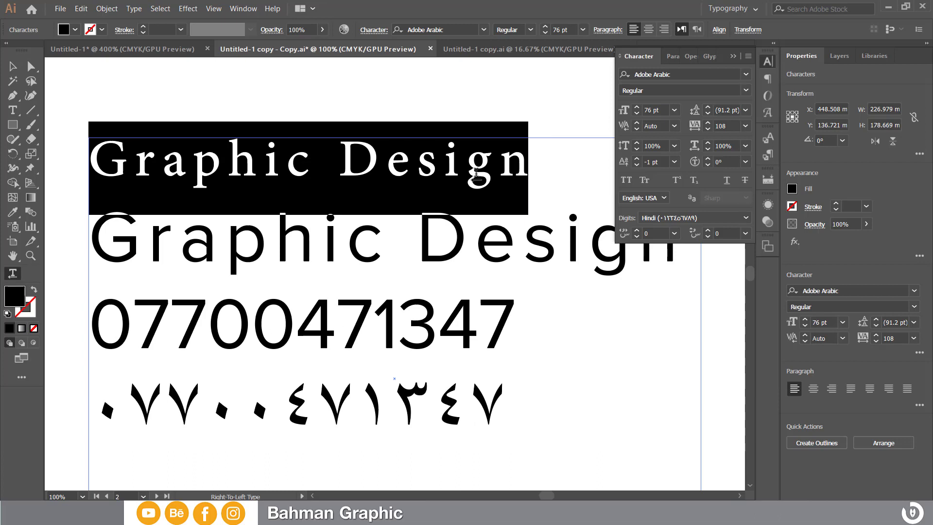
Try All Caps on the heading, then switch it to Small Caps.
left_click(627, 181)
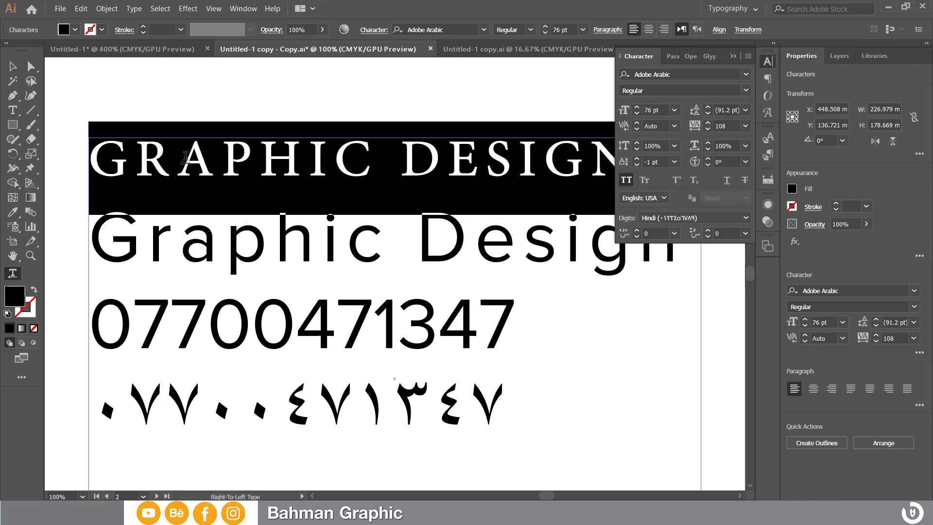
left_click(628, 181)
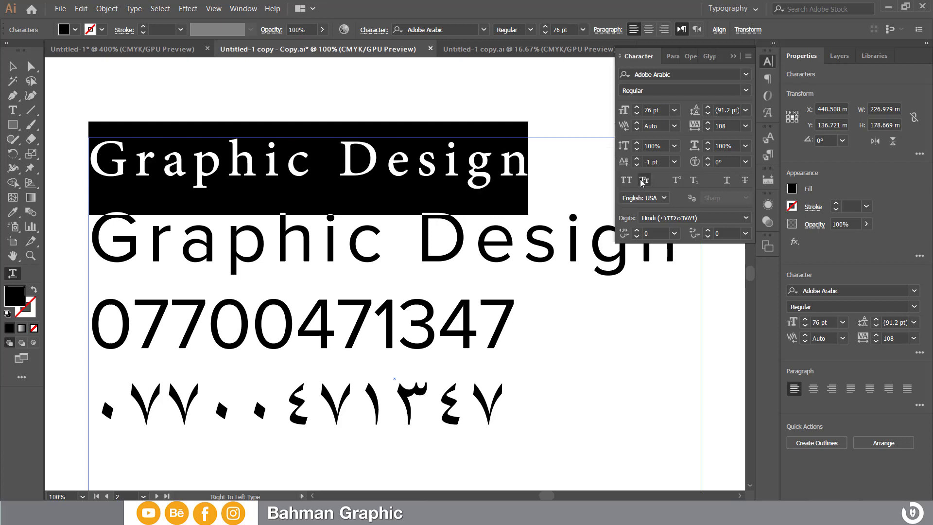
left_click(642, 182)
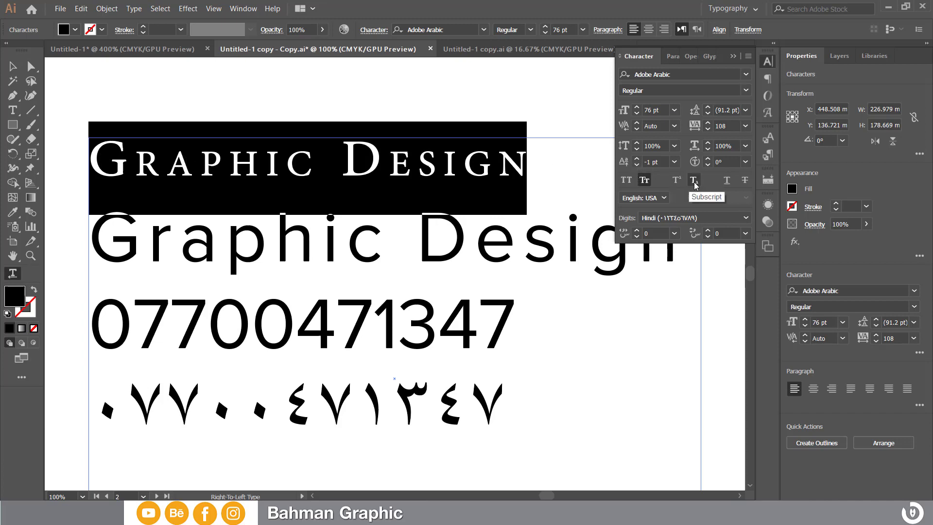
left_click(150, 163)
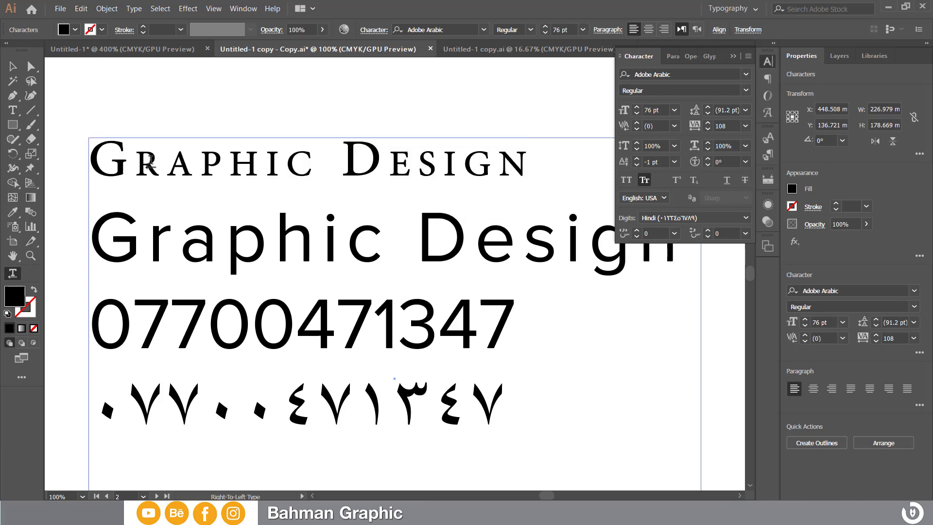
left_click_drag(150, 163, 137, 163)
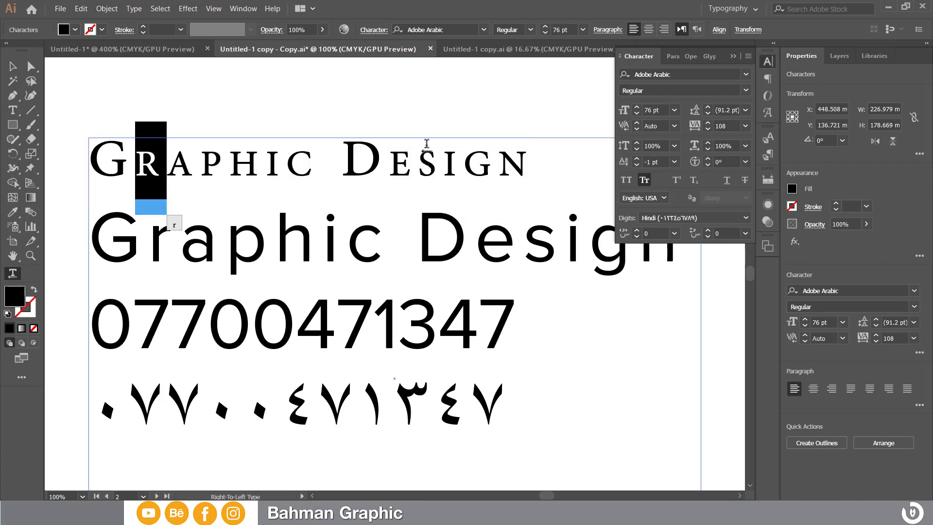
left_click(681, 181)
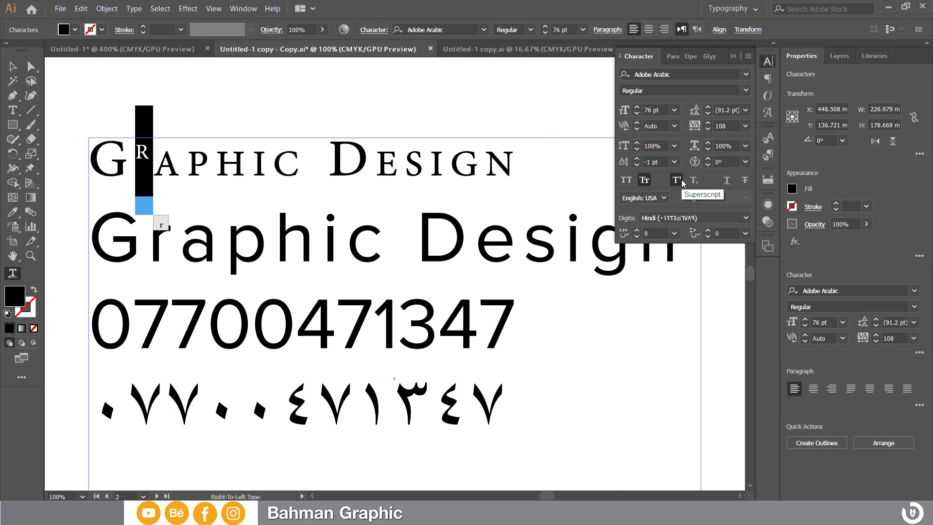
left_click(682, 181)
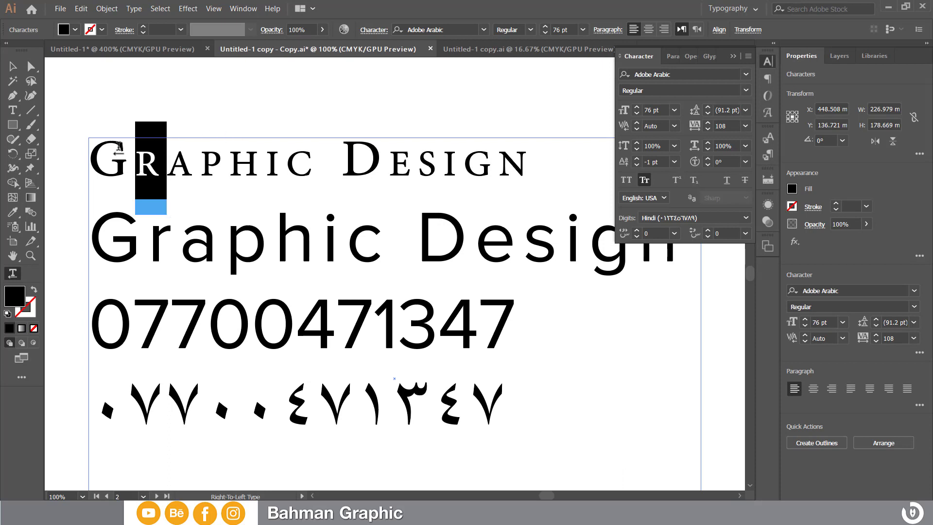
left_click(693, 181)
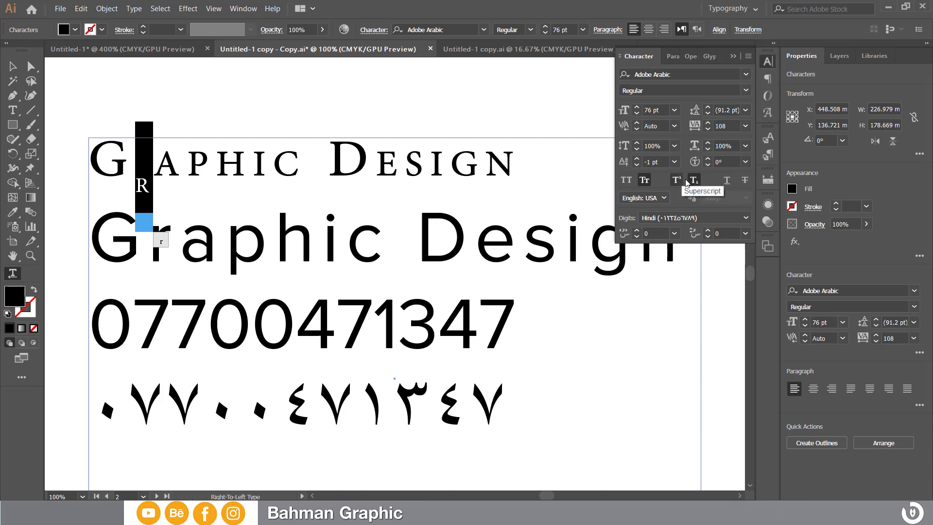
left_click(694, 179)
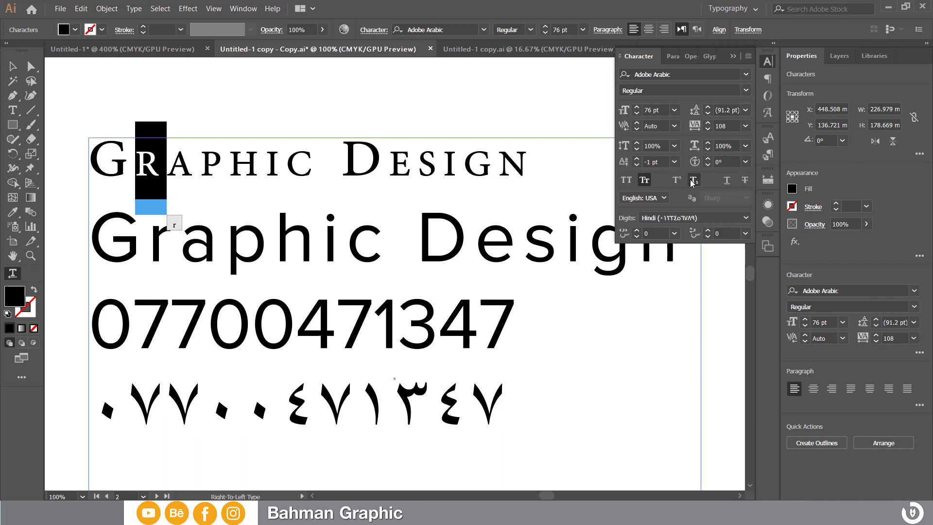
Set the Graphic Design heading's tracking to 0 and turn off Small Caps.
triple_click(165, 162)
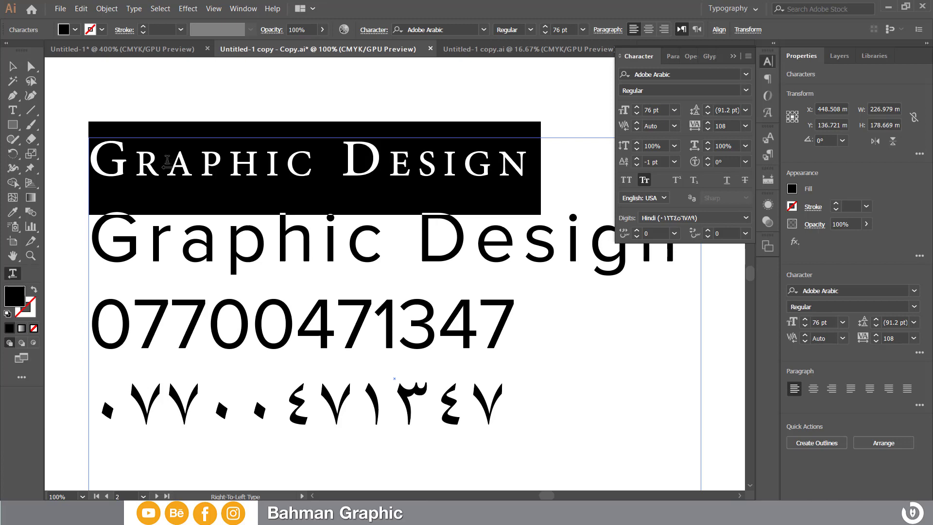
left_click(745, 126)
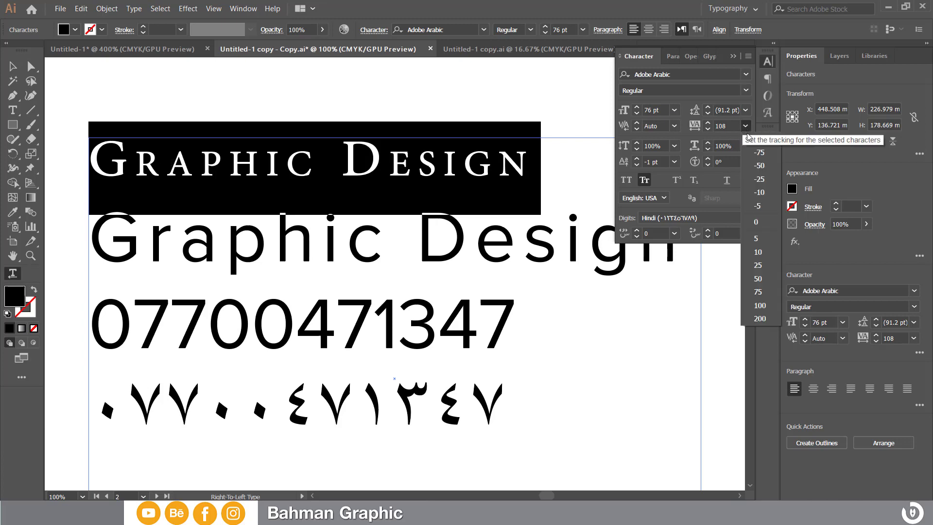
left_click(759, 222)
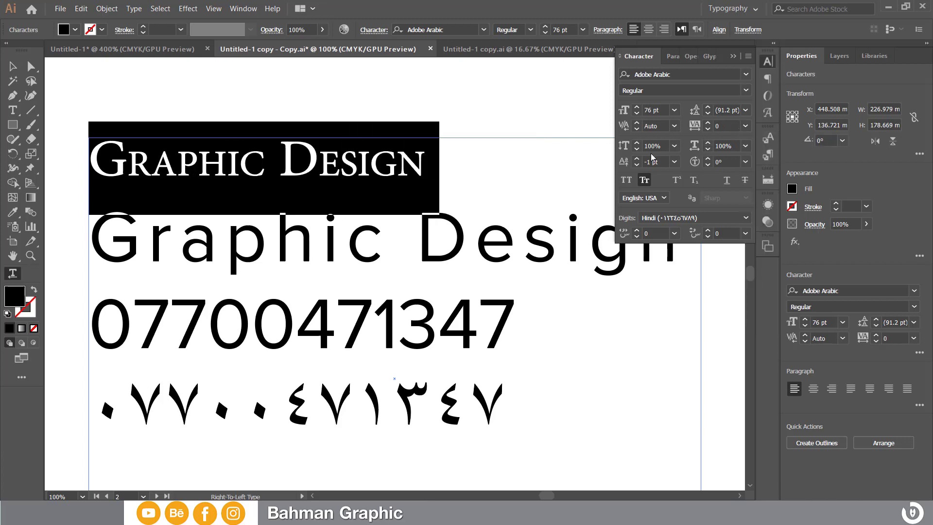
left_click(646, 184)
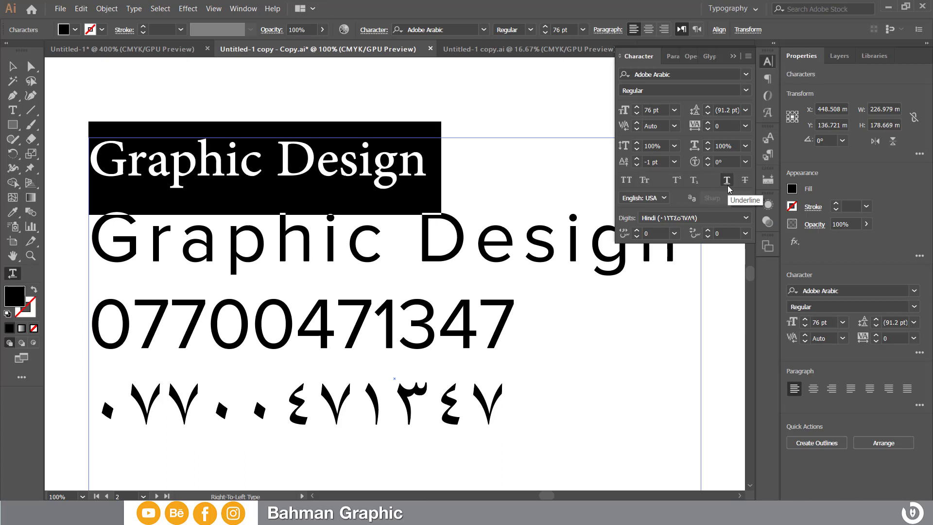
Briefly apply Underline and Strikethrough to the heading, then remove both.
left_click(727, 186)
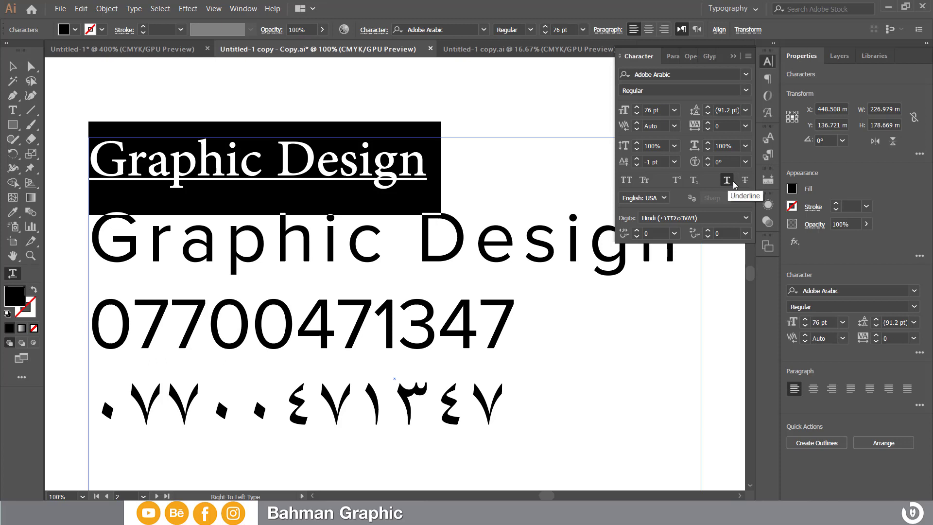
left_click(745, 181)
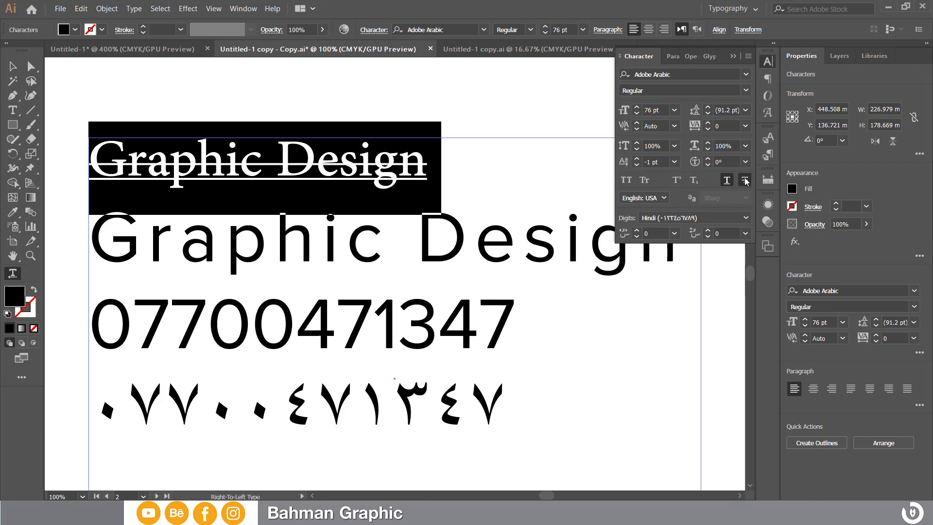
left_click(727, 181)
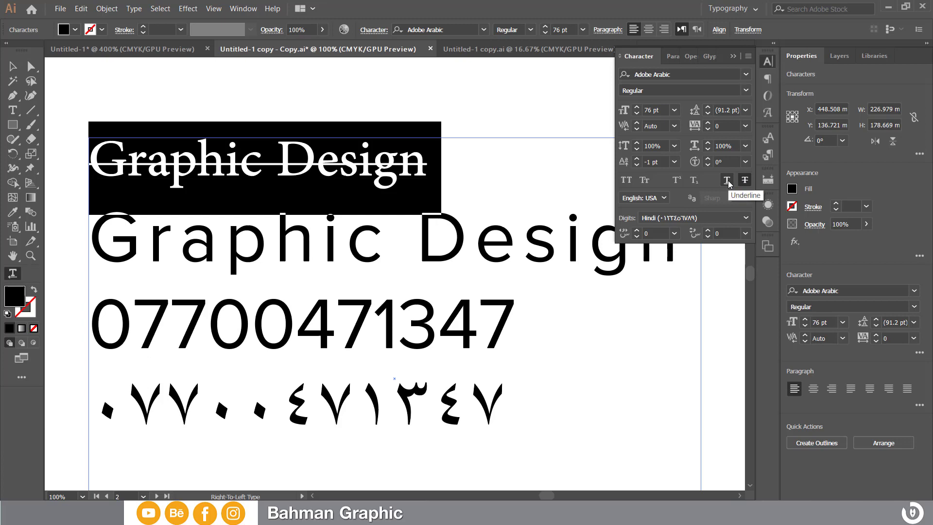
left_click(744, 180)
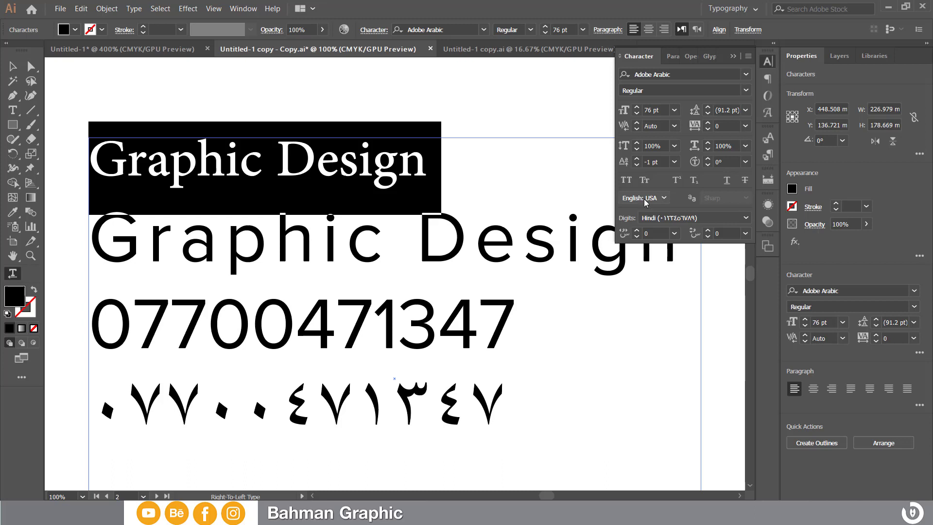
Set the Western numeral line to Farsi digits after trying LTR and RTL Arabic.
left_click(511, 321)
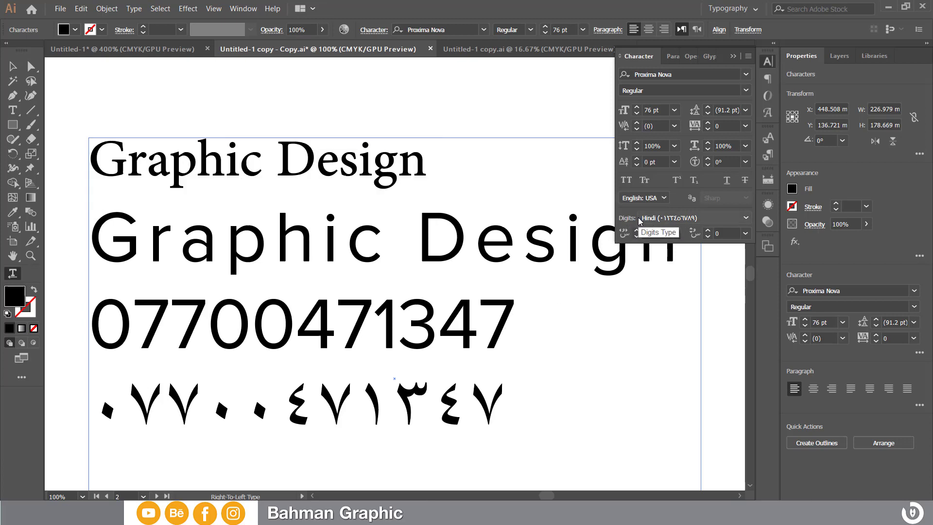
left_click_drag(515, 323, 79, 321)
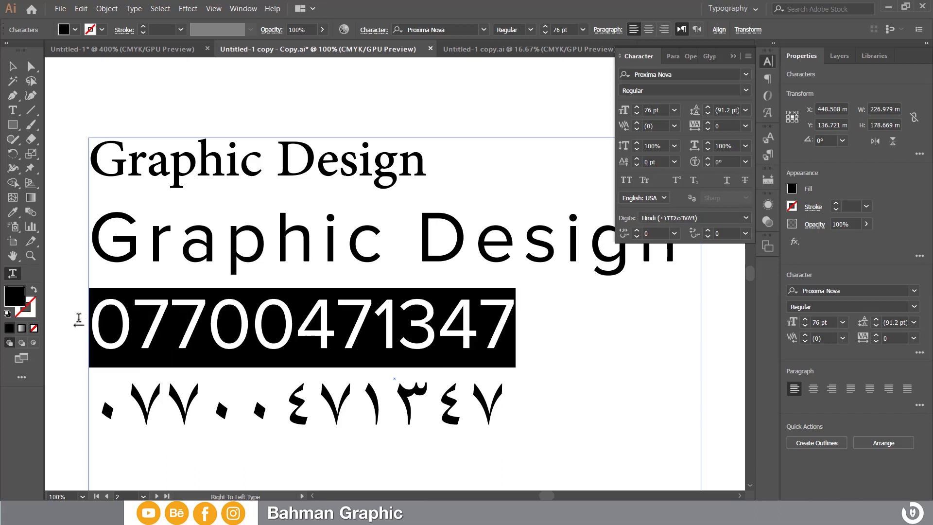
left_click(651, 219)
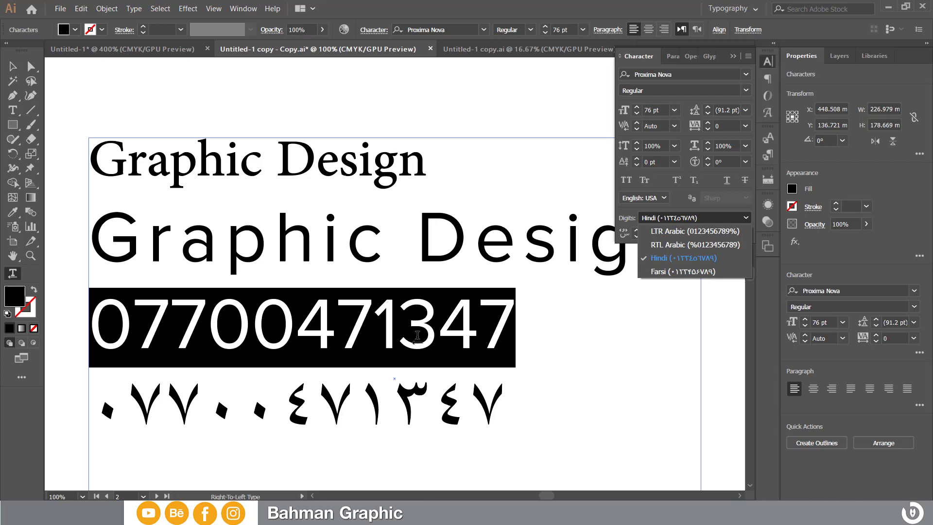
left_click(680, 231)
left_click(668, 244)
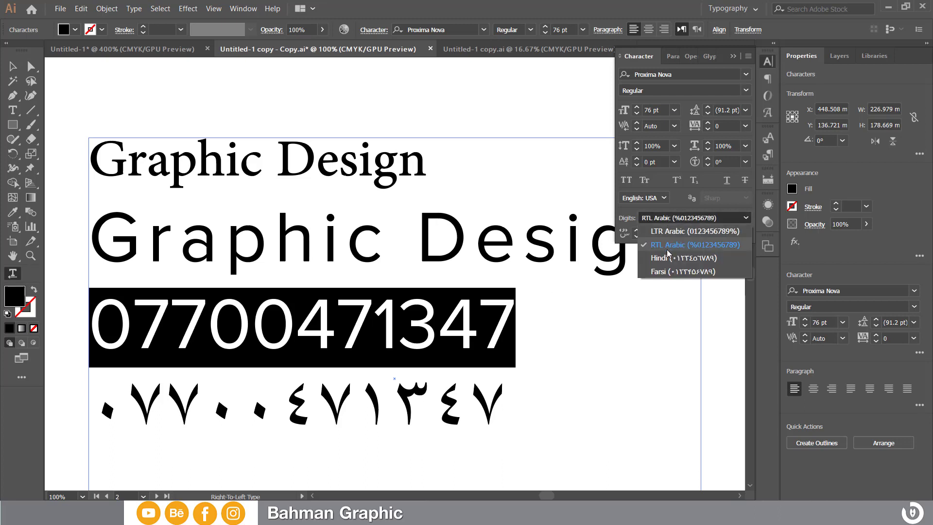
left_click(646, 219)
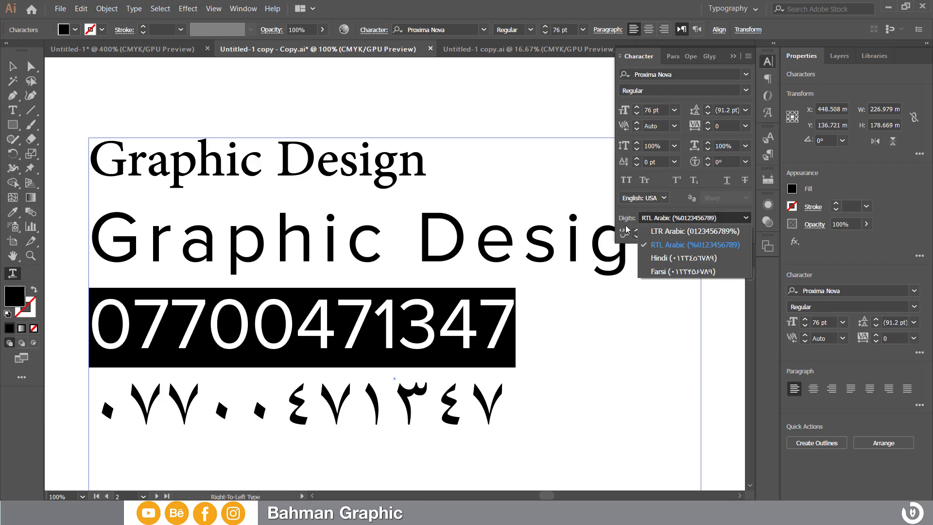
left_click(690, 274)
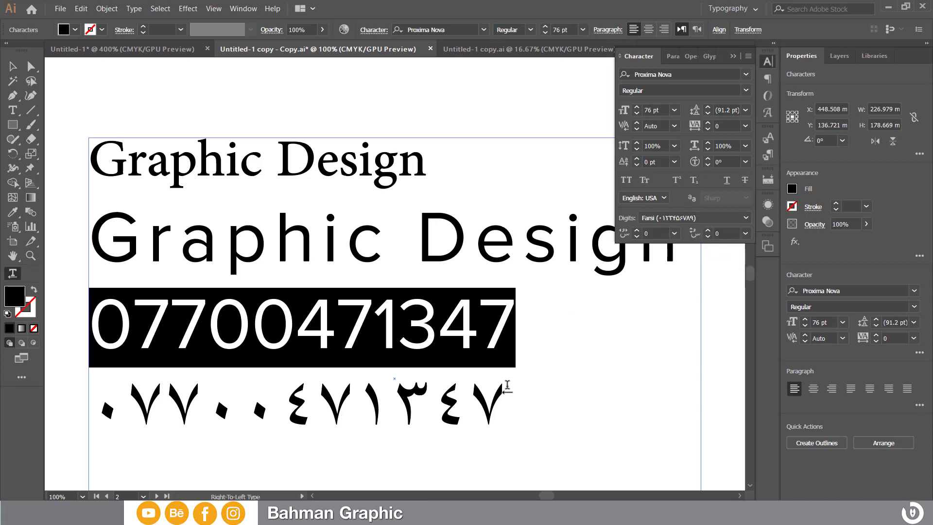
Set the Arabic-Indic digit line to Hindi digits after trying Farsi and RTL Arabic.
left_click(501, 388)
left_click_drag(501, 387, 103, 396)
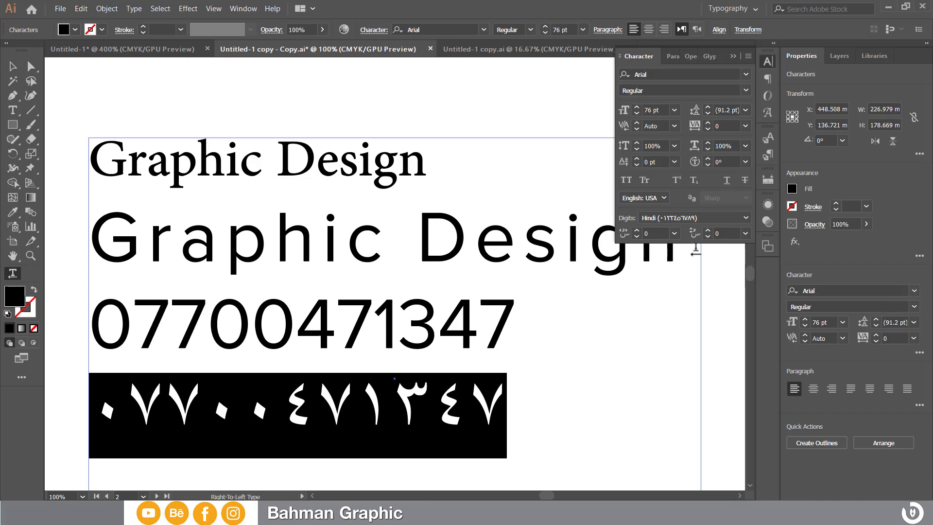
left_click(667, 219)
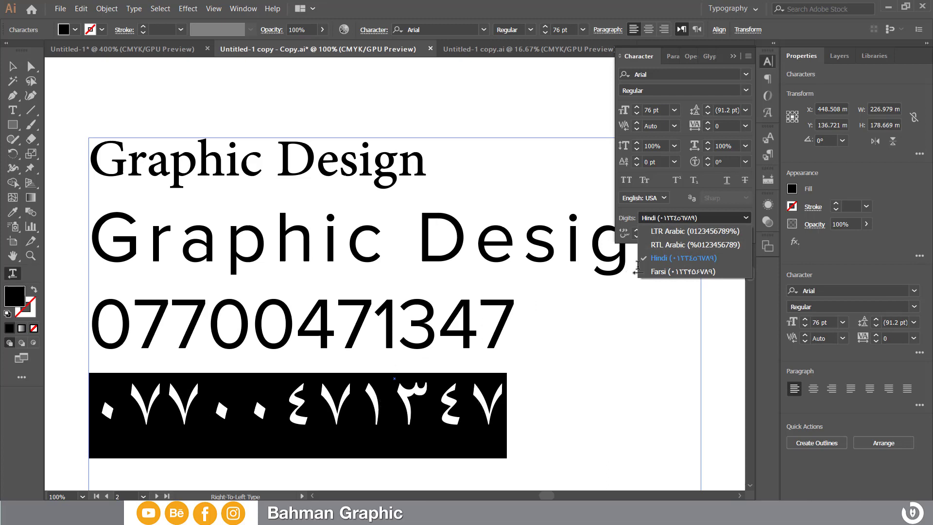
left_click(664, 272)
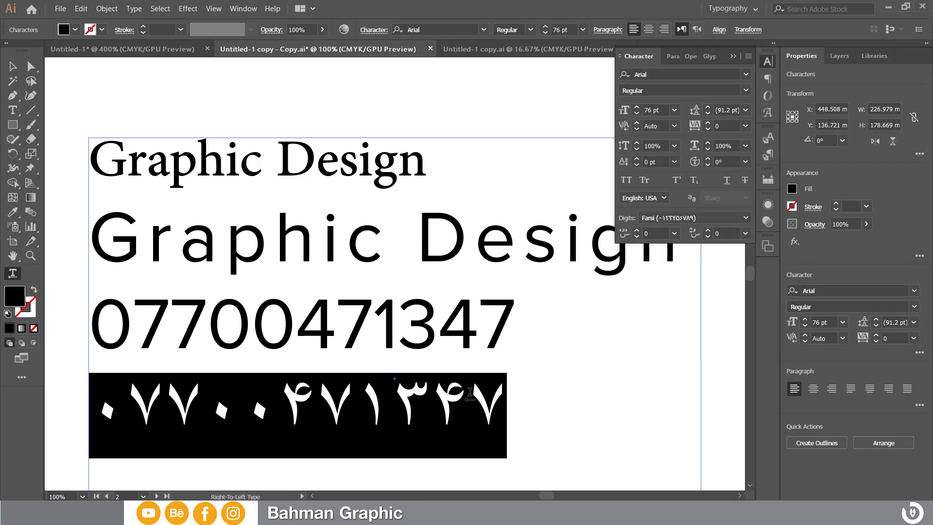
left_click(650, 219)
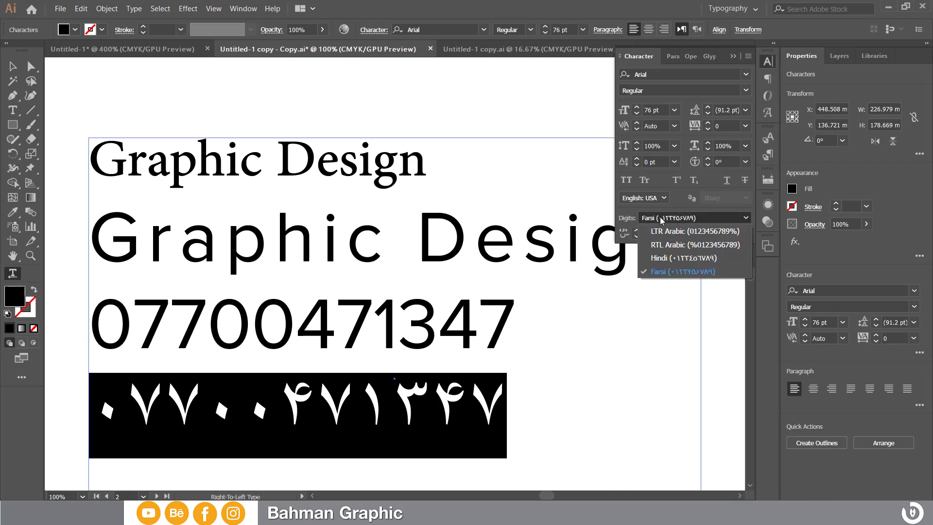
left_click(664, 257)
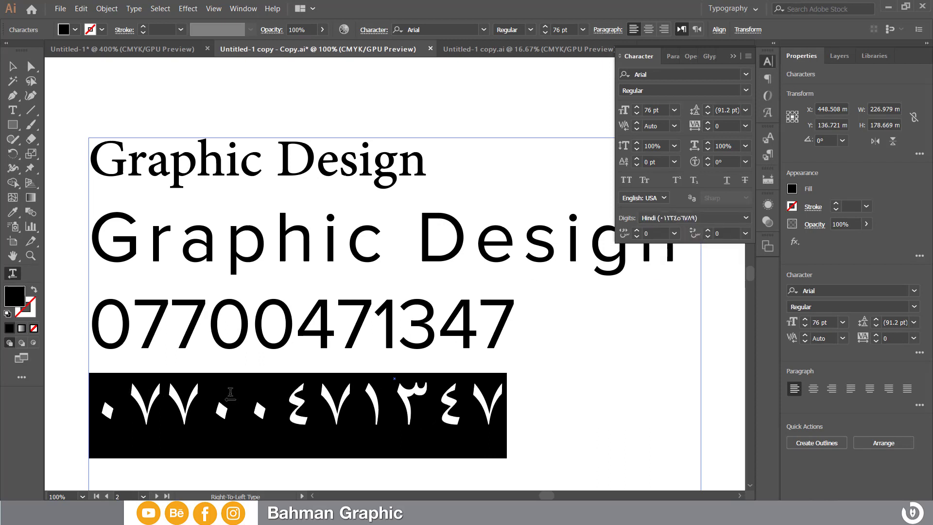
left_click(670, 218)
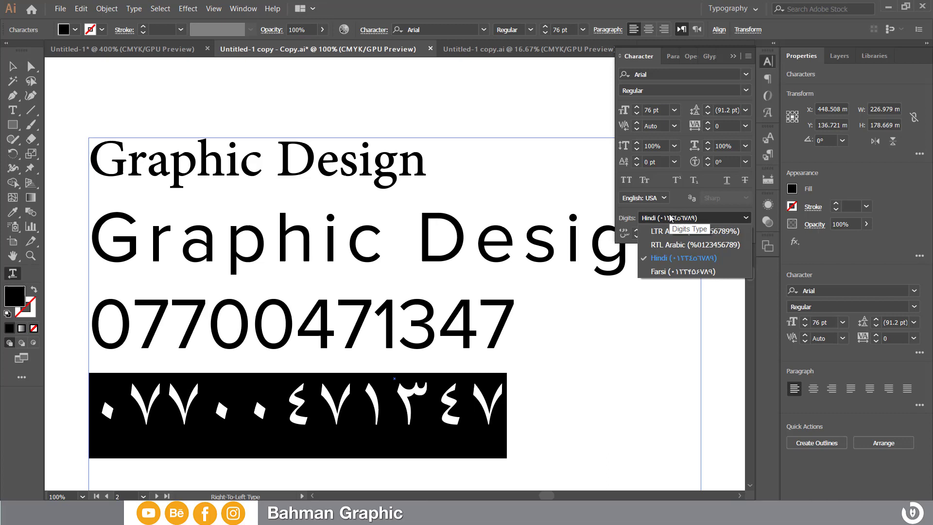
left_click(674, 244)
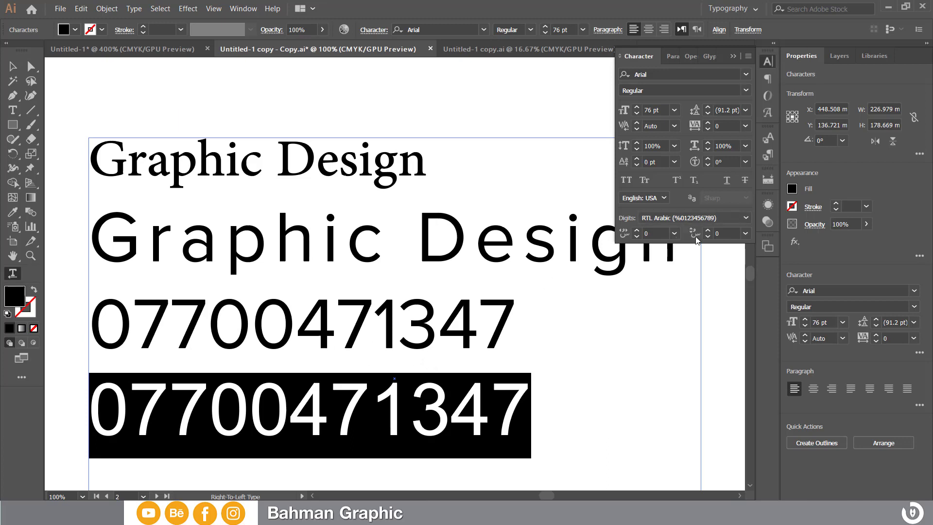
left_click(693, 218)
left_click(685, 263)
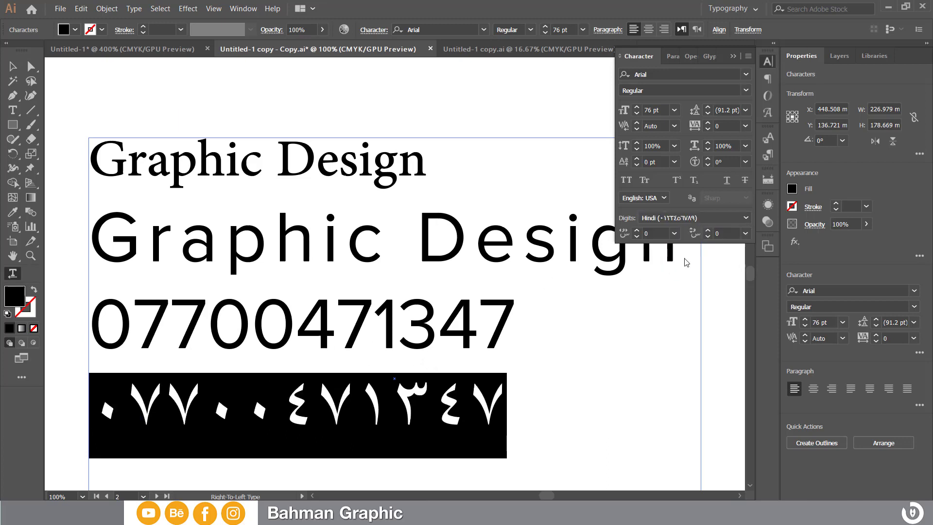
Close the digit style list and switch to the Paragraph panel for the Kurdish frame.
left_click(656, 217)
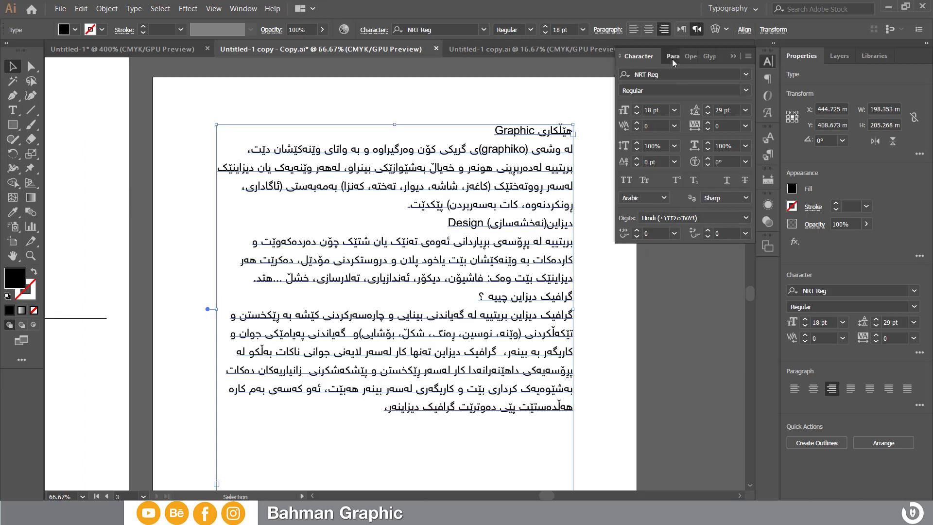
left_click(672, 58)
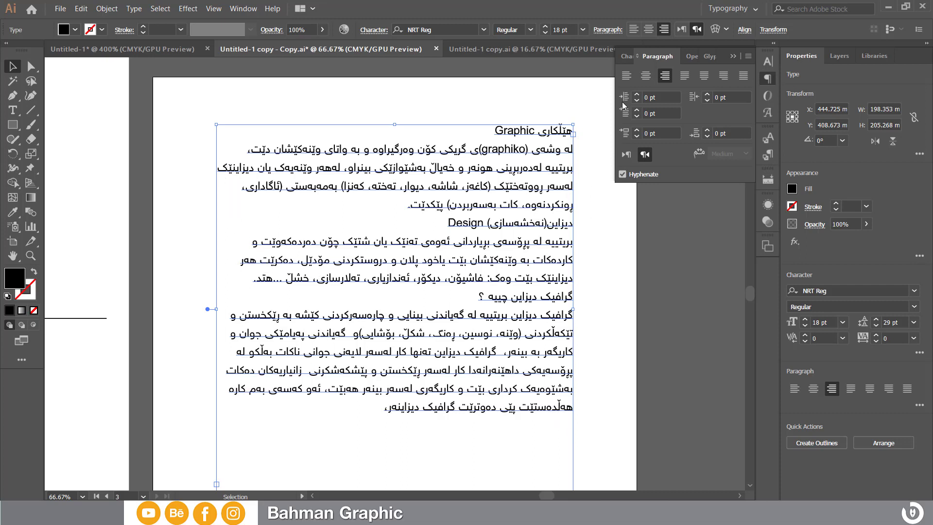
left_click(645, 75)
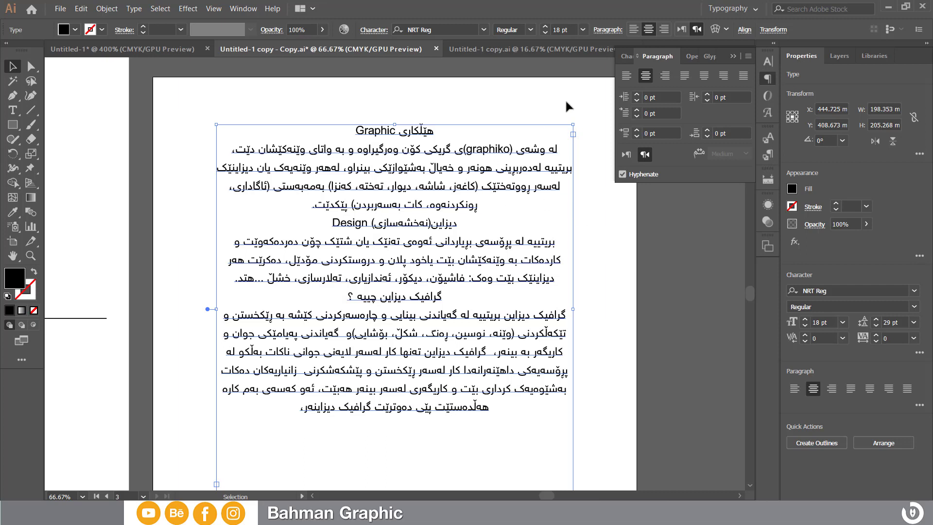
left_click(625, 75)
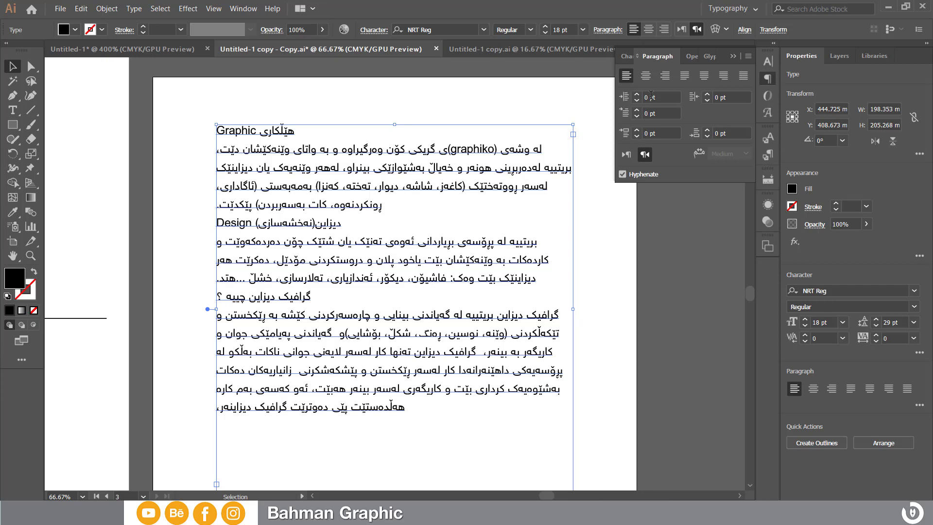
left_click(664, 75)
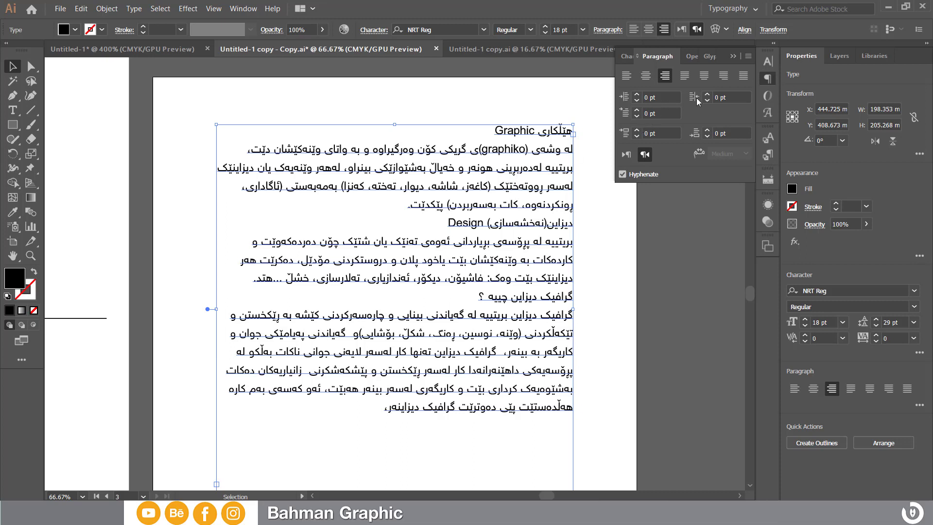
Try last-line right, left and centre justification, then justify all lines of the Kurdish text.
left_click(723, 75)
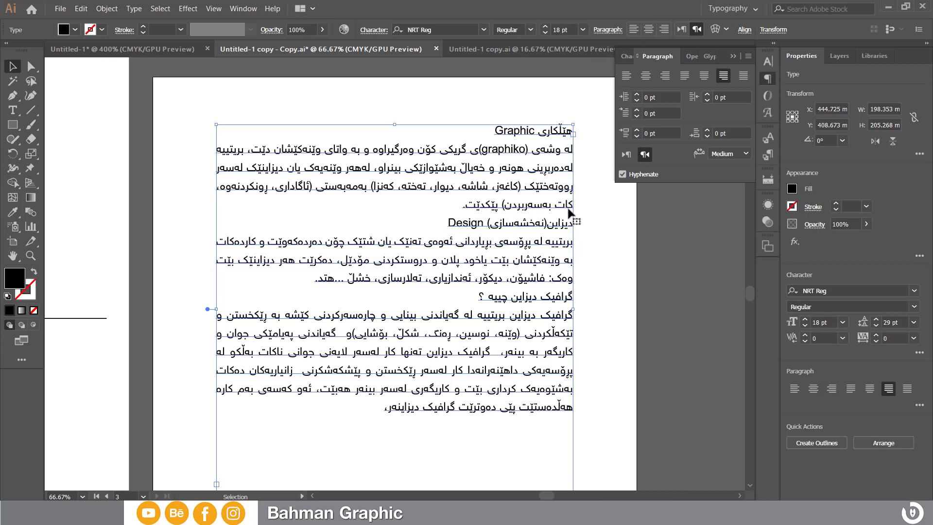
left_click(684, 76)
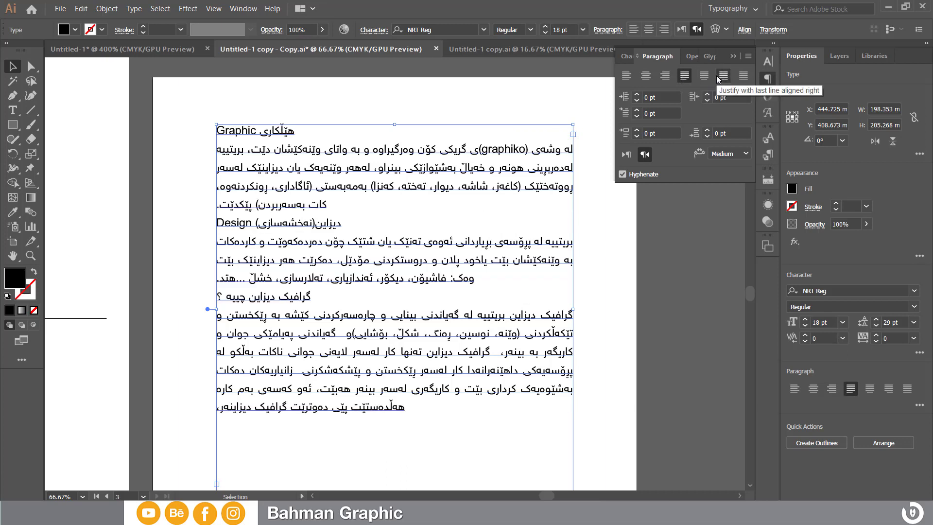
left_click(722, 76)
left_click(704, 75)
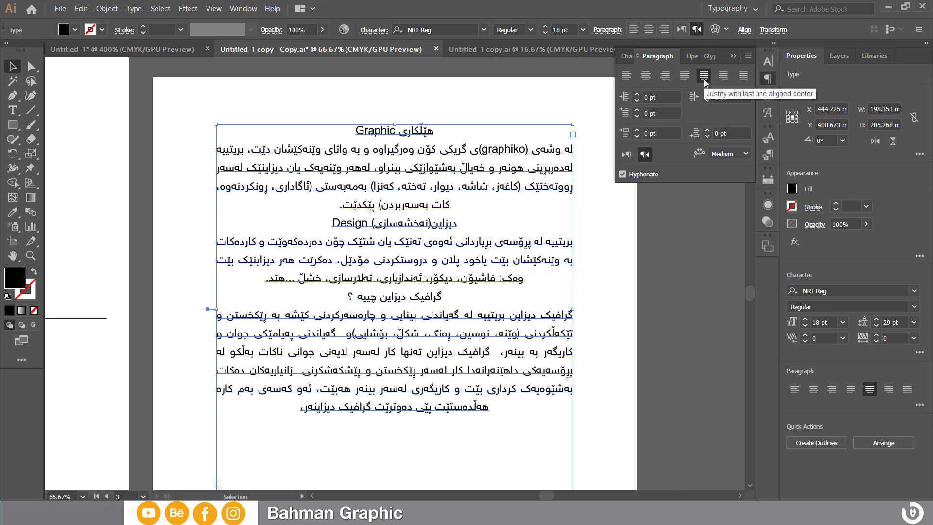
left_click(741, 77)
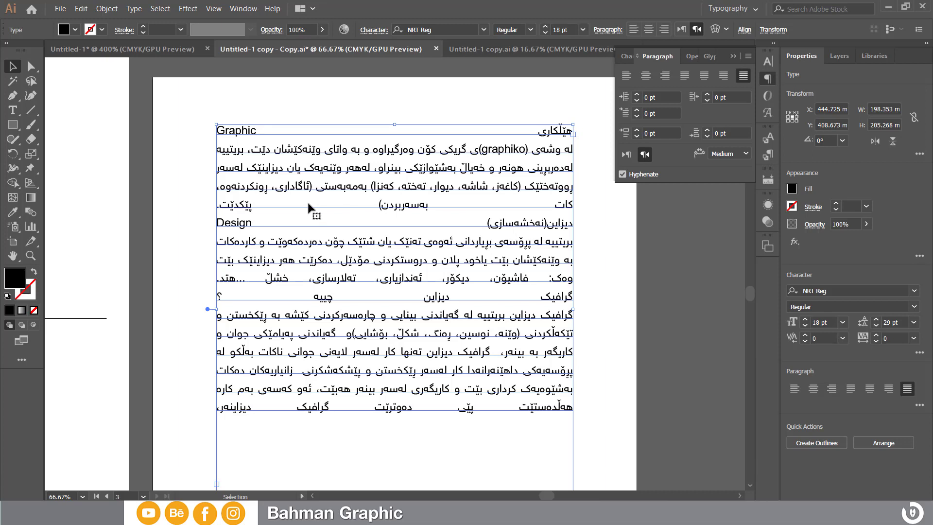
Justify the Kurdish paragraphs with last lines right-aligned and enter text editing in the frame.
left_click(721, 79)
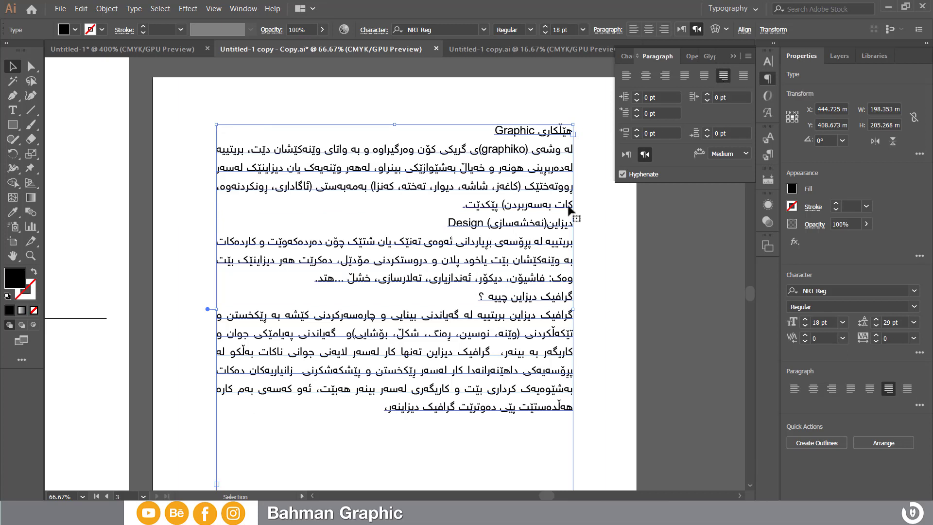
double_click(468, 168)
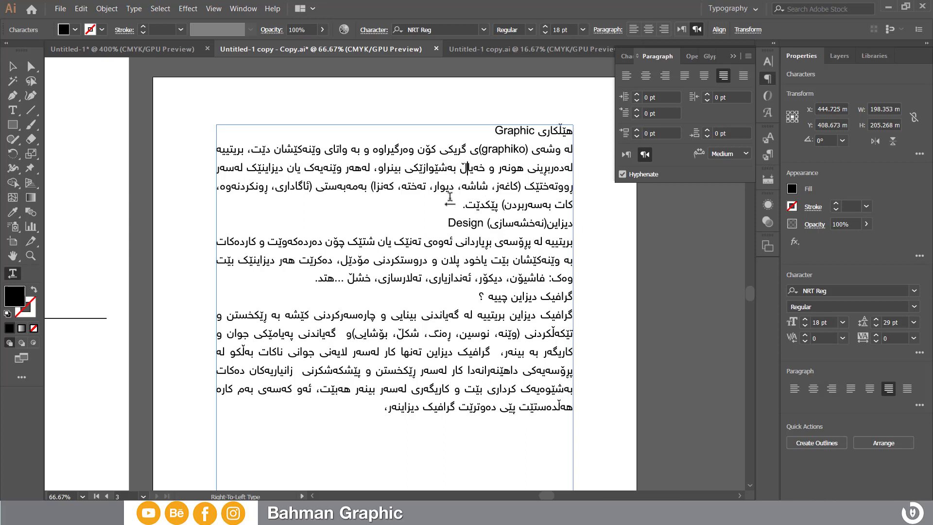
Give the first body paragraph and the Design paragraph a 33 pt right indent.
double_click(478, 204)
left_click(517, 193)
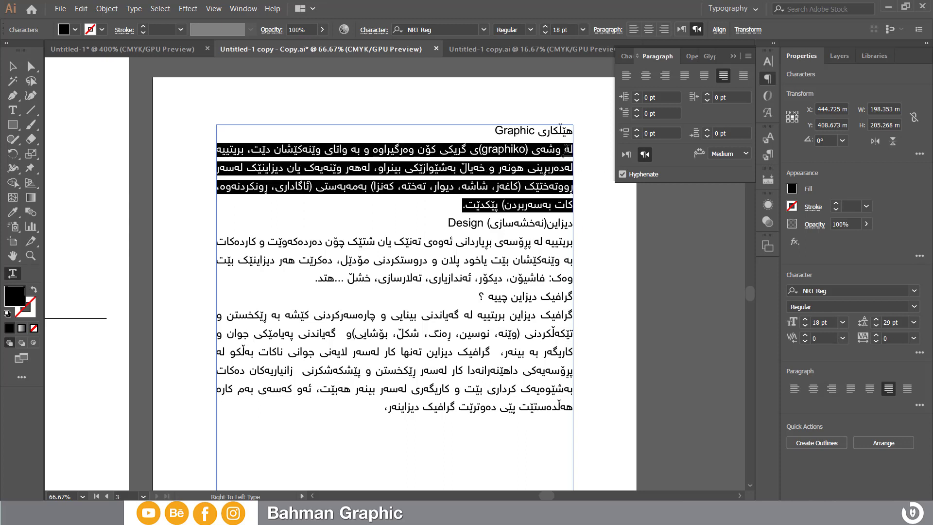
left_click(707, 94)
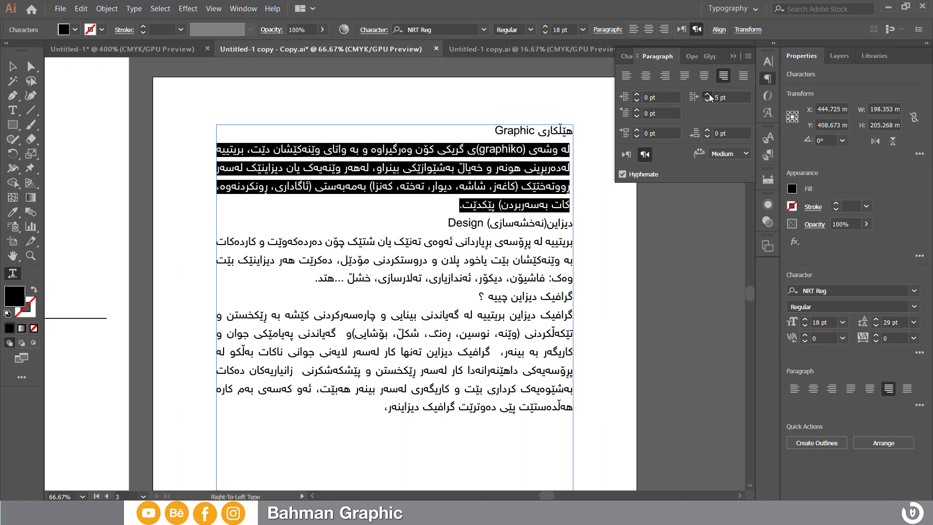
left_click(709, 94)
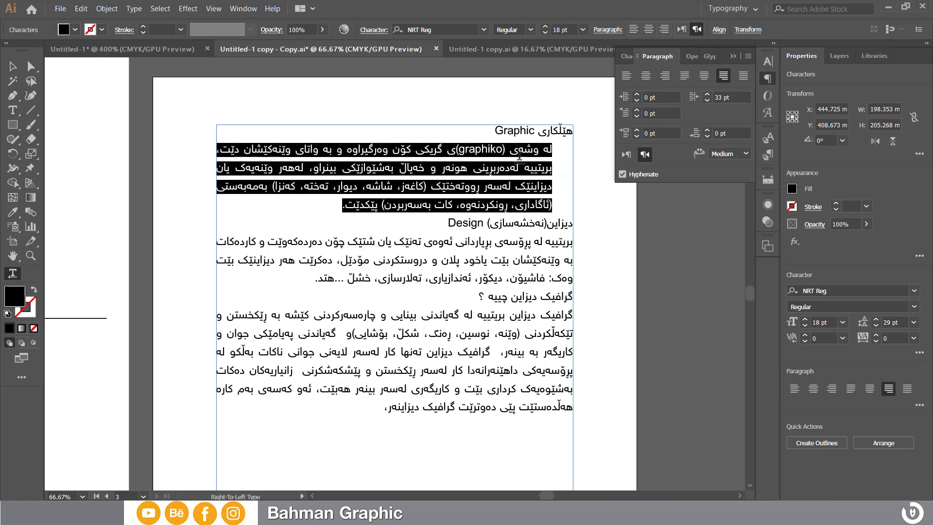
left_click_drag(467, 294, 586, 241)
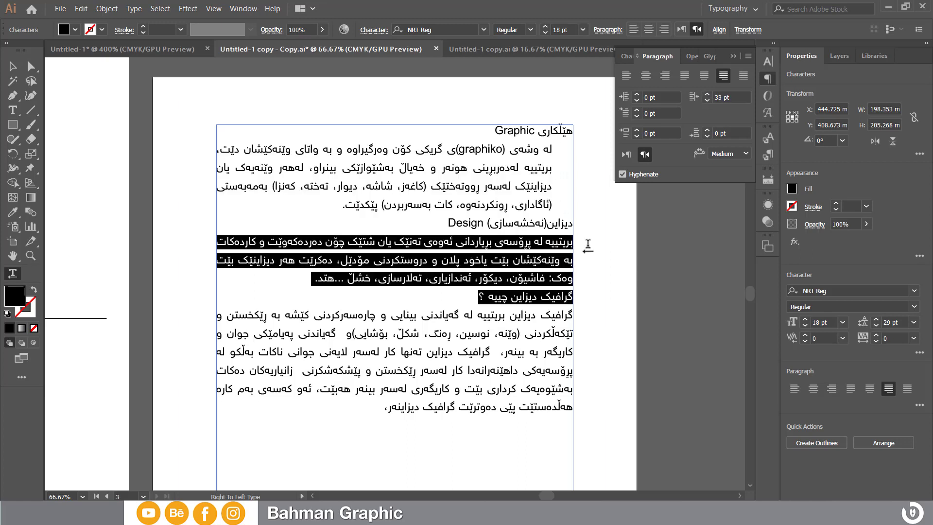
left_click(705, 96)
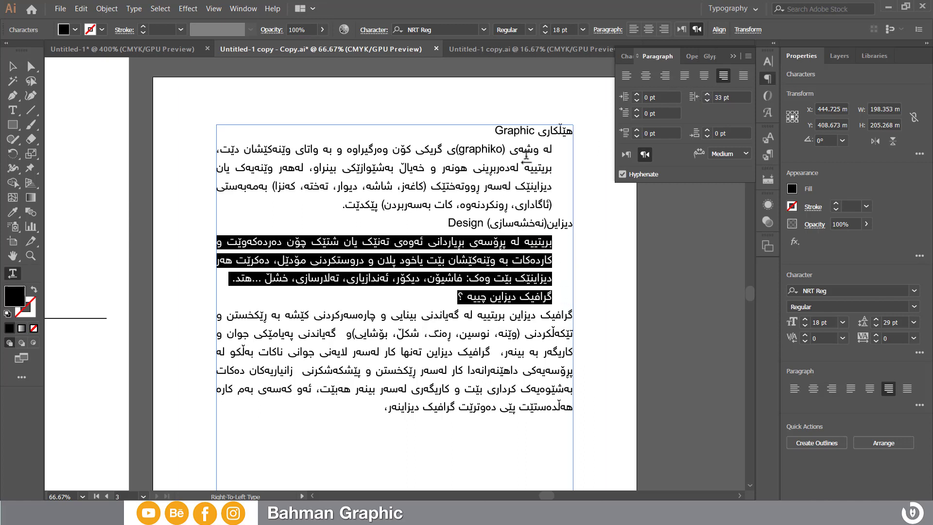
left_click_drag(506, 167, 534, 184)
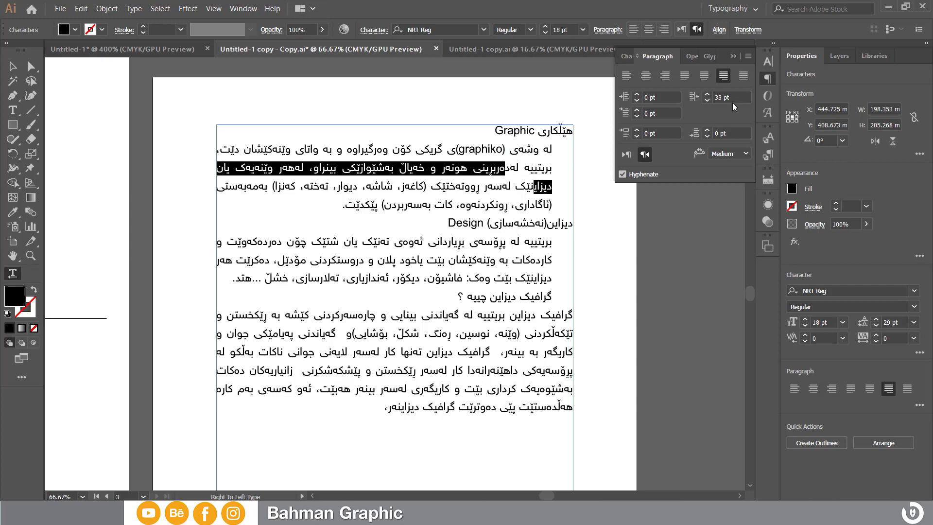
Give the last body paragraph a 33 pt right indent, correcting an overshoot to 34 pt.
left_click_drag(482, 284, 557, 242)
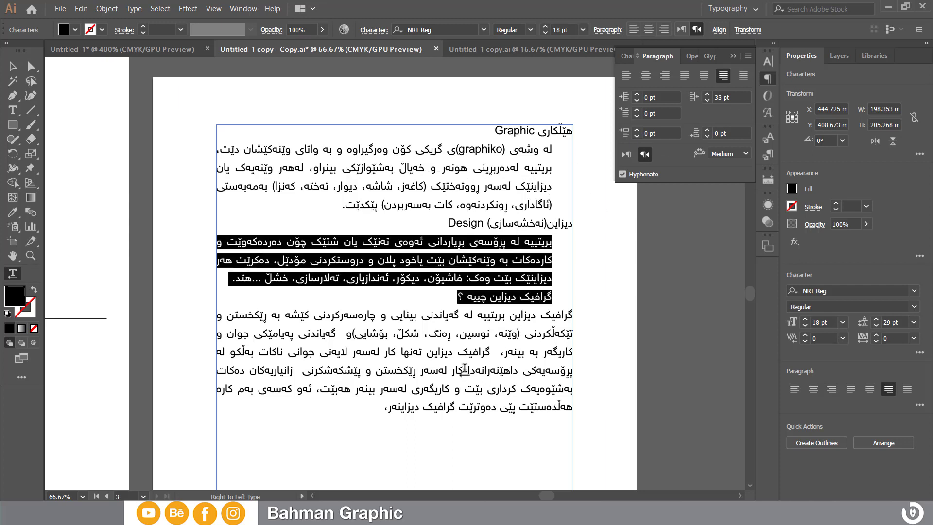
left_click_drag(371, 410, 576, 313)
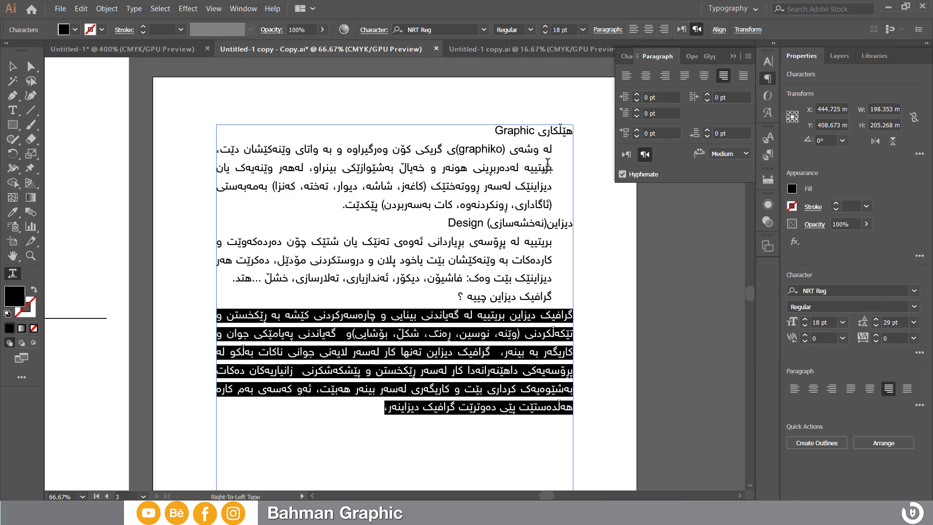
left_click(707, 95)
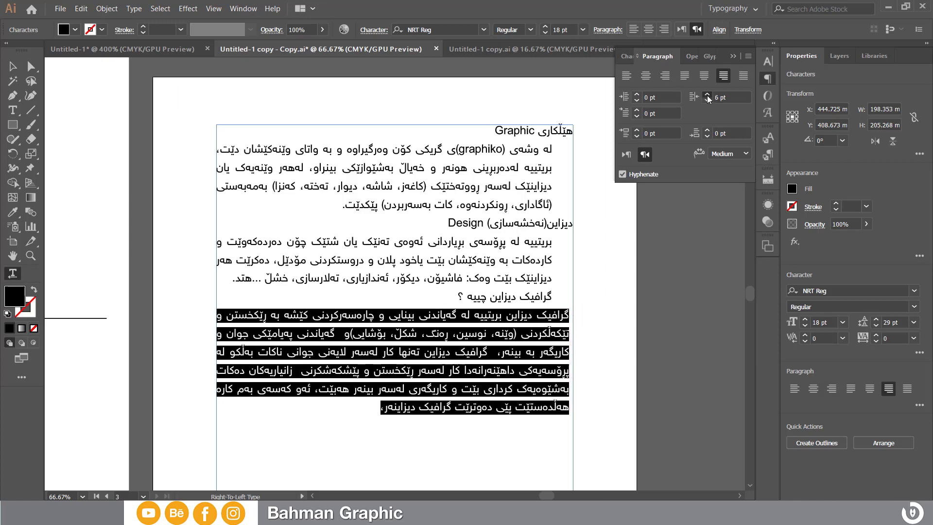
left_click(707, 96)
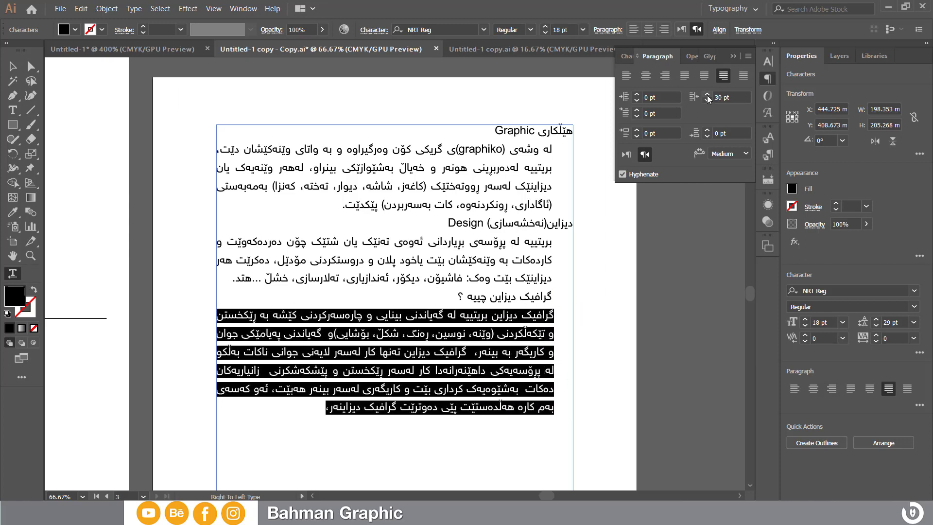
left_click(706, 95)
left_click(707, 100)
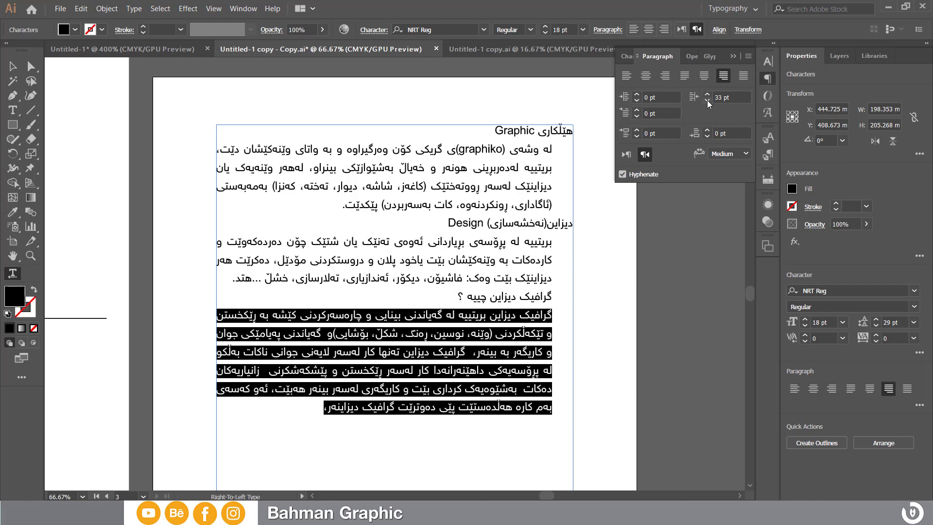
Set the question heading line's right indent back to 0 pt.
double_click(521, 297)
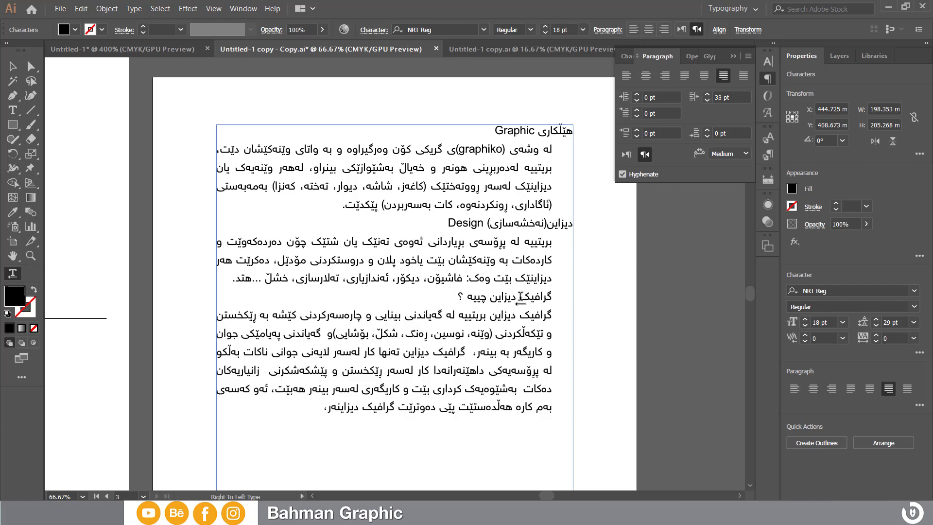
left_click_drag(457, 296, 560, 290)
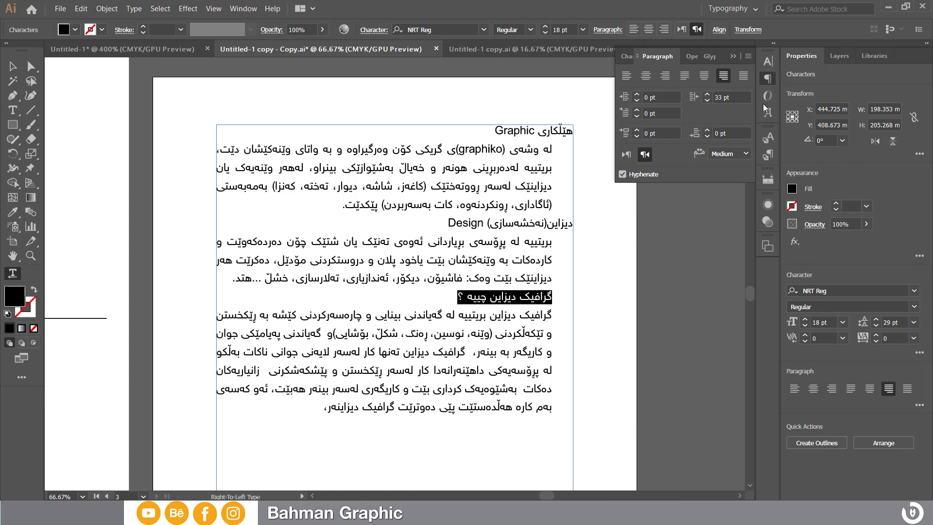
left_click(720, 98)
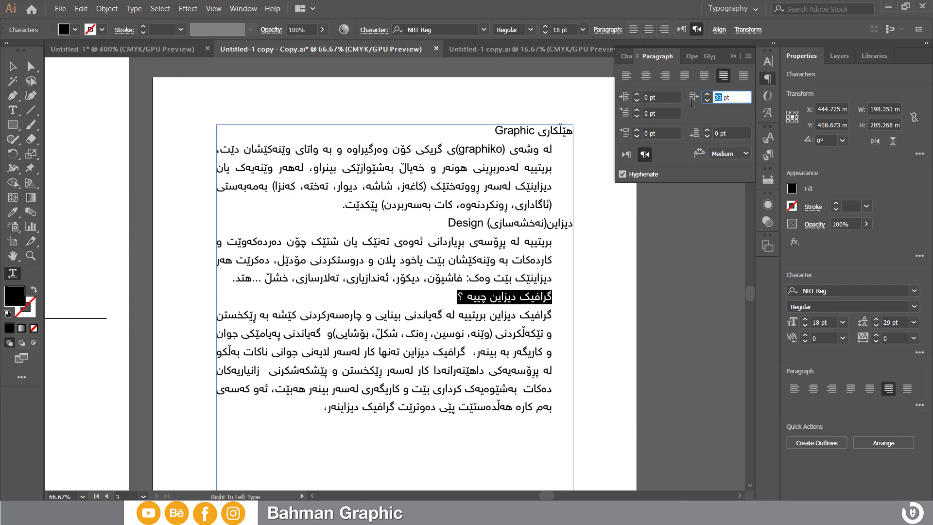
type("0")
key("Return")
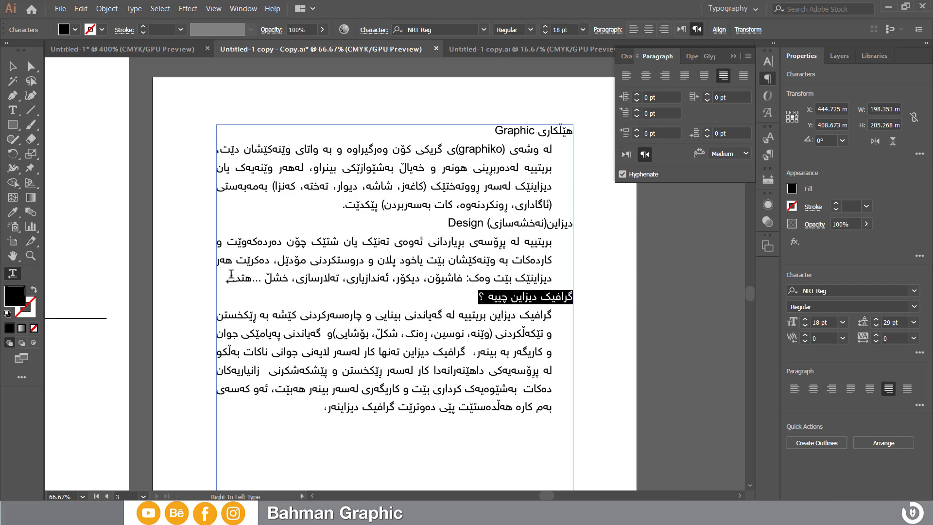
left_click_drag(232, 277, 551, 239)
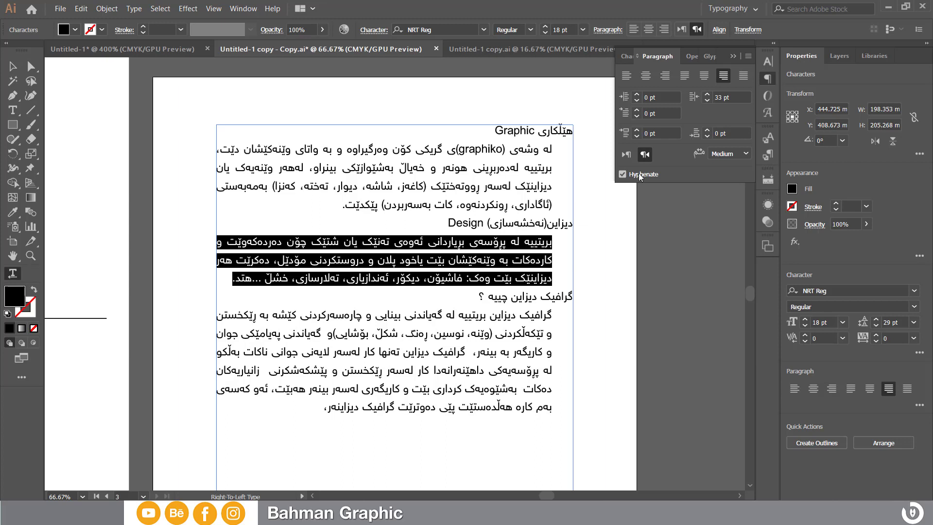
Set first-line indents of 32 pt on the Design paragraph and 46 pt on the first paragraph.
left_click(637, 110)
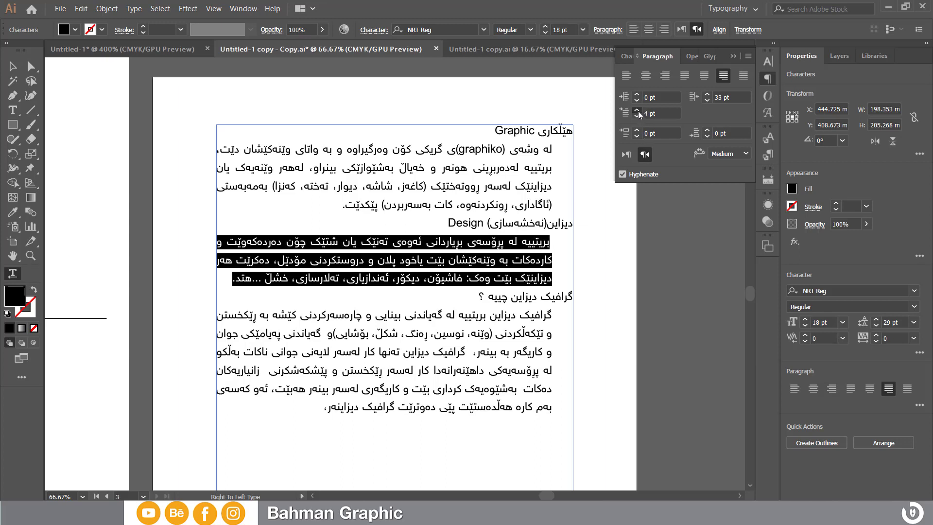
left_click(637, 110)
left_click(637, 111)
left_click(637, 110)
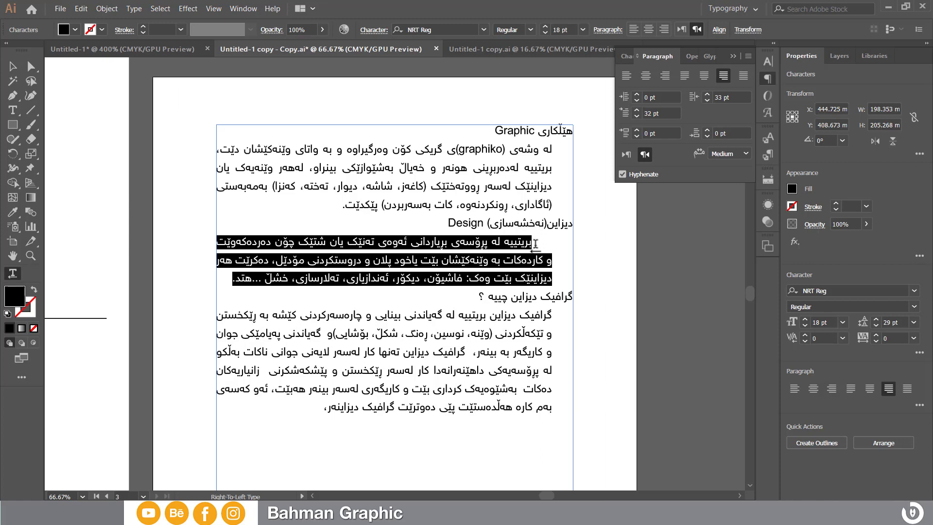
left_click_drag(303, 212, 554, 149)
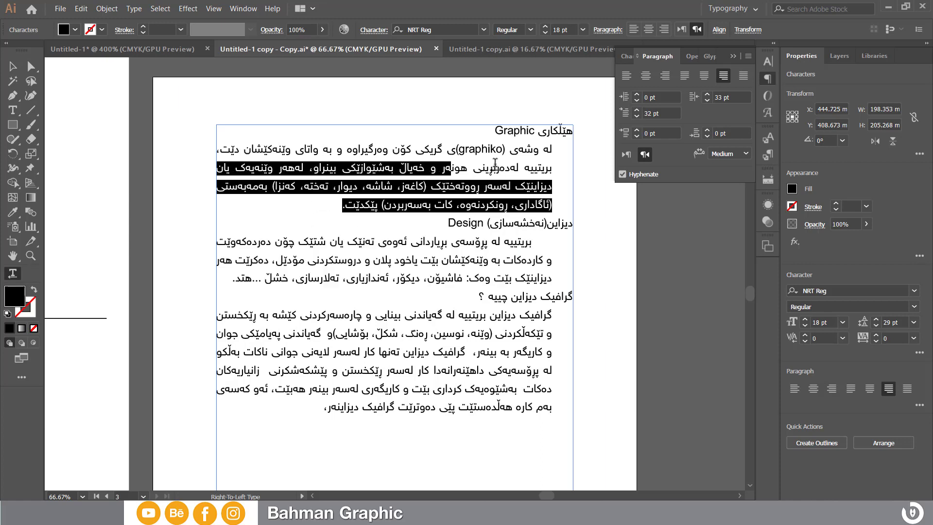
left_click(640, 111)
left_click(640, 111)
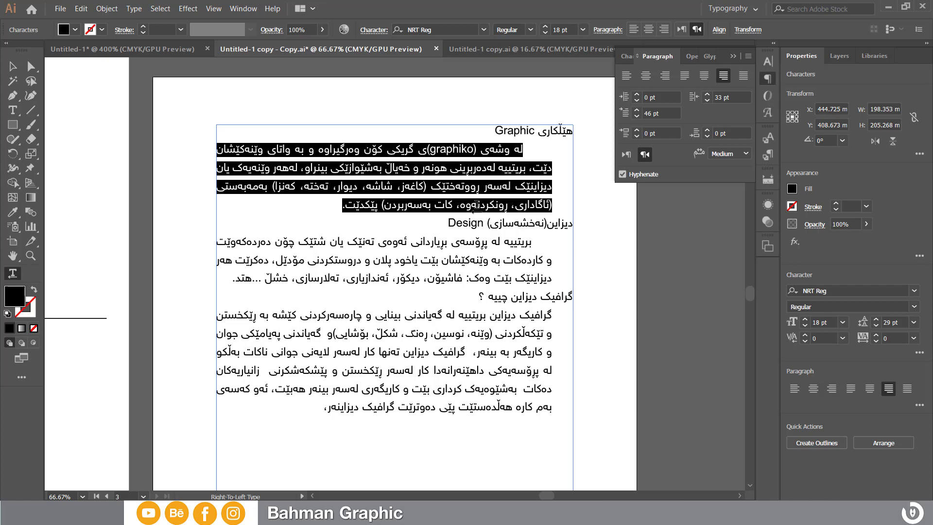
Give the first paragraph 39 pt space before and 40 pt after, and later paragraphs 18 pt before.
left_click(636, 132)
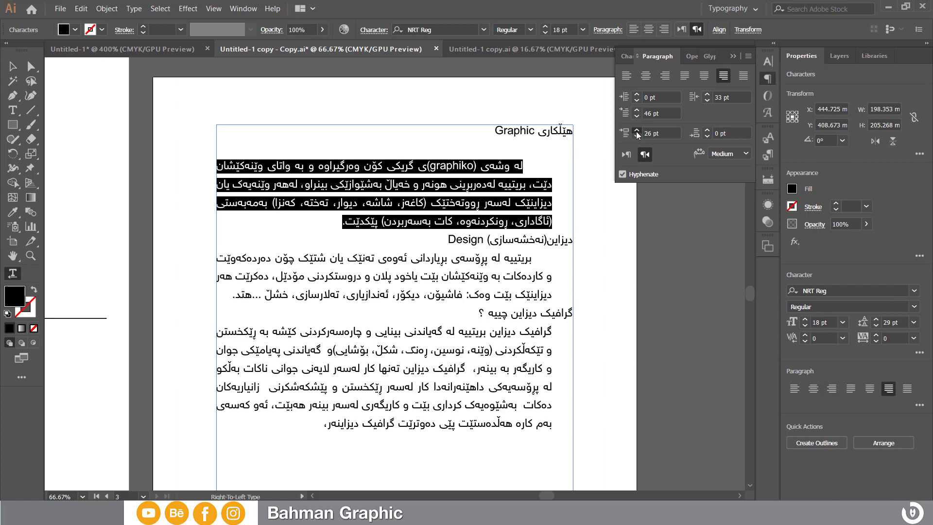
left_click(636, 131)
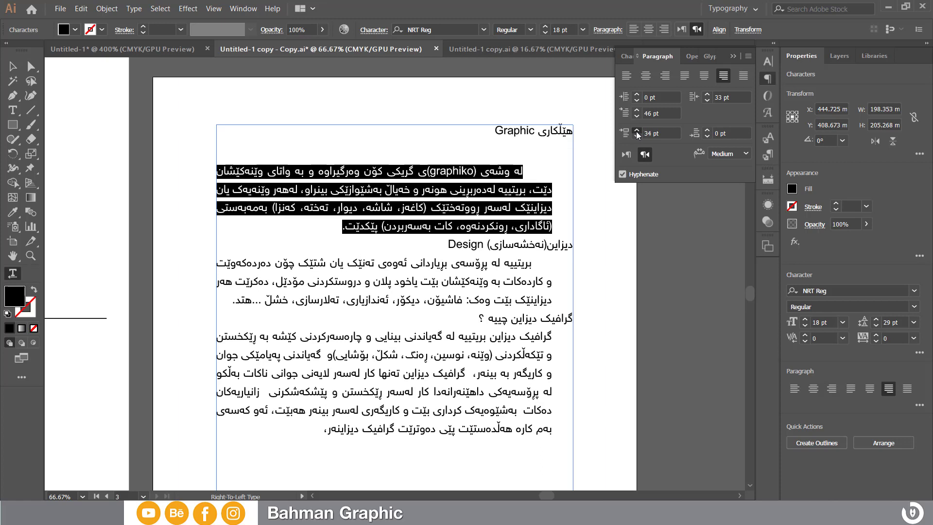
left_click(705, 132)
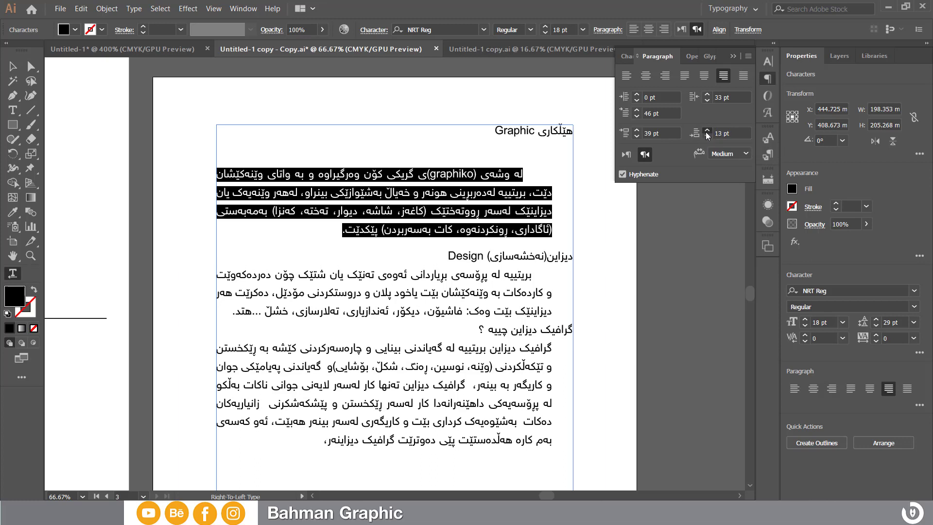
left_click(706, 132)
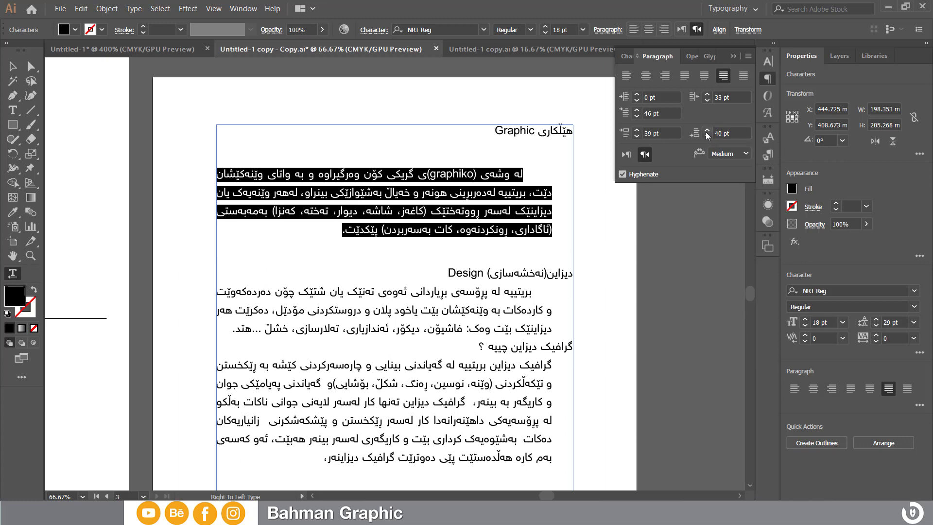
left_click_drag(323, 457, 578, 275)
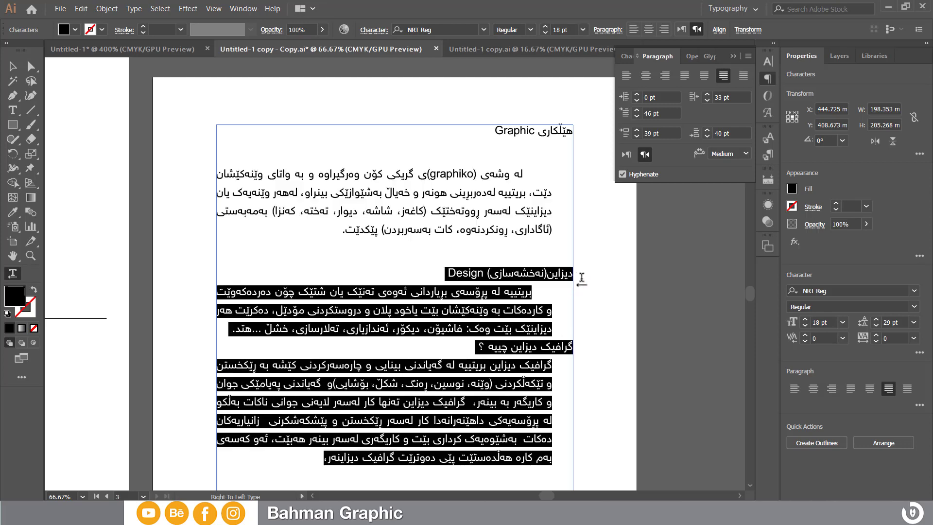
left_click(637, 130)
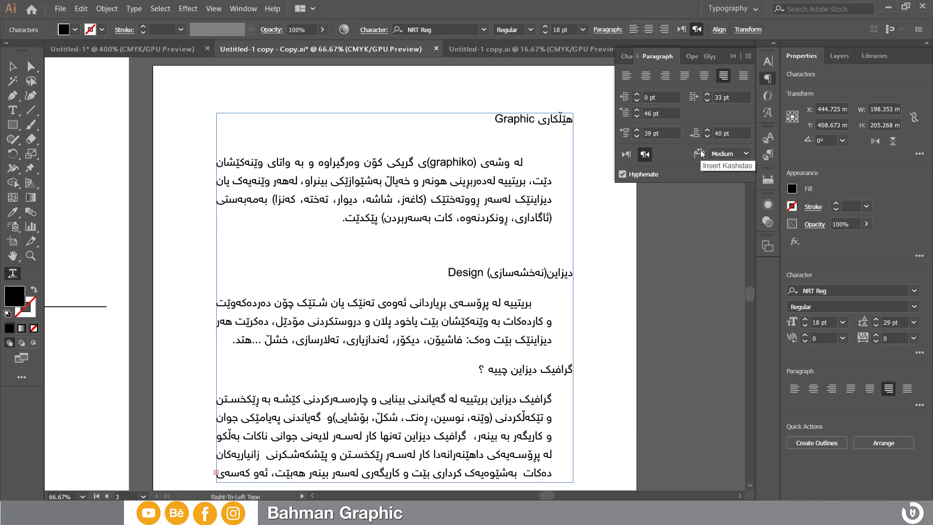
Reset all paragraph settings on the whole text, justify with last lines right-aligned, and deselect.
key("ctrl+a")
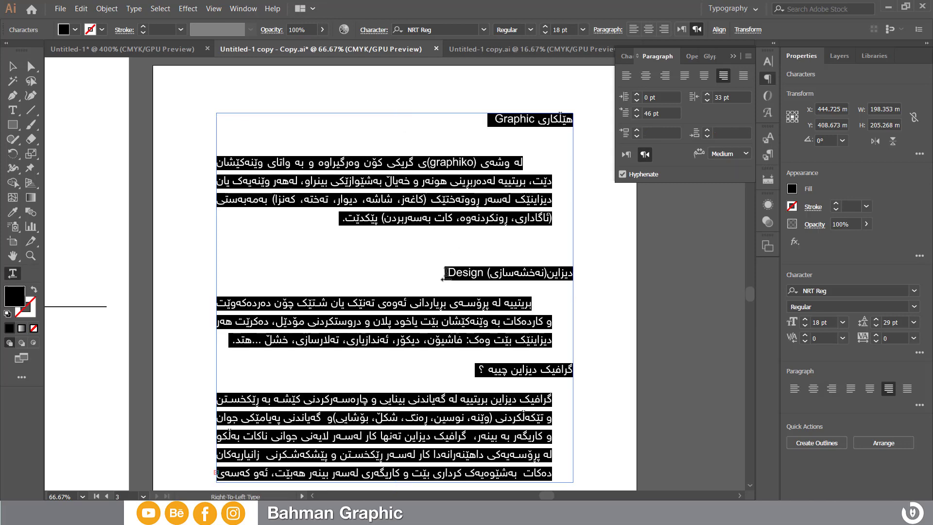
left_click(748, 57)
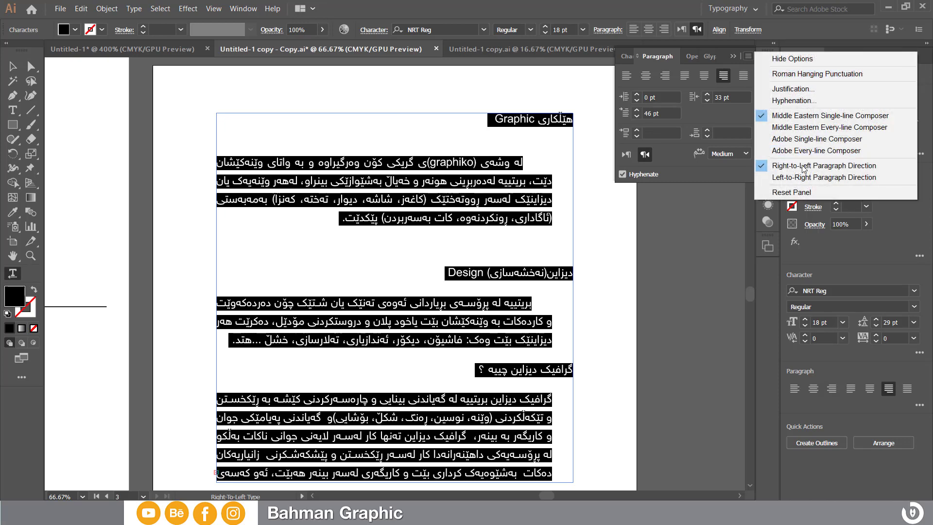
left_click(784, 192)
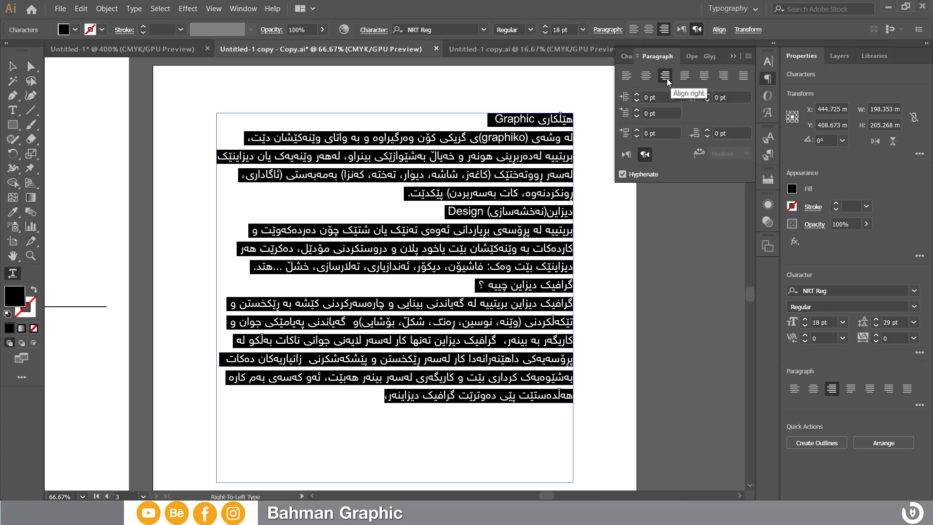
left_click(724, 75)
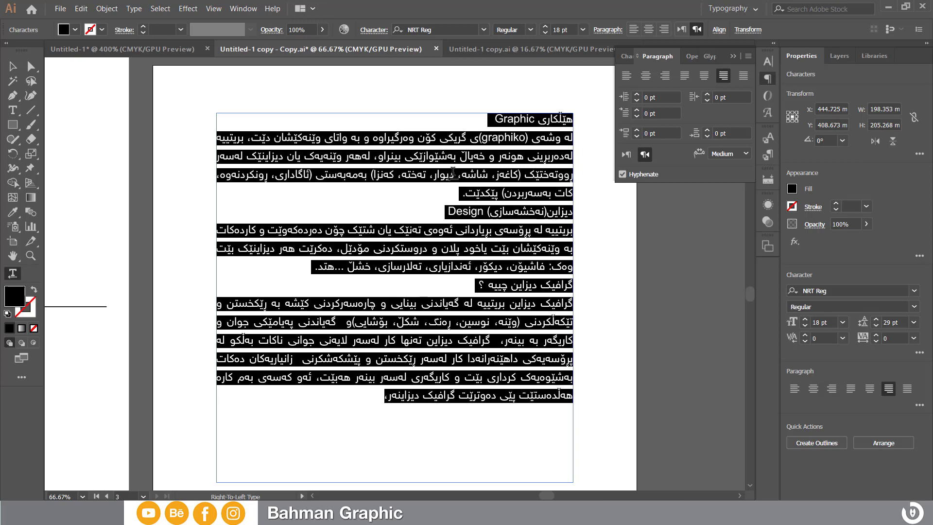
left_click(431, 139)
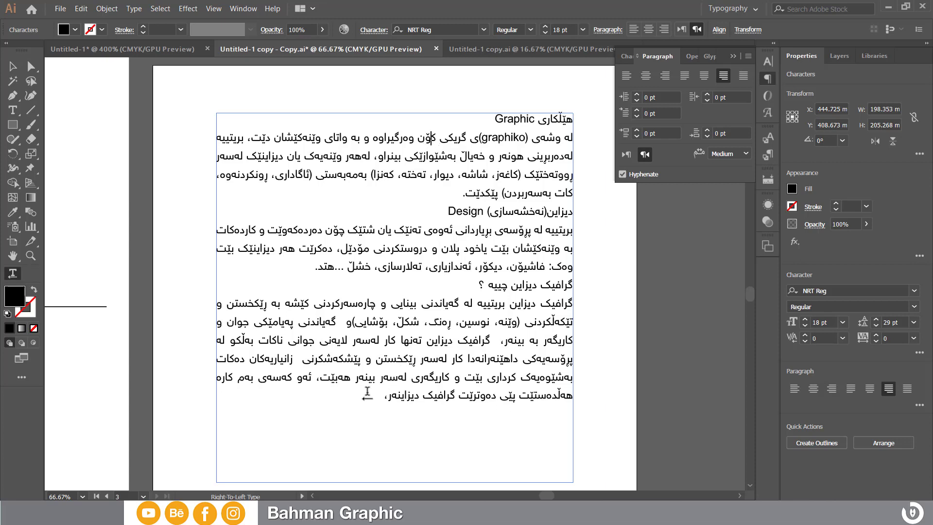
Select all the Kurdish text and compare Long, Stylistic, Short and no kashidas, settling on Long.
left_click_drag(365, 393, 586, 119)
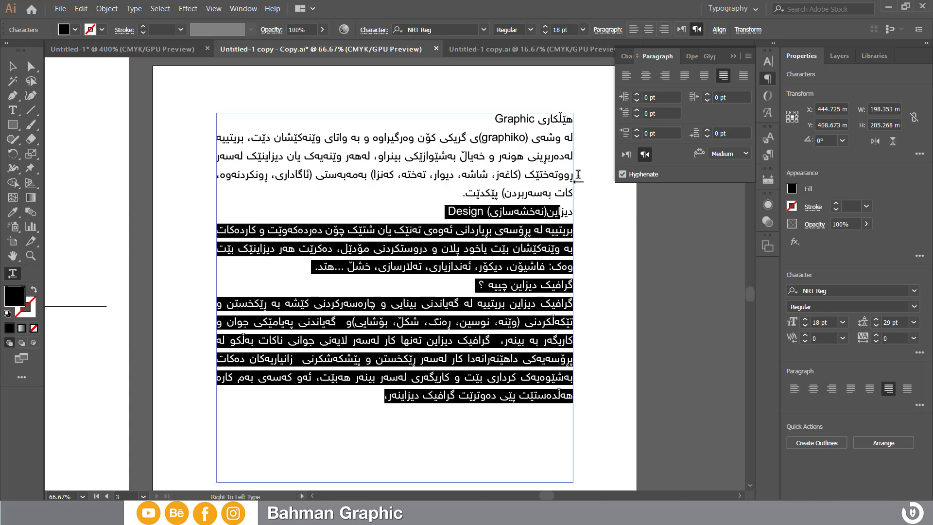
left_click(720, 153)
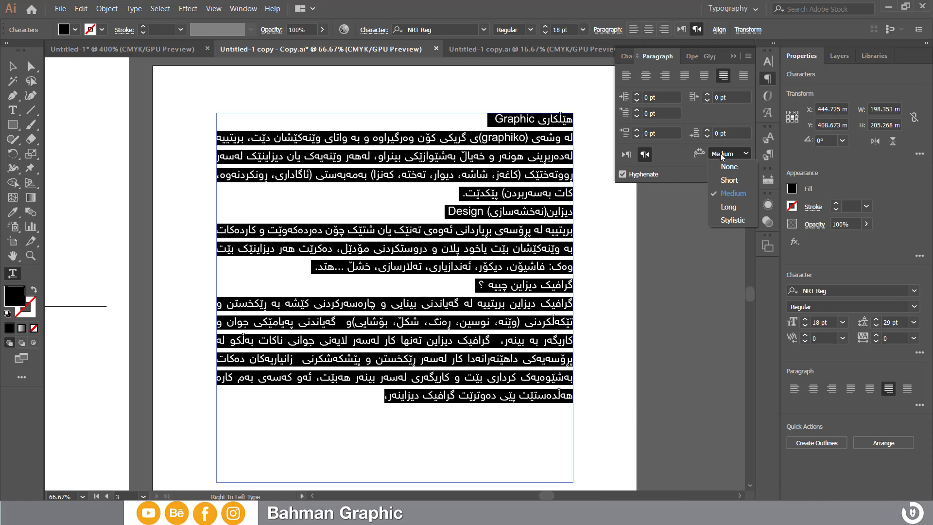
left_click(729, 206)
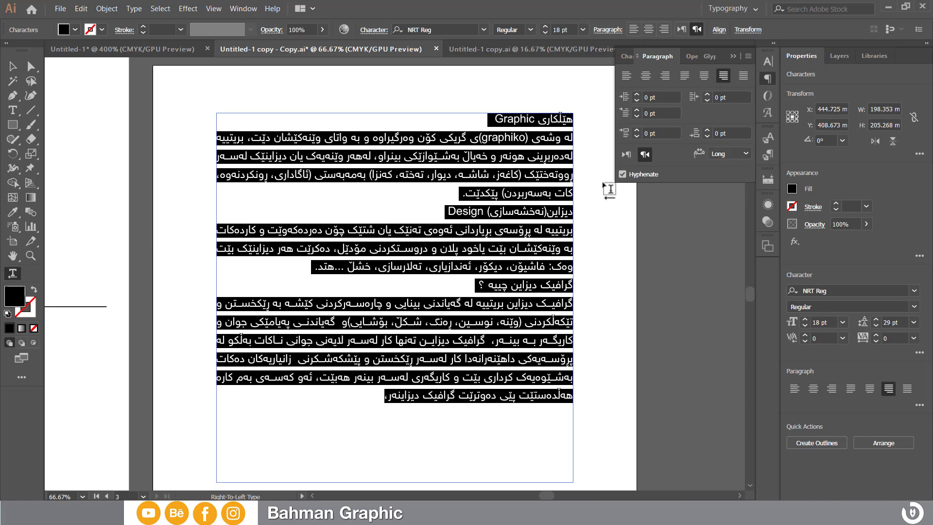
left_click(730, 153)
left_click(736, 220)
left_click(732, 155)
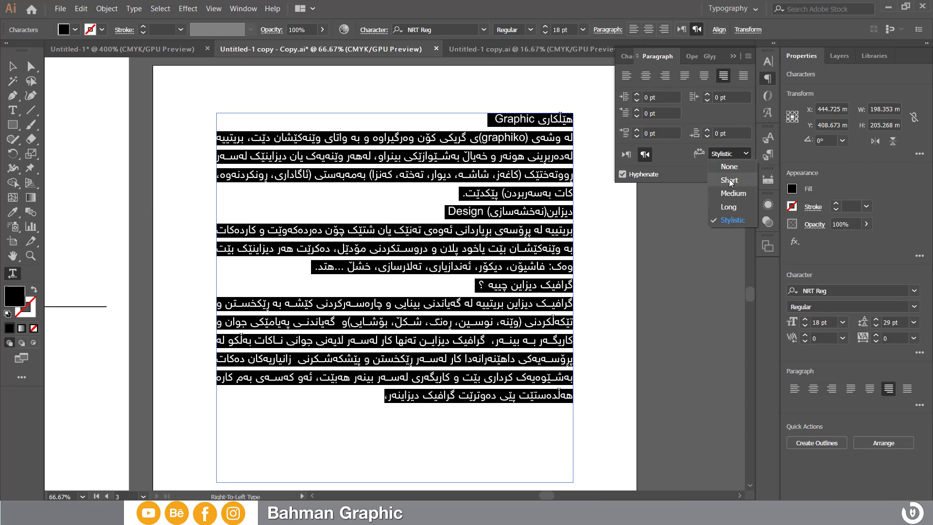
left_click(729, 180)
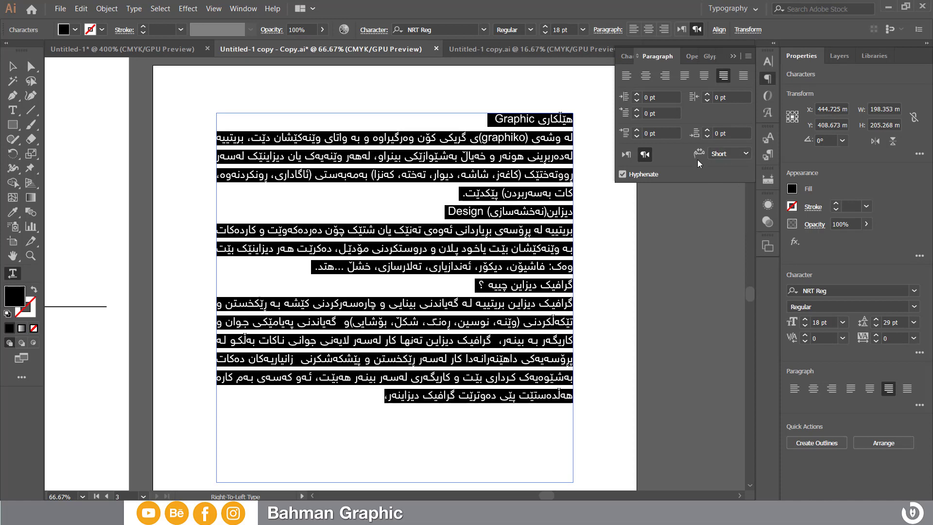
left_click(723, 154)
left_click(724, 156)
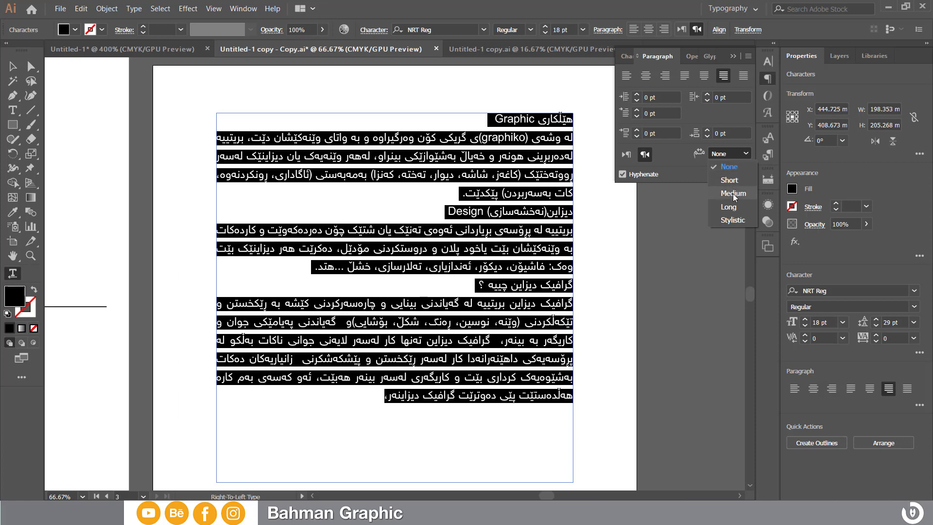
left_click(729, 207)
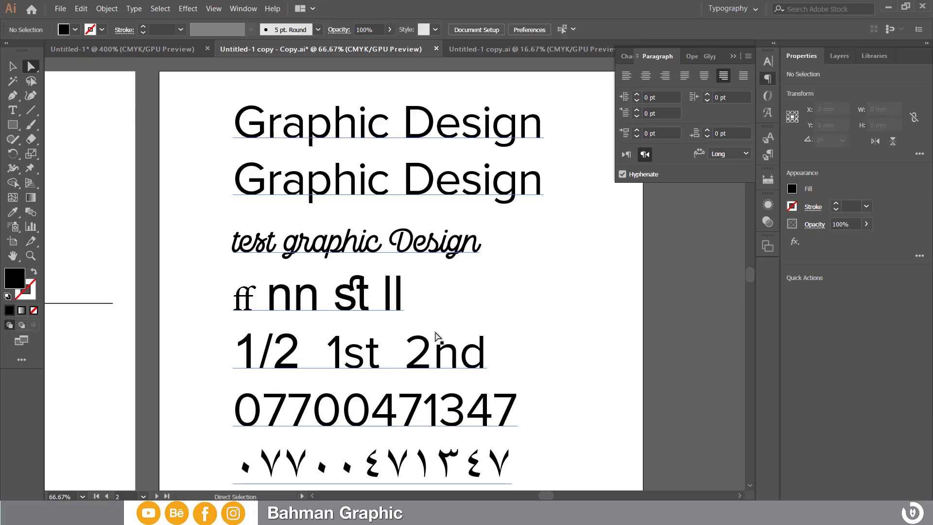
Go from the OpenType settings to the Character panel and show its font family list, Adobe Arabic highlighted.
left_click(687, 56)
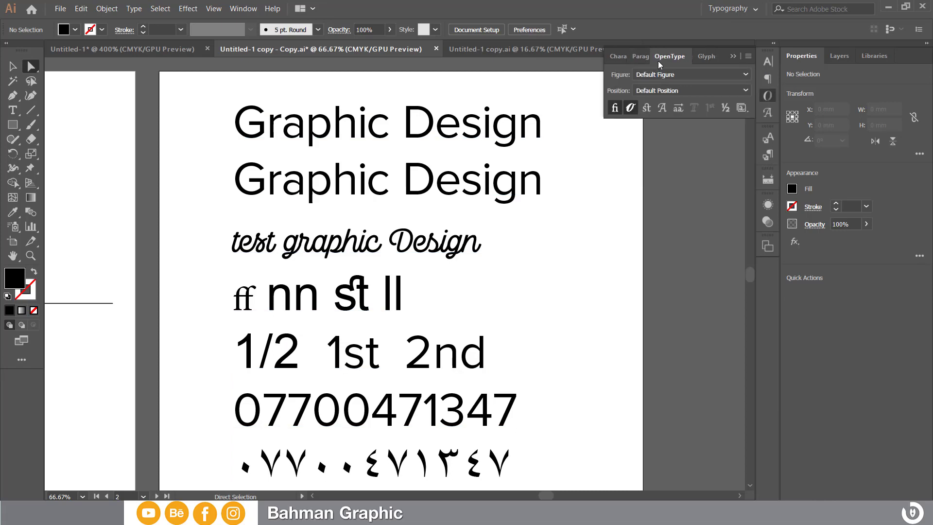
left_click(616, 57)
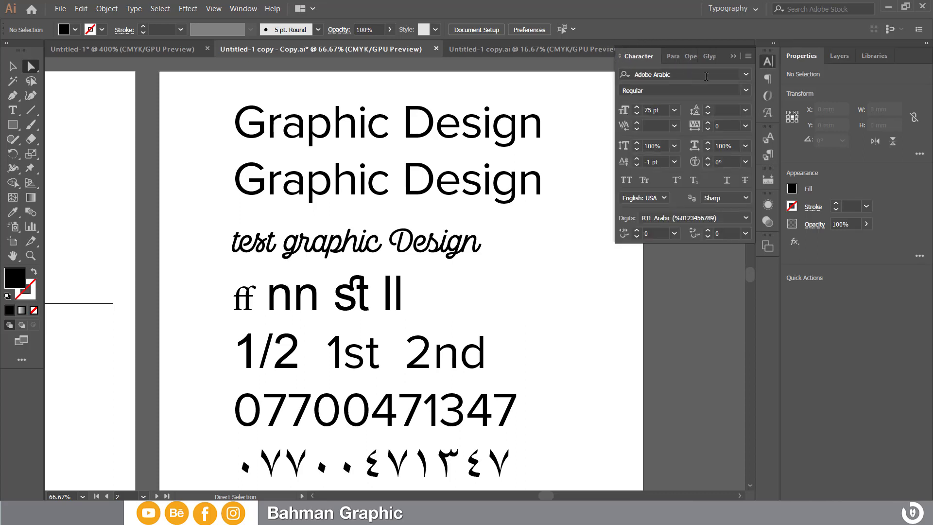
left_click(745, 74)
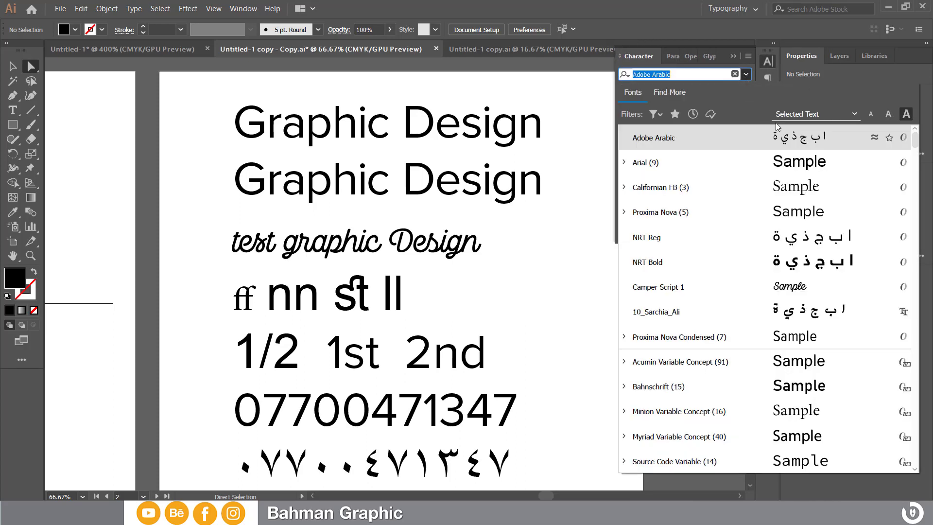
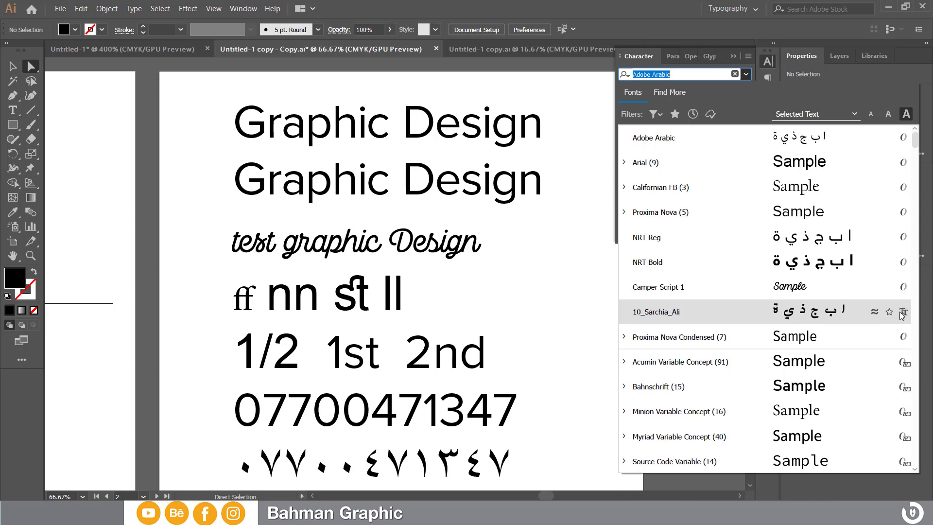
Show the OpenType feature options and select the specimen text on the artboard.
left_click(691, 59)
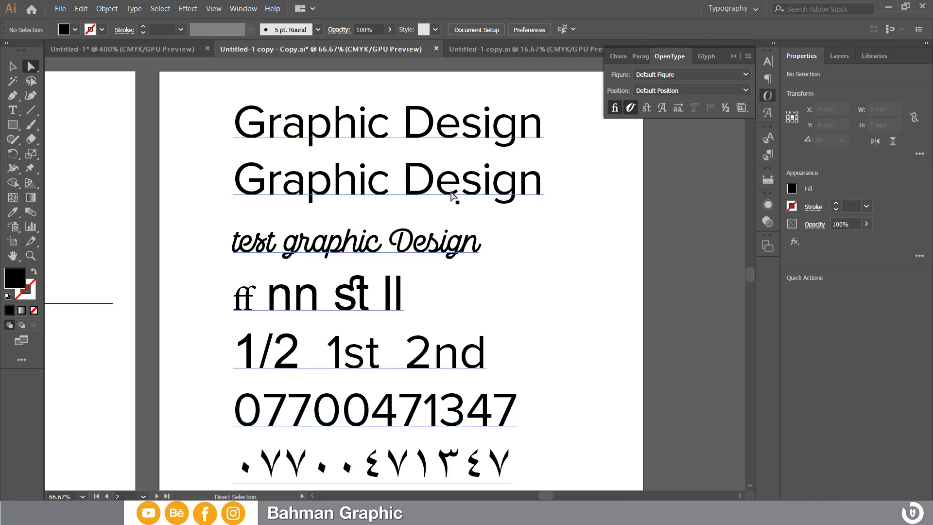
left_click(439, 190)
Select the second Graphic Design line and turn on Stylistic Alternates, keeping Standard Ligatures on.
triple_click(439, 189)
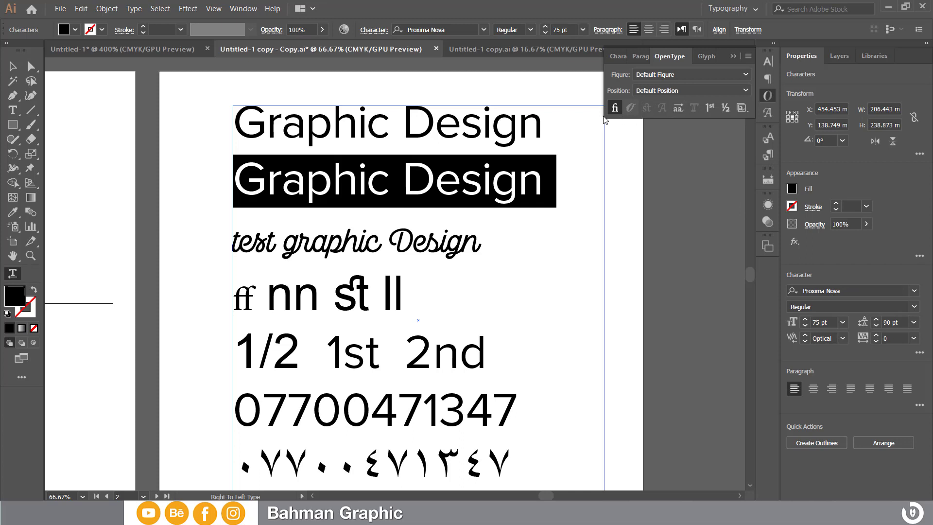
left_click(614, 108)
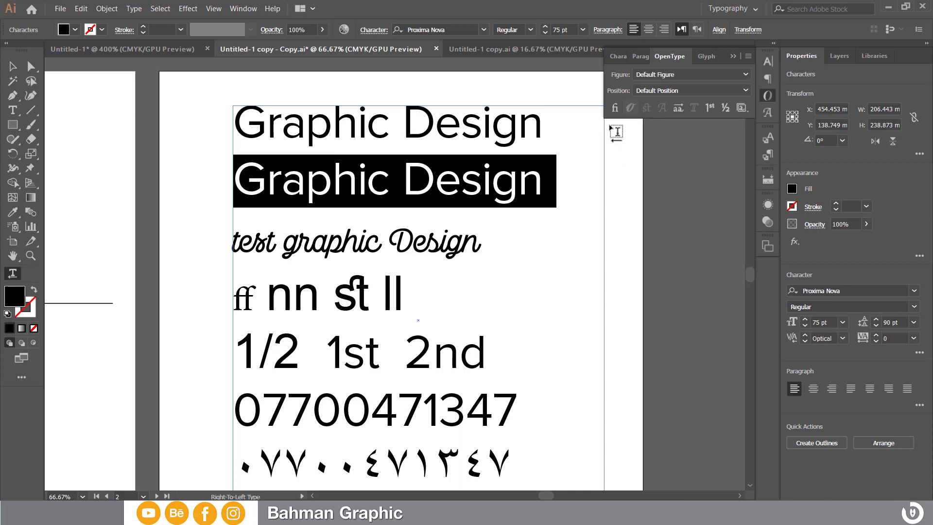
left_click(615, 107)
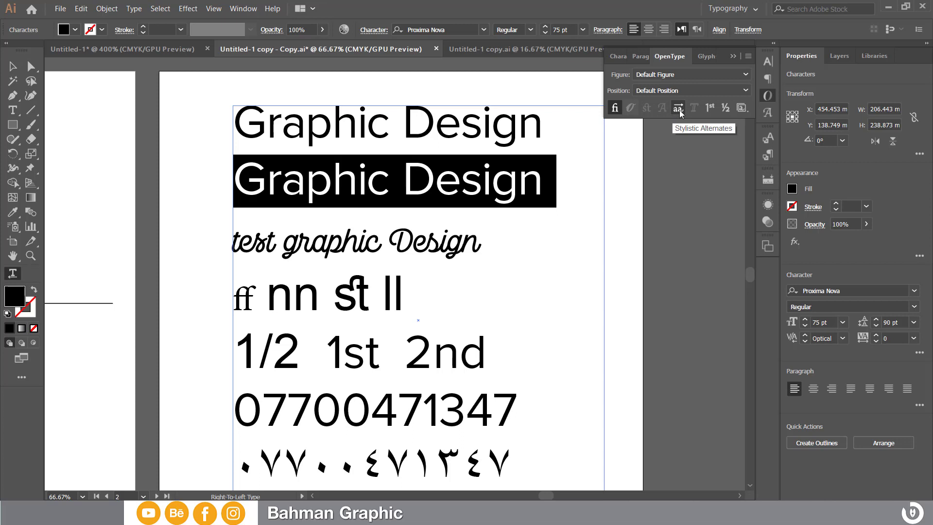
left_click(678, 108)
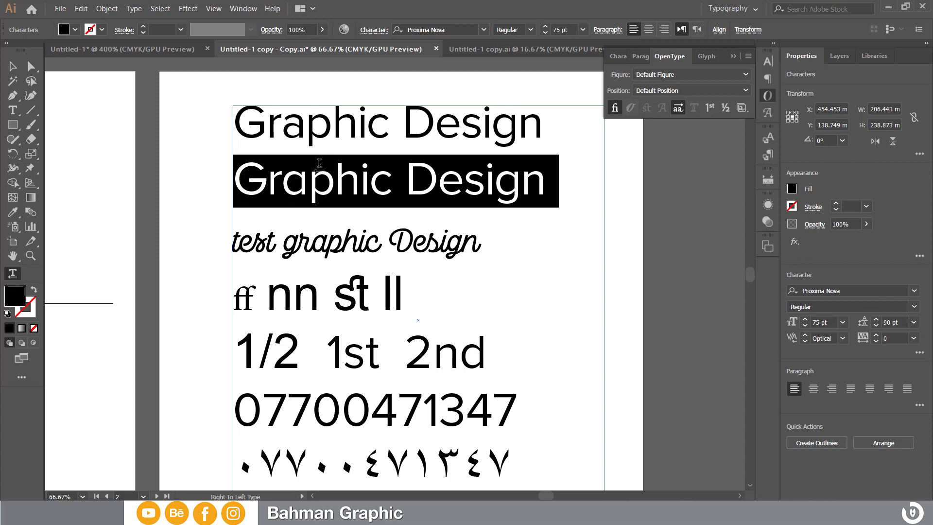
left_click(678, 109)
Select the ff nn st ll line and leave Standard Ligatures turned off.
left_click_drag(405, 291, 230, 299)
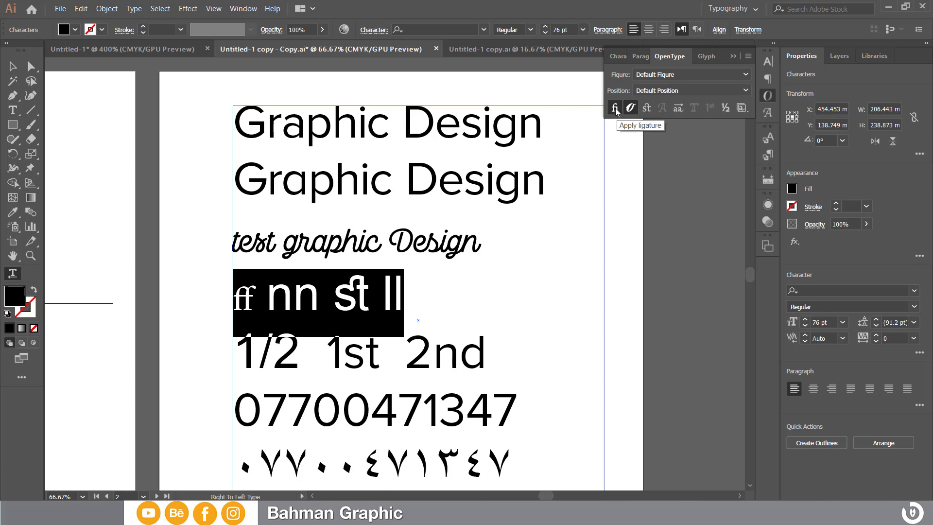
left_click(615, 109)
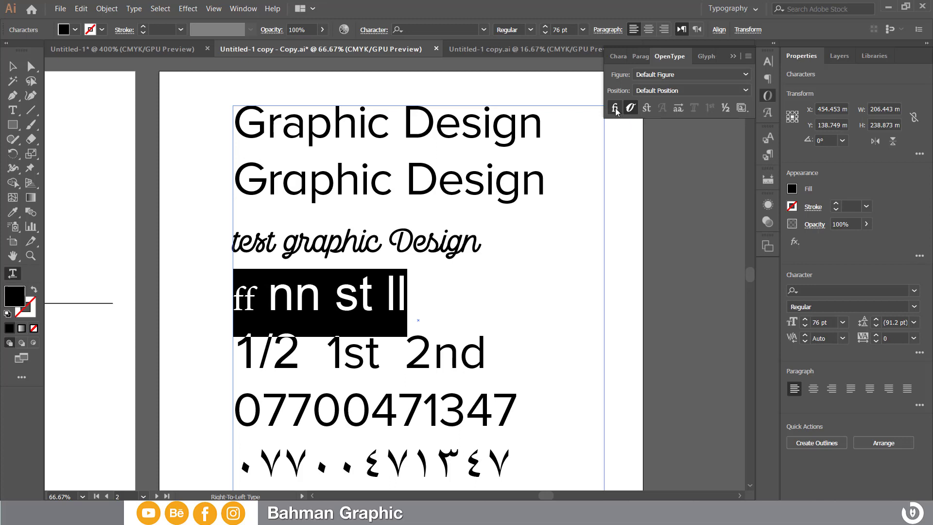
left_click(615, 109)
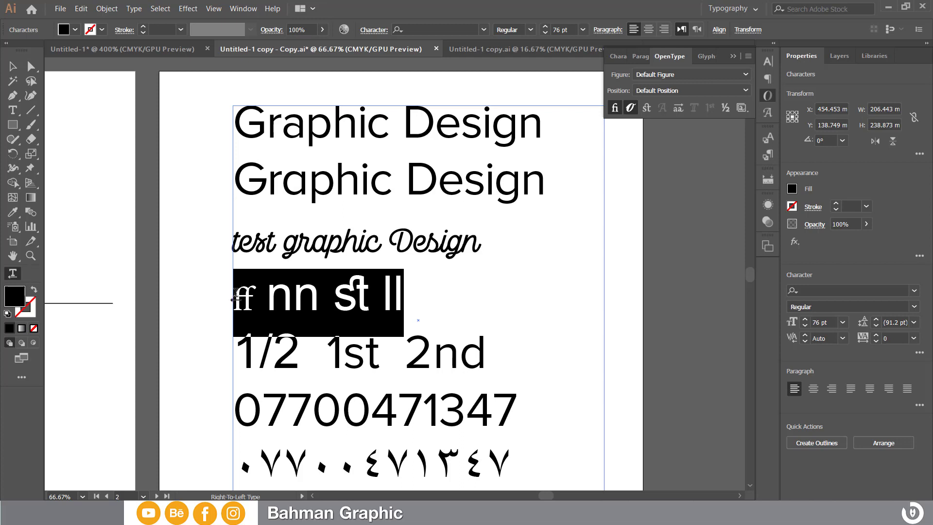
left_click(614, 107)
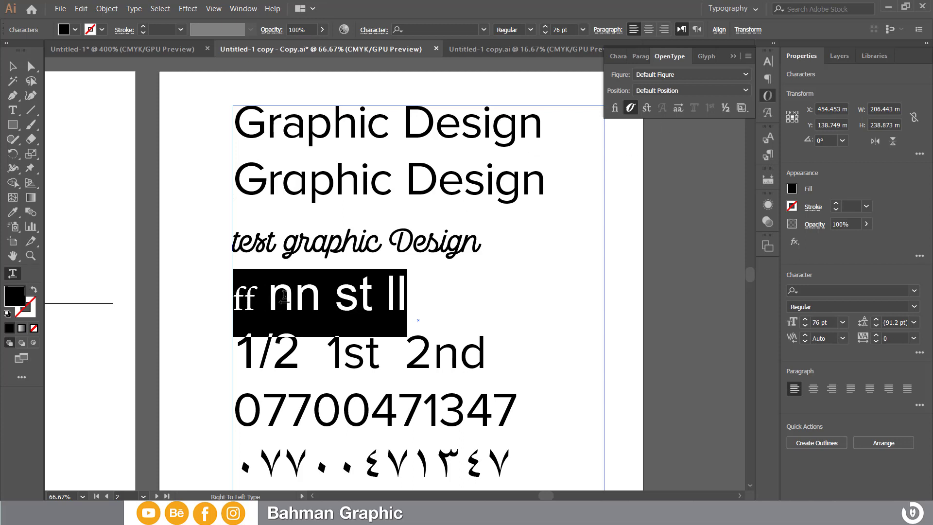
Toggle Stylistic Alternates on the line to try alternate forms of the ll.
left_click(678, 108)
left_click(678, 108)
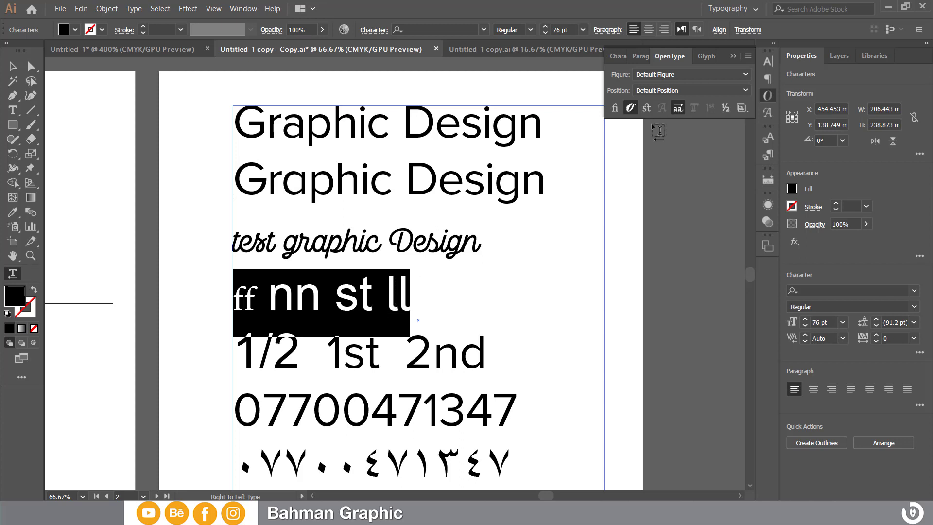
left_click(678, 107)
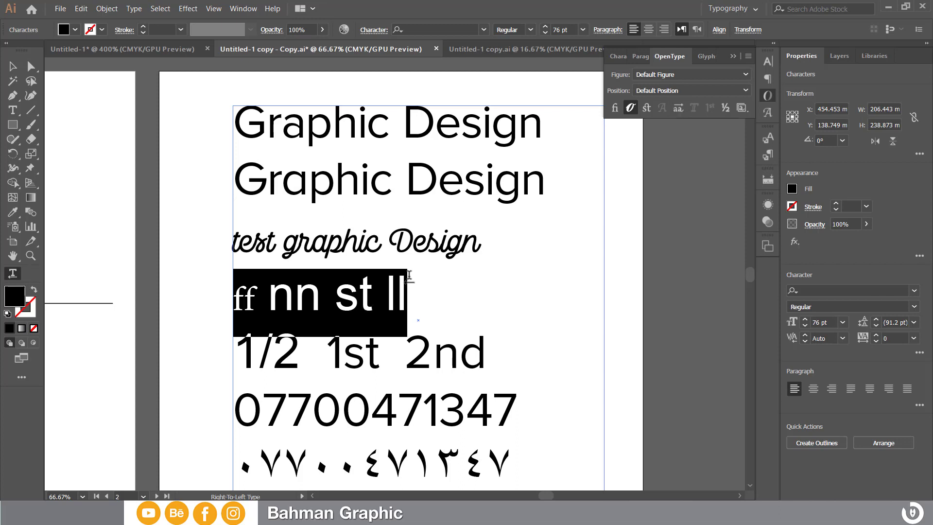
scroll(422, 269, "down", 1)
Apply Fractions to 1/2 to form a ½ glyph, then select the 1st 2nd text.
left_click(295, 324)
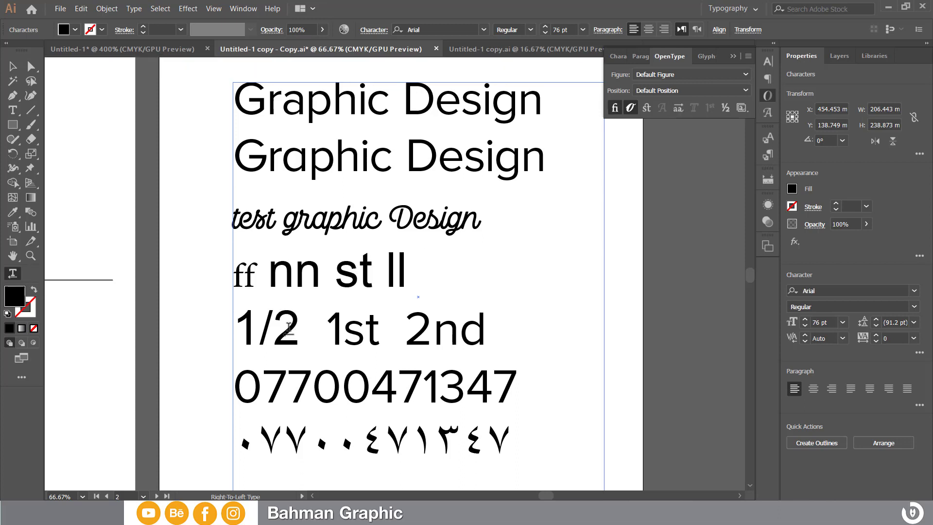
left_click_drag(298, 324, 243, 326)
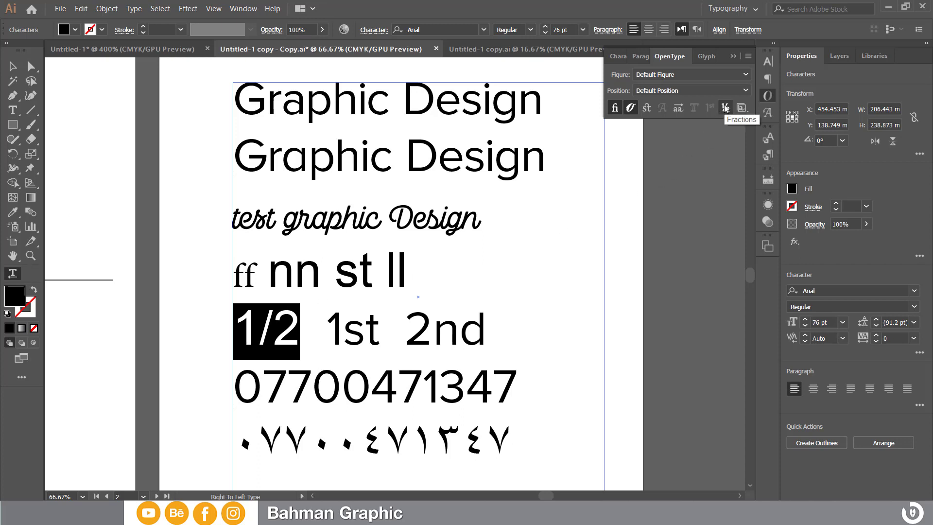
left_click(725, 108)
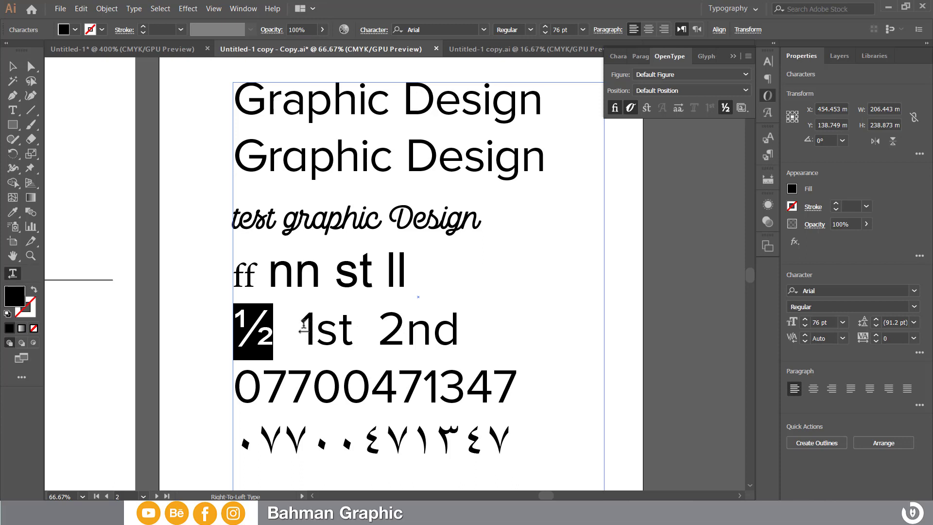
left_click_drag(302, 328, 450, 330)
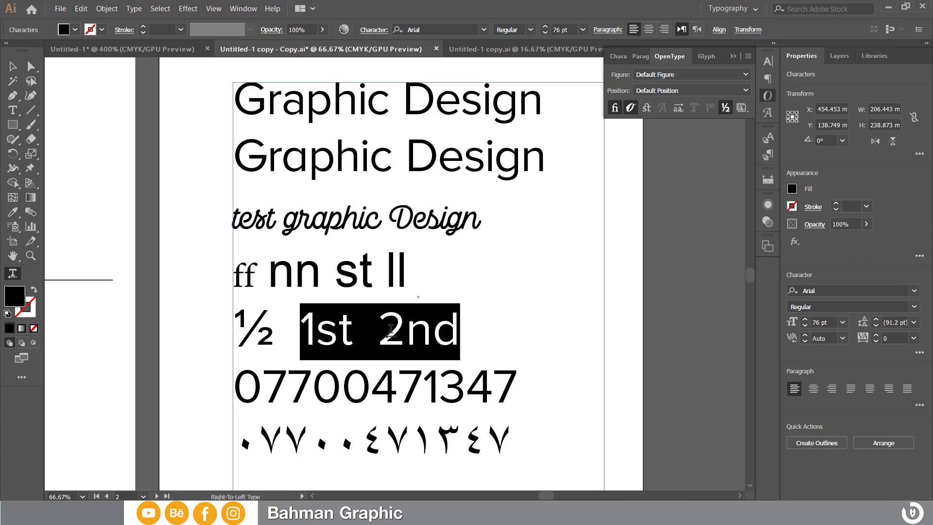
Apply Ordinals to 1st 2nd and select the s of 1st to view its alternates.
left_click(710, 107)
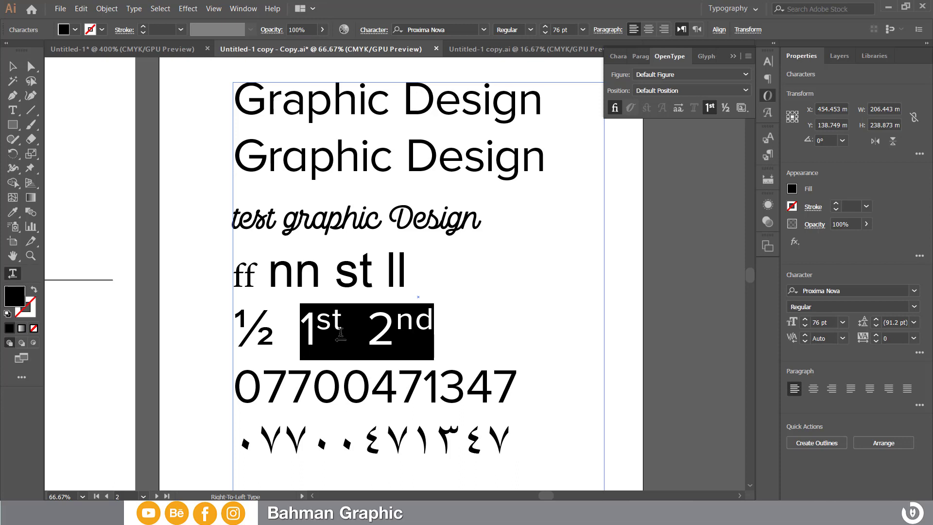
left_click(331, 333)
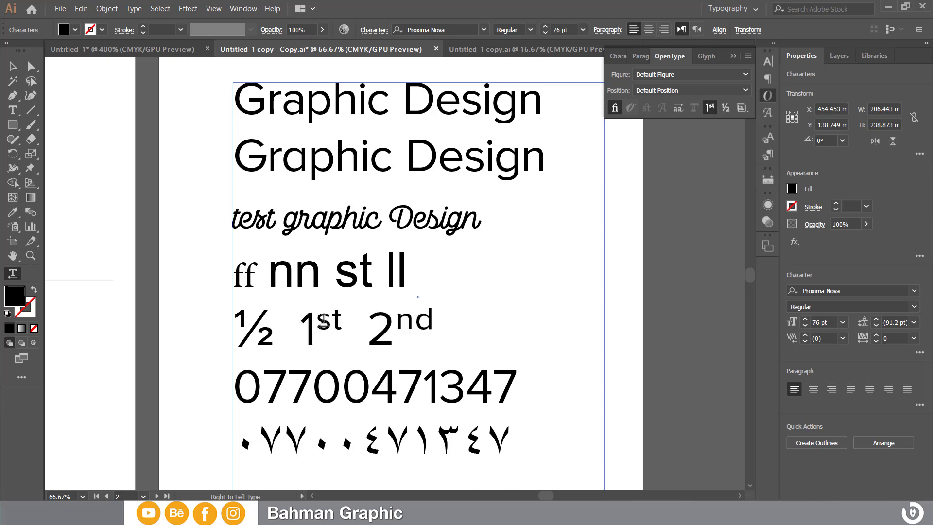
left_click(319, 324)
left_click_drag(317, 323, 326, 323)
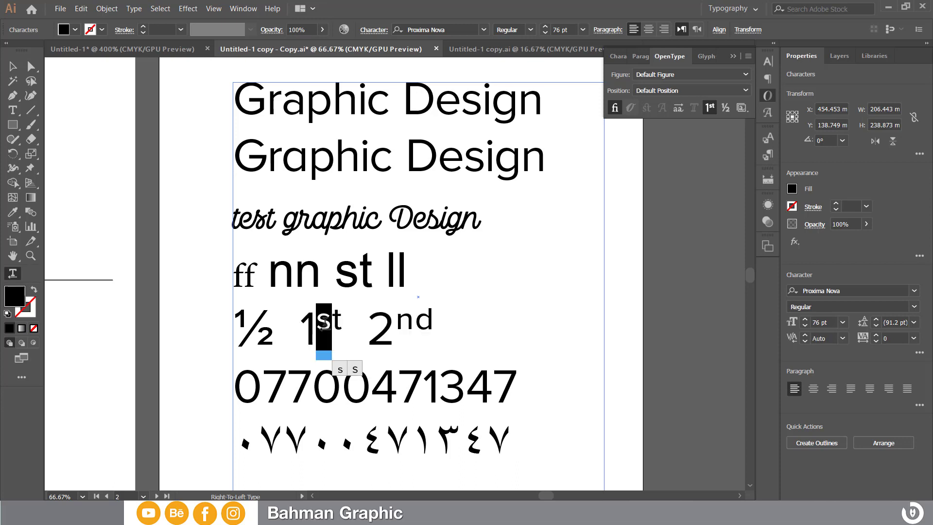
Undo the stray b typed over the s and select the script line 'test graphic Design'.
type("b")
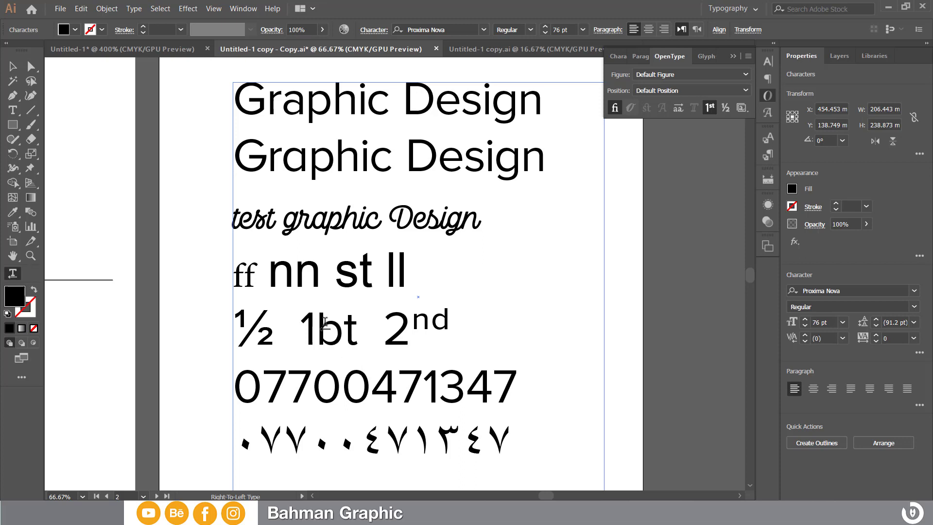
key("ctrl+z")
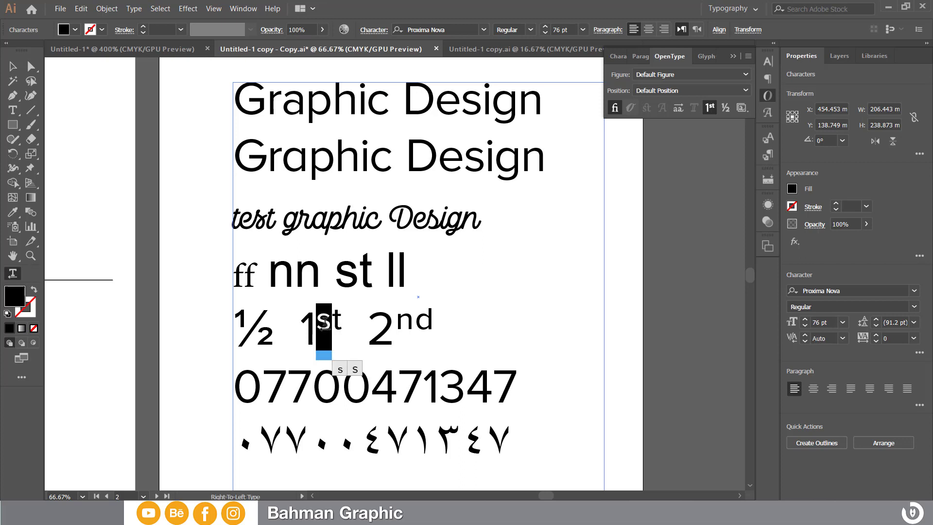
left_click(327, 323)
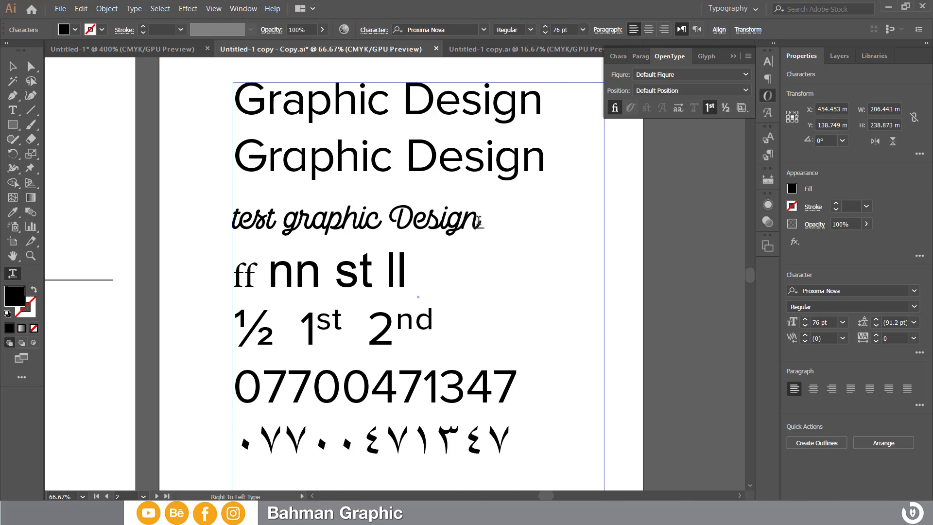
left_click_drag(478, 221, 228, 218)
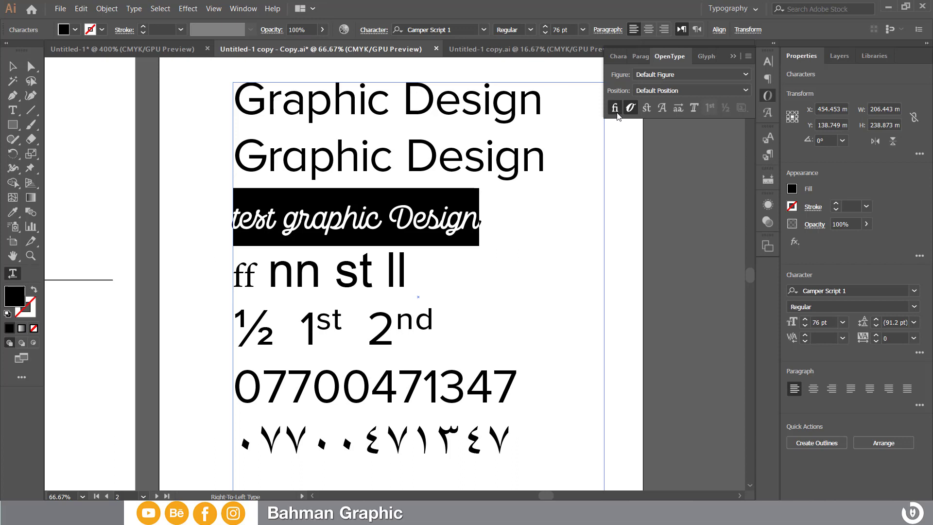
Try ligatures, swash and discretionary ligatures on the 'test graphic Design' script line.
left_click(614, 108)
left_click(631, 108)
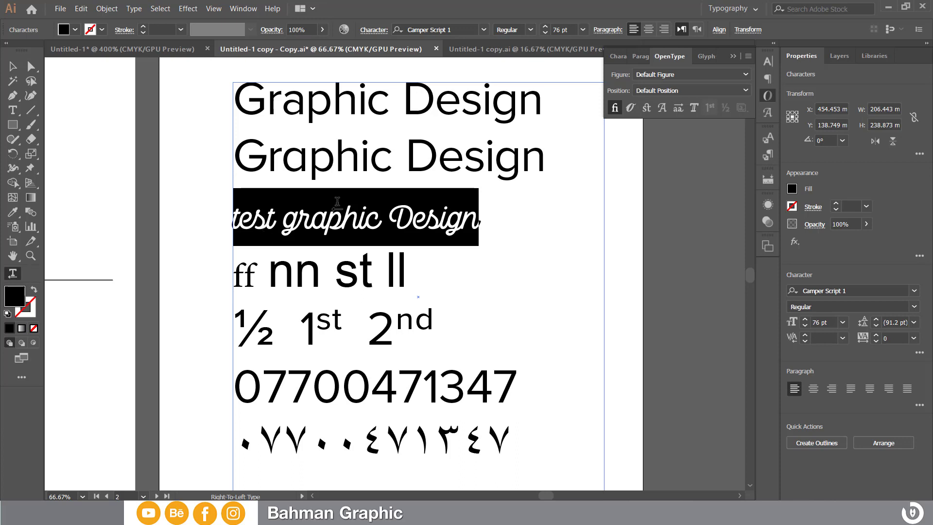
left_click(632, 108)
left_click(646, 110)
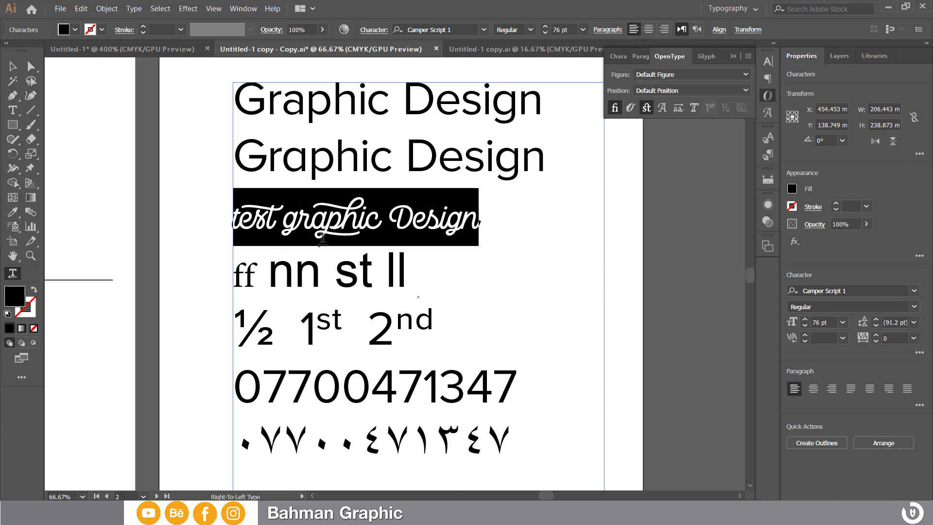
left_click(663, 109)
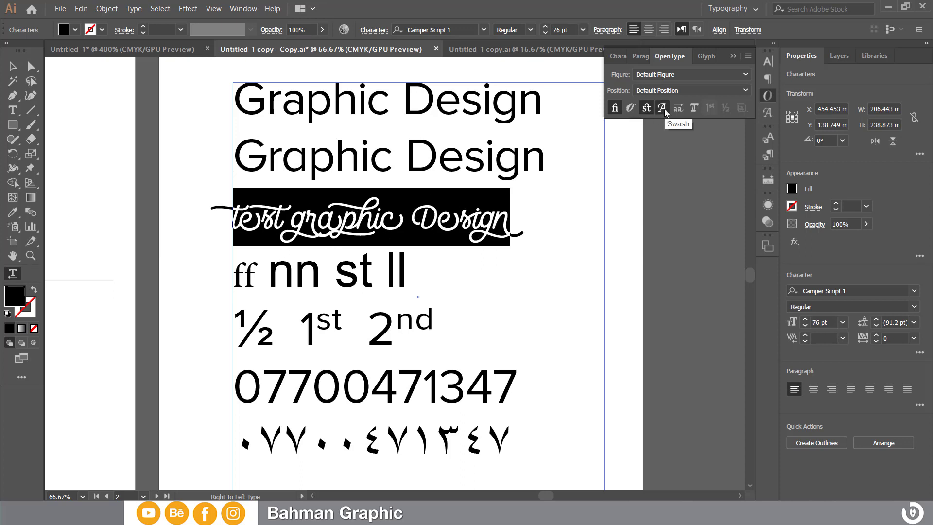
left_click(662, 108)
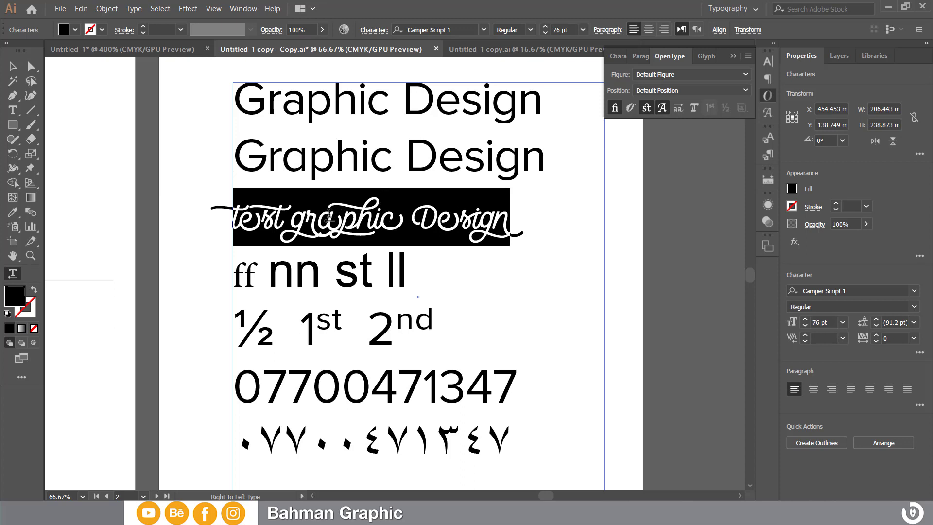
left_click(661, 108)
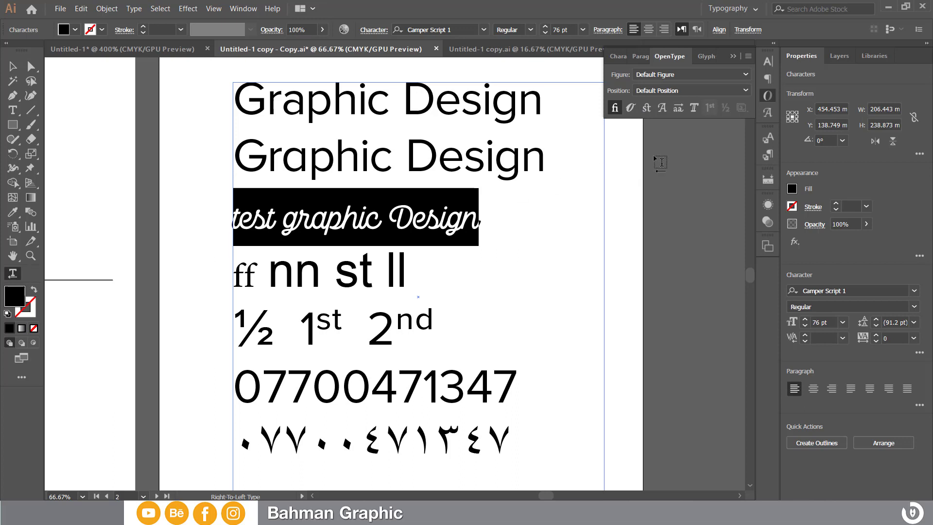
Cycle Titling Alternates and swash off so the script line shows plain glyphs.
left_click(678, 108)
left_click(678, 109)
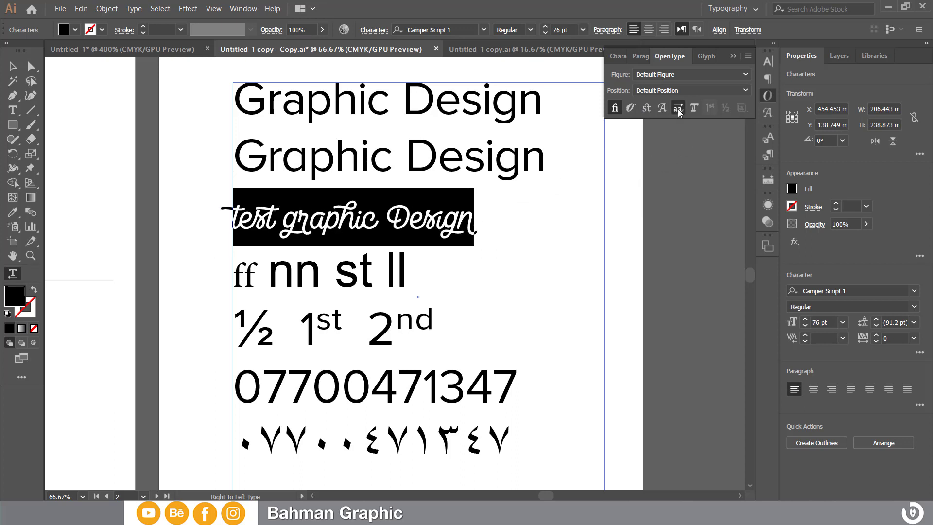
left_click(678, 109)
left_click(679, 109)
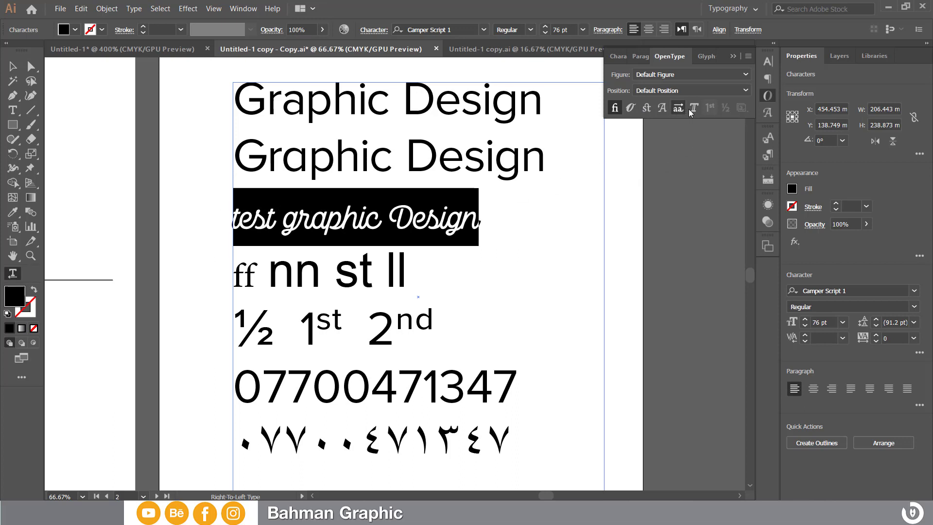
left_click(692, 108)
left_click(692, 109)
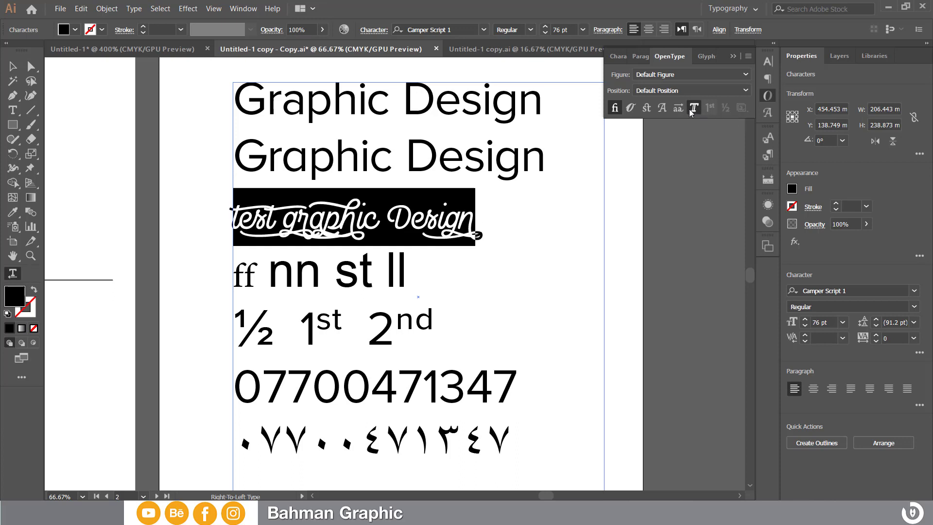
left_click(692, 108)
left_click(517, 389)
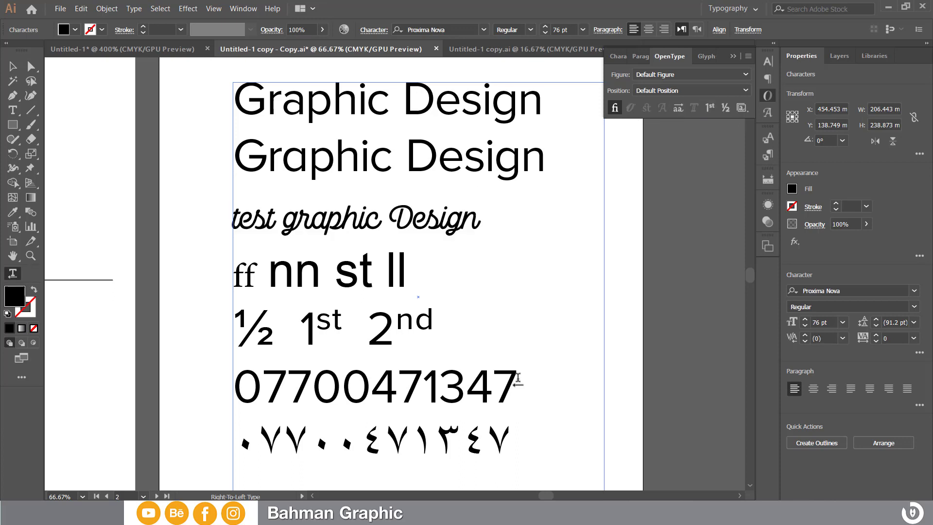
left_click_drag(516, 388, 466, 389)
left_click_drag(390, 383, 223, 392)
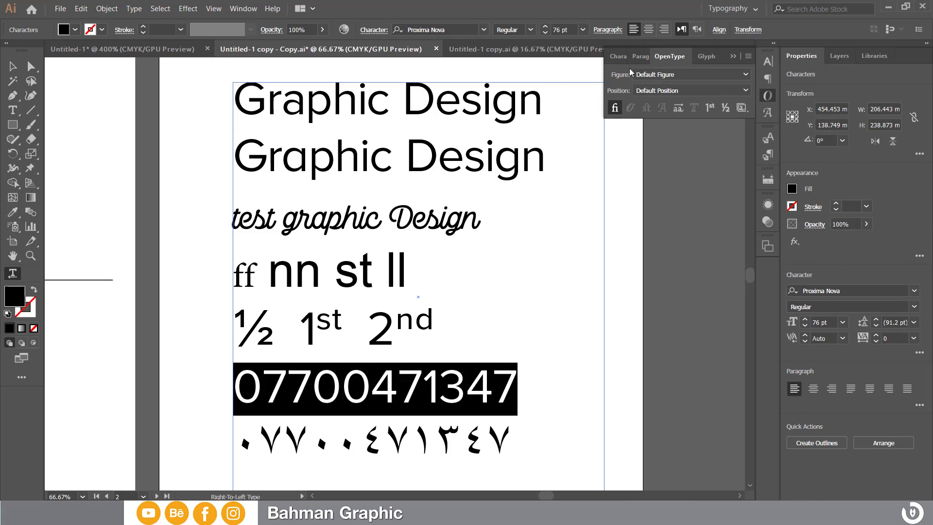
left_click(641, 79)
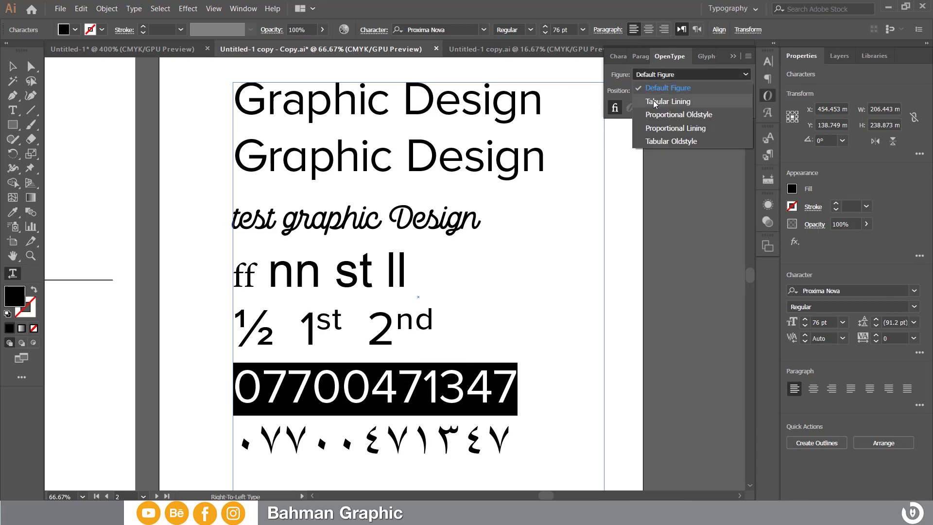
left_click(660, 115)
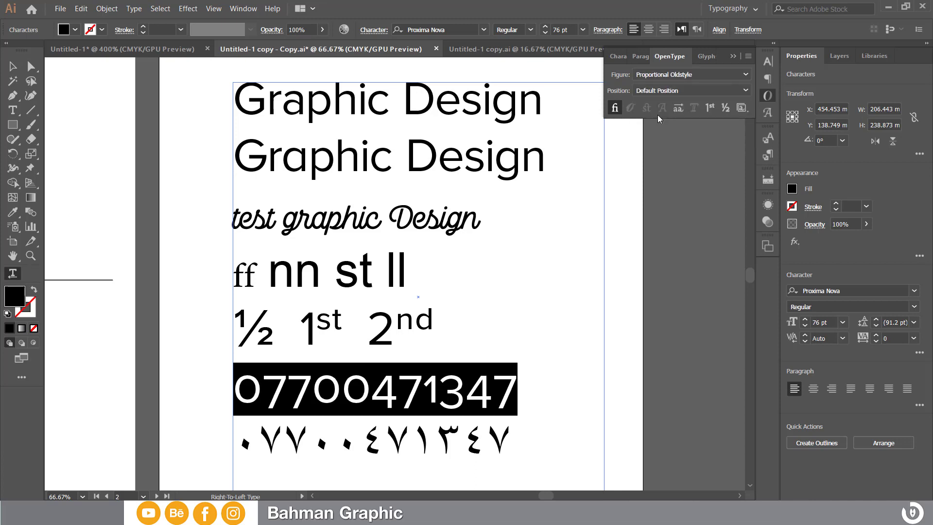
left_click(662, 78)
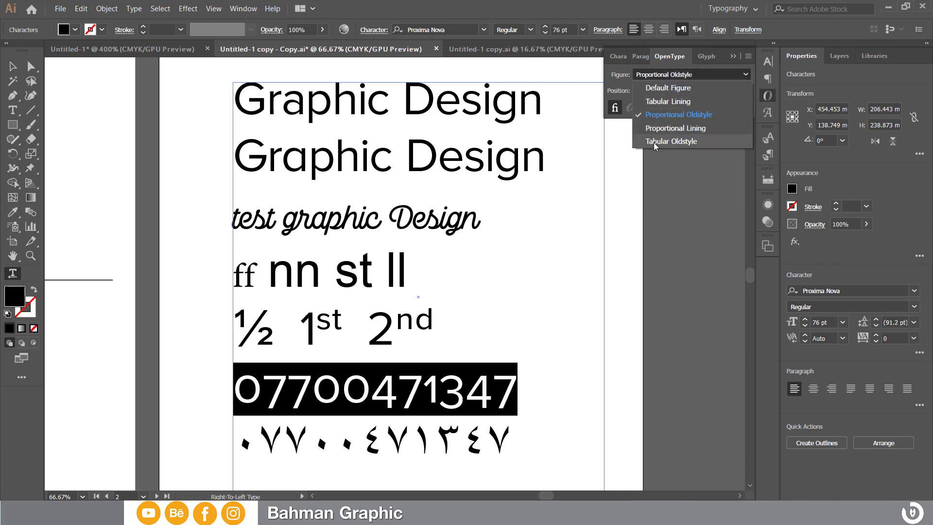
left_click(665, 141)
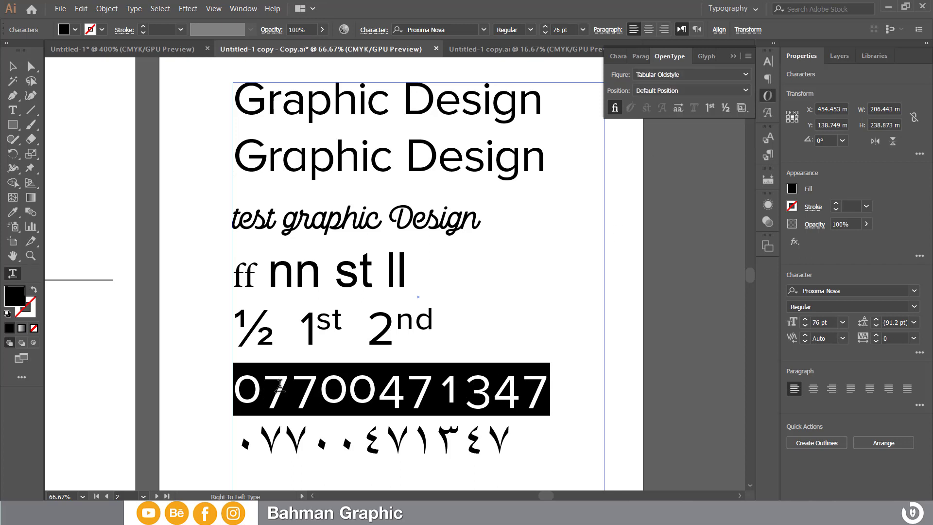
key("Escape")
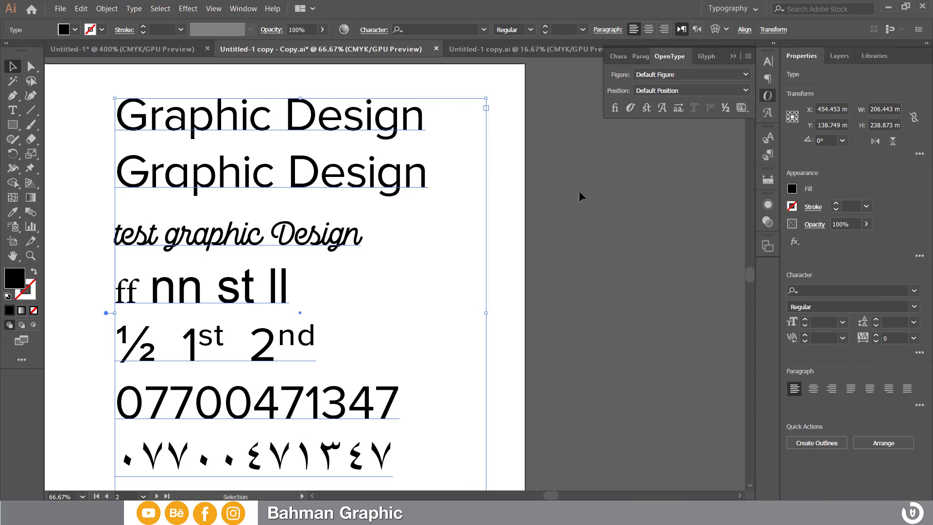
Show the Glyphs panel and browse its glyphs for the selected second Graphic Design line.
left_click(701, 57)
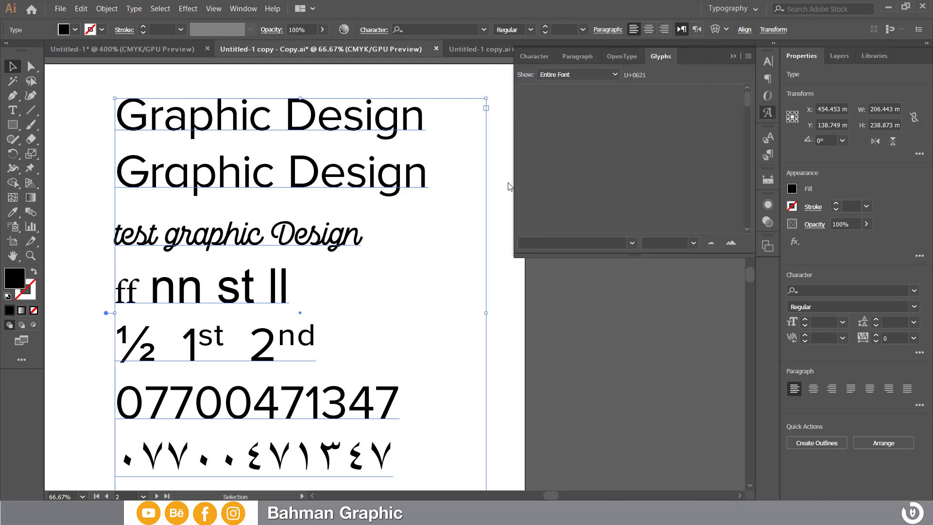
double_click(244, 174)
triple_click(244, 174)
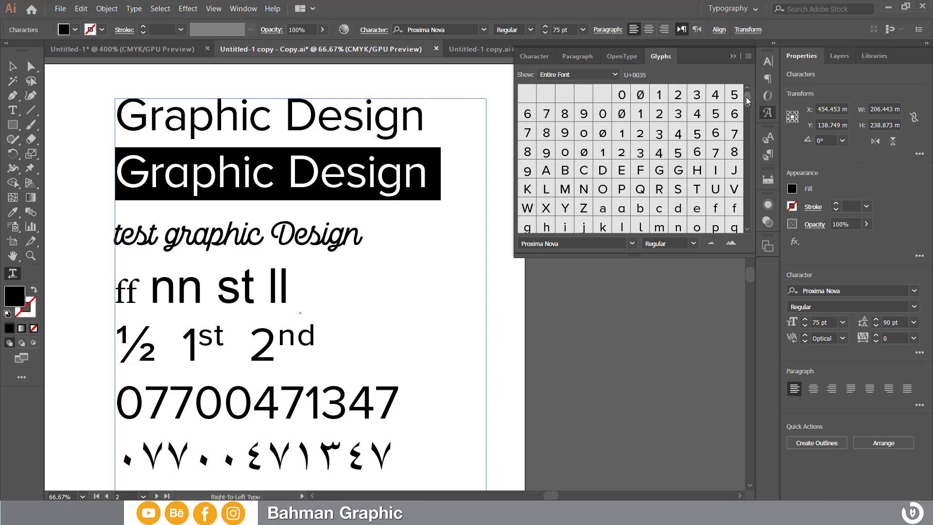
mouse_move(747, 100)
left_mouse_down()
mouse_move(751, 226)
mouse_move(751, 210)
left_mouse_up()
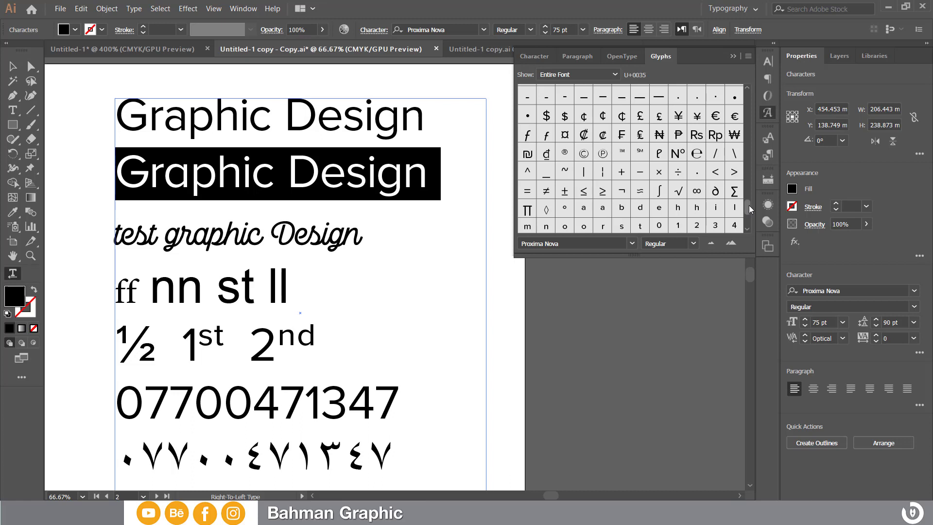
left_click_drag(751, 209, 746, 191)
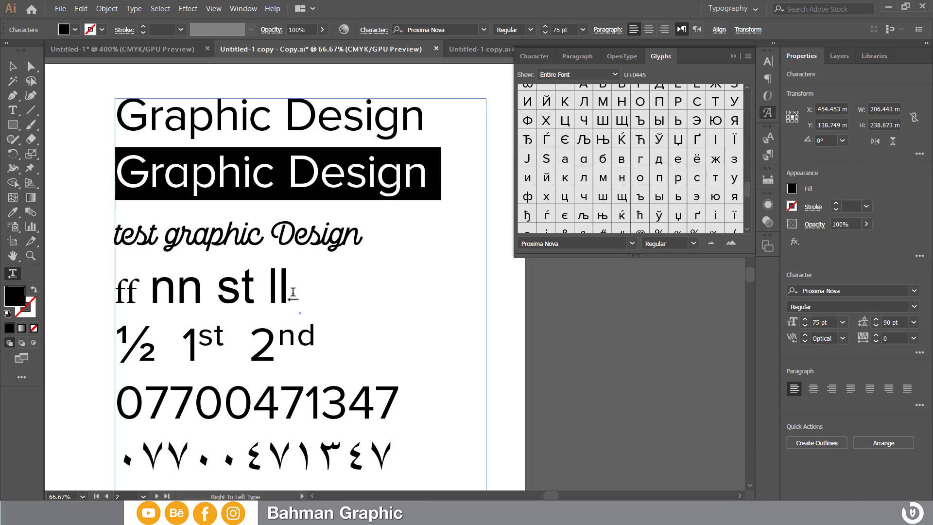
Browse glyphs for nn st ll, then select the top line's first G for its alternates.
left_click_drag(293, 291, 150, 290)
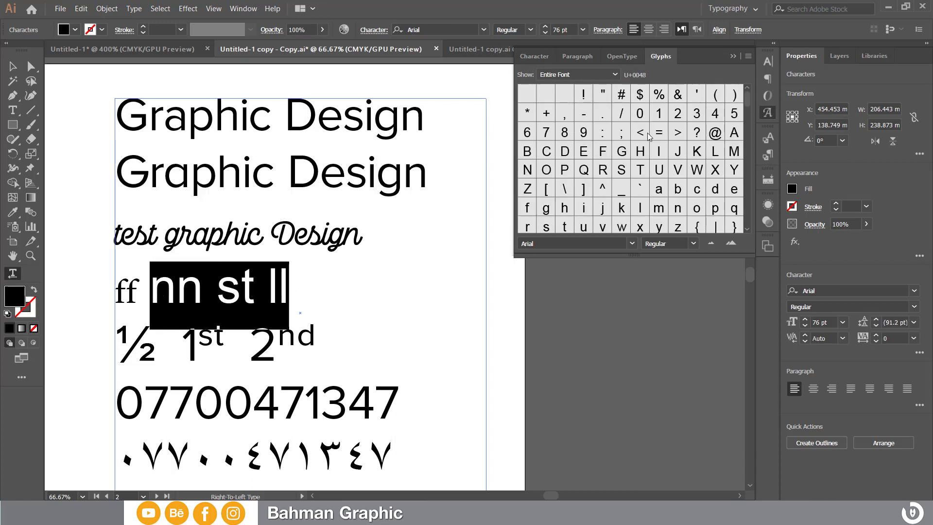
left_click_drag(747, 99, 748, 135)
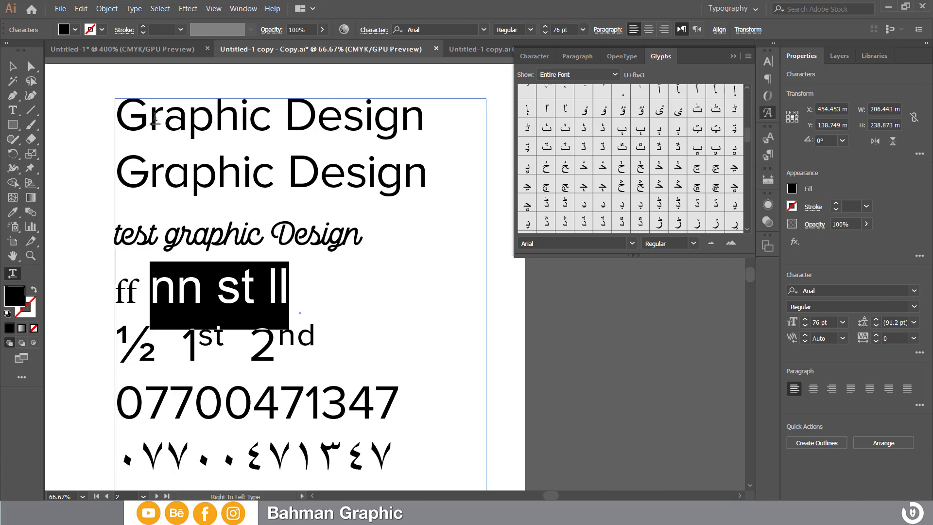
left_click_drag(142, 119, 119, 119)
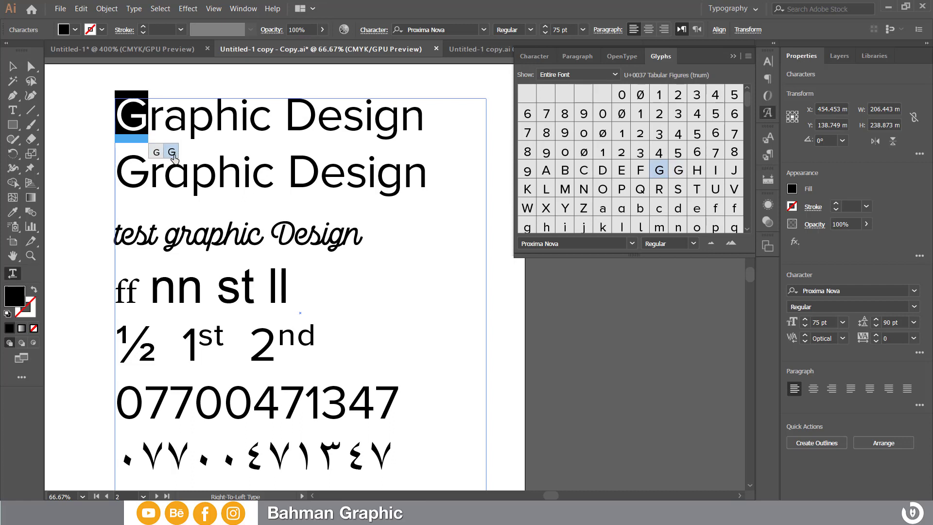
left_click(171, 152)
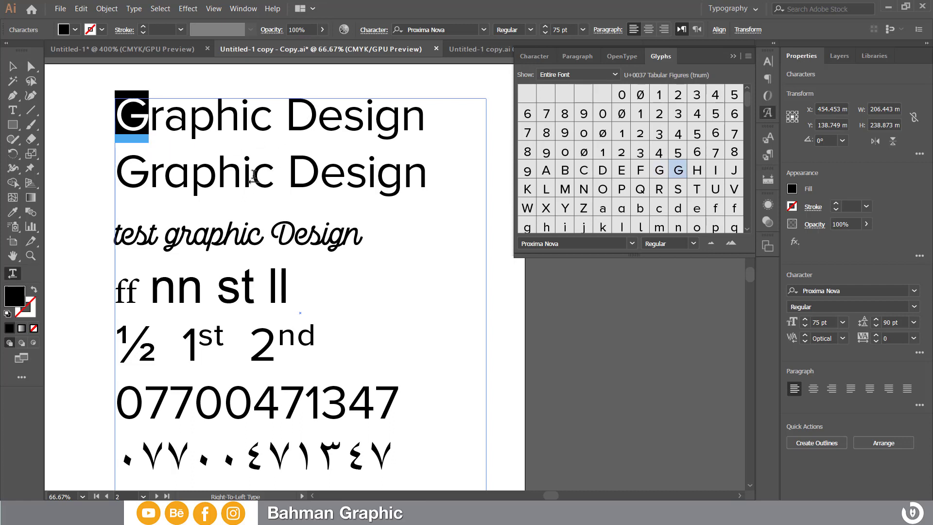
left_click_drag(234, 174, 219, 173)
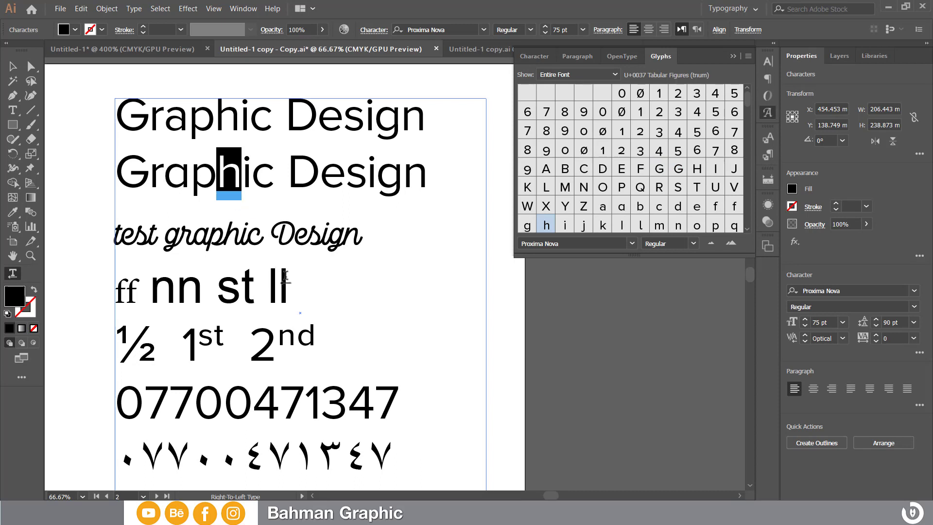
left_click_drag(291, 282, 283, 282)
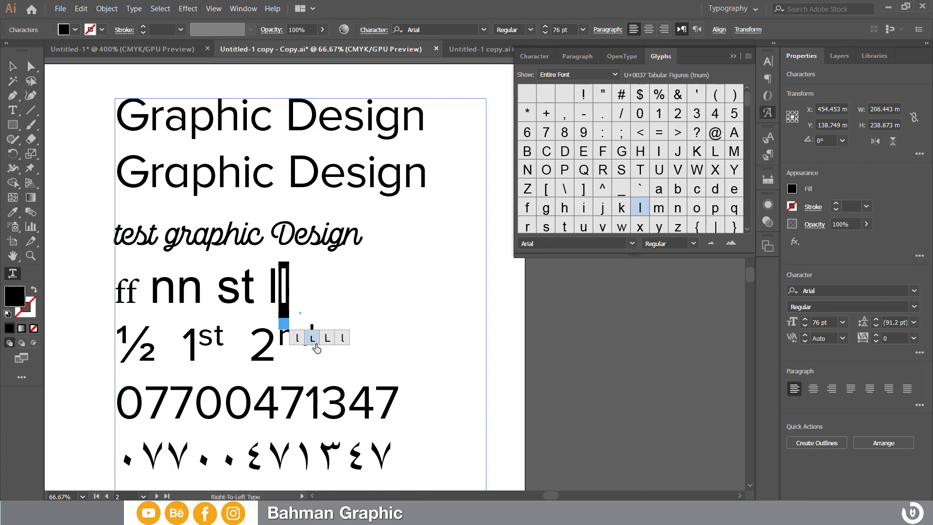
left_click(314, 343)
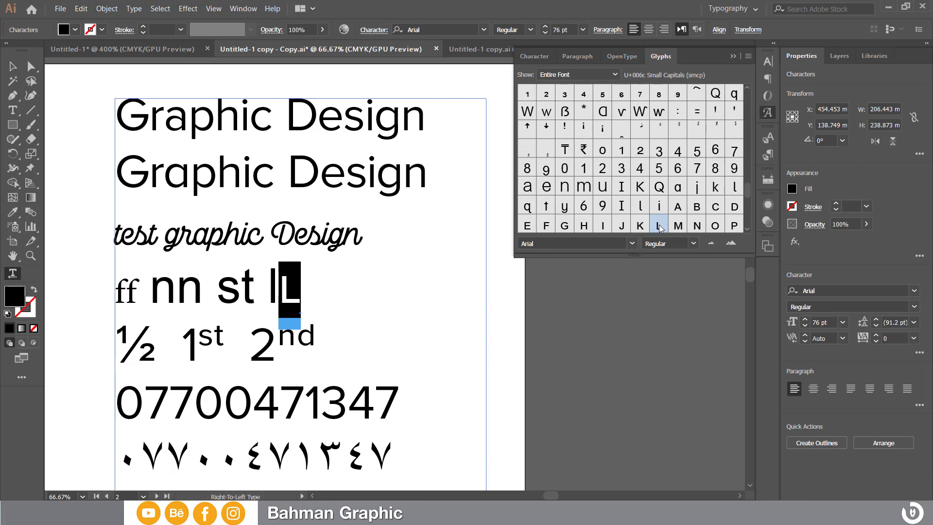
scroll(656, 195, "down", 2)
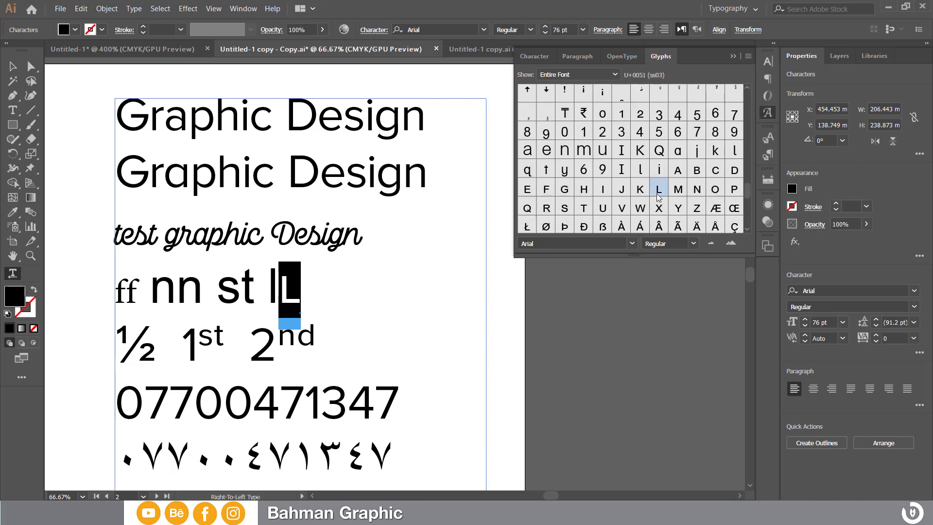
scroll(670, 186, "up", 5)
scroll(670, 186, "up", 5)
scroll(670, 186, "up", 5)
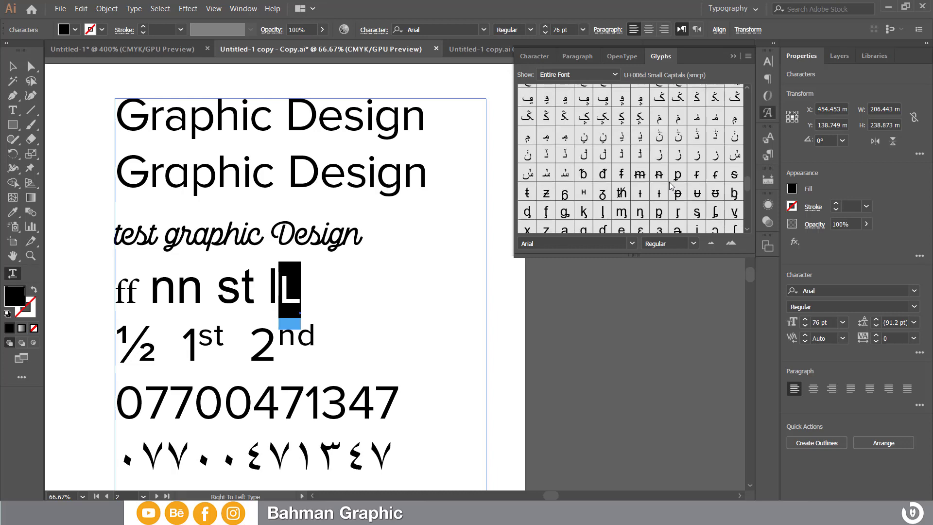
scroll(670, 186, "up", 5)
scroll(670, 186, "up", 5)
scroll(670, 186, "up", 5)
scroll(671, 186, "up", 5)
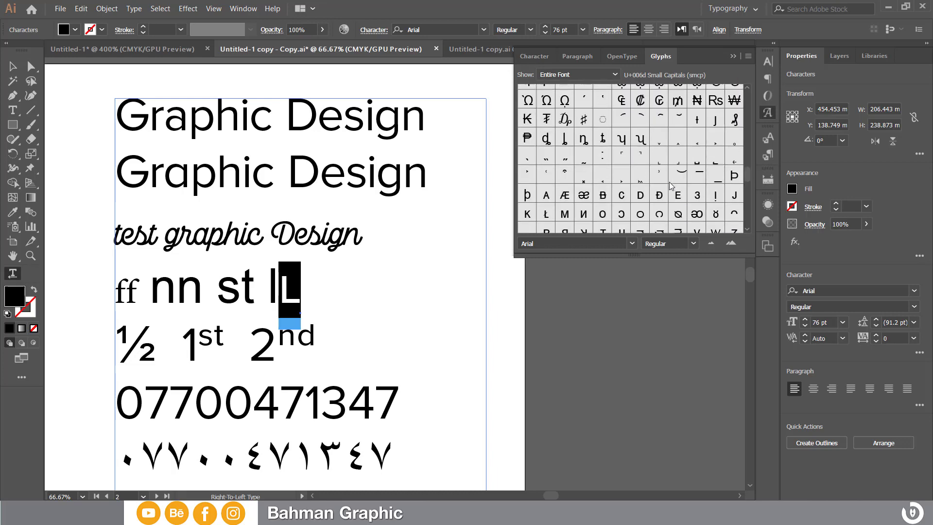
scroll(670, 186, "up", 5)
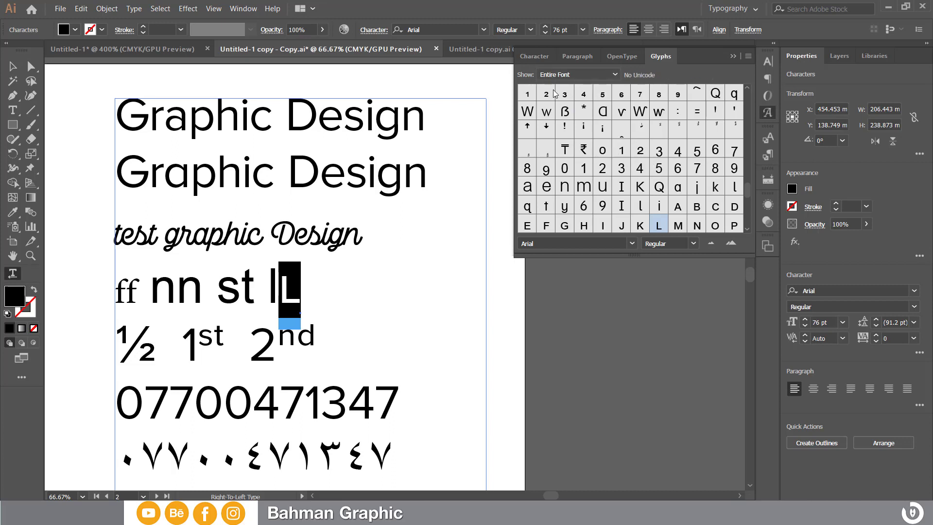
Set Show to Alternates For Current Selection and swap the small-capital L for an alternate l.
left_click(559, 76)
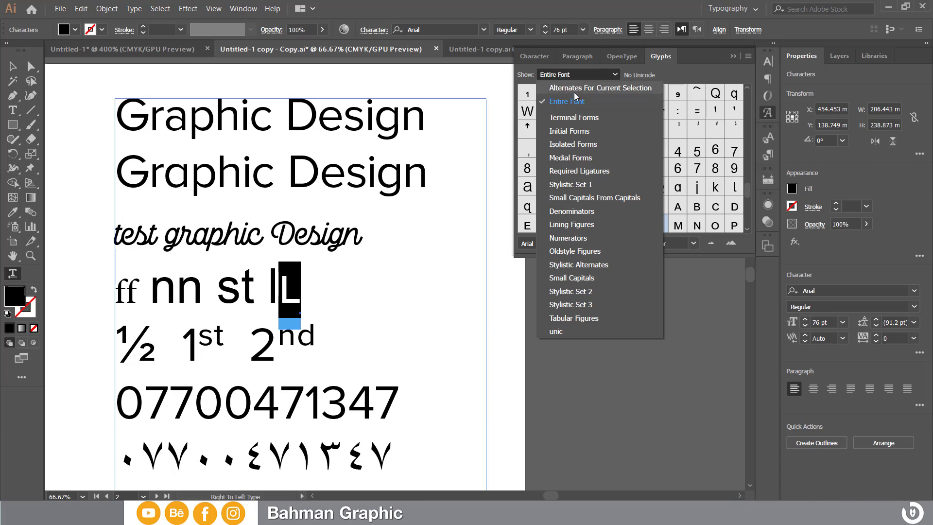
left_click(600, 91)
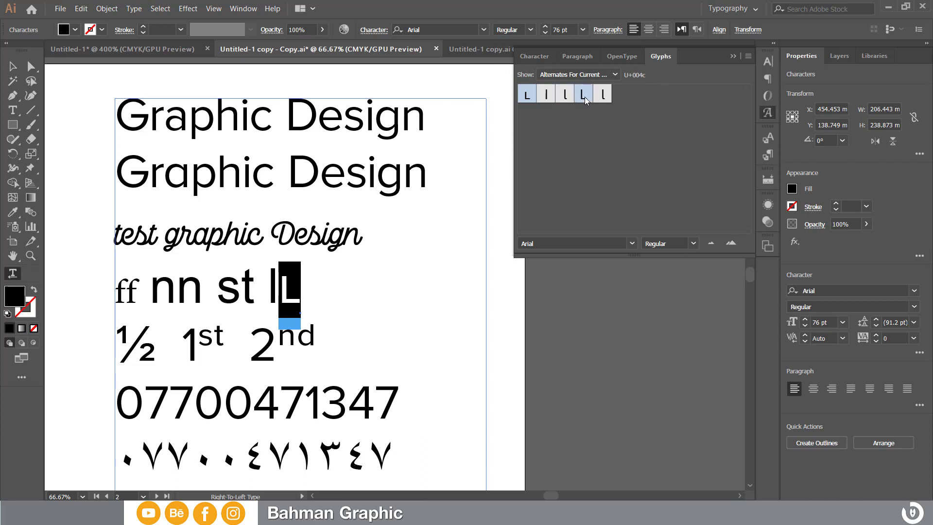
double_click(602, 95)
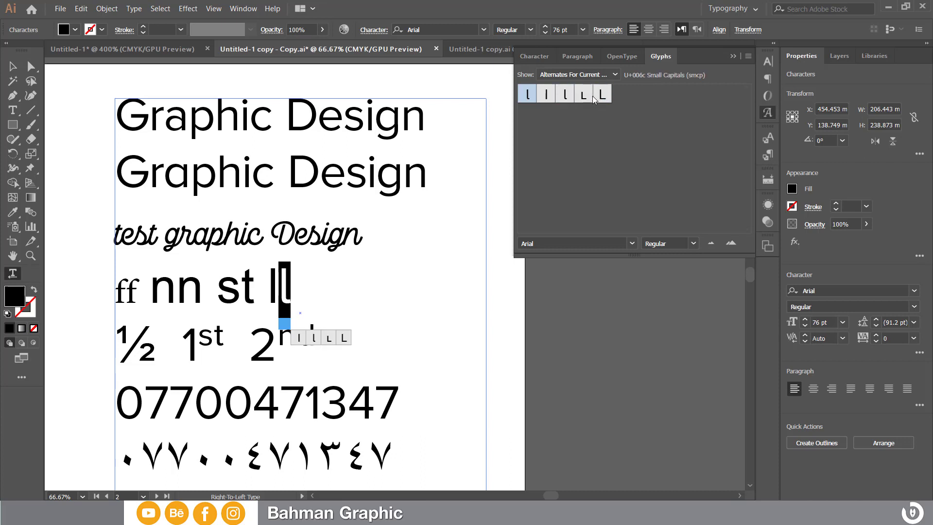
scroll(347, 290, "down", 1)
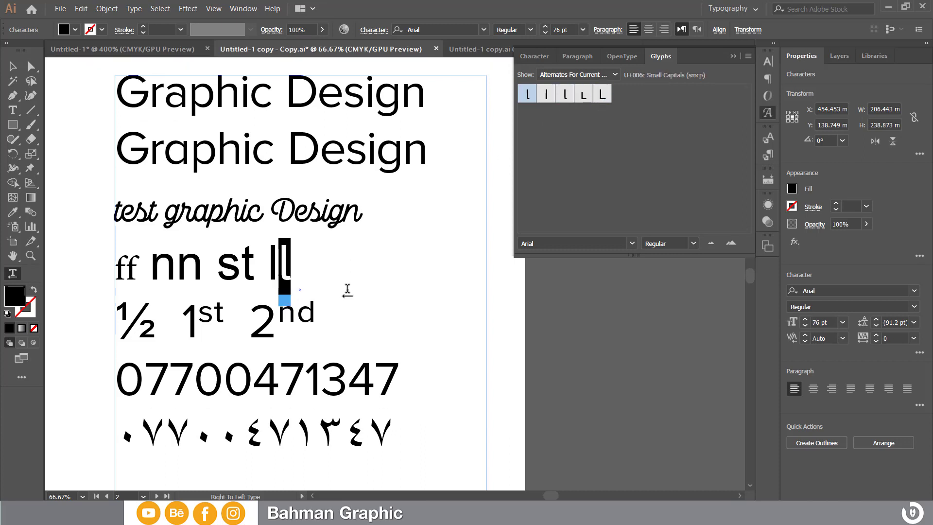
scroll(345, 290, "down", 1)
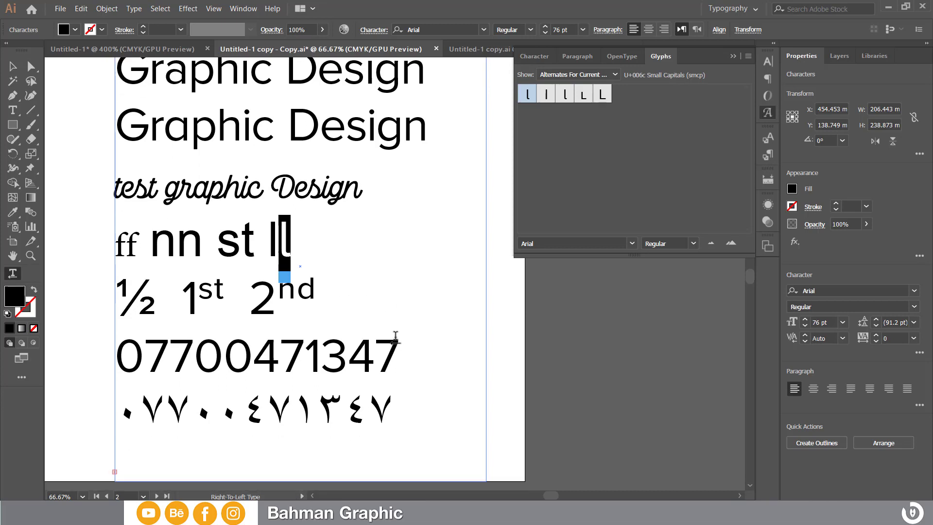
Check alternates for the phone digits and the d of 2nd, then show Entire Font.
left_click(396, 346)
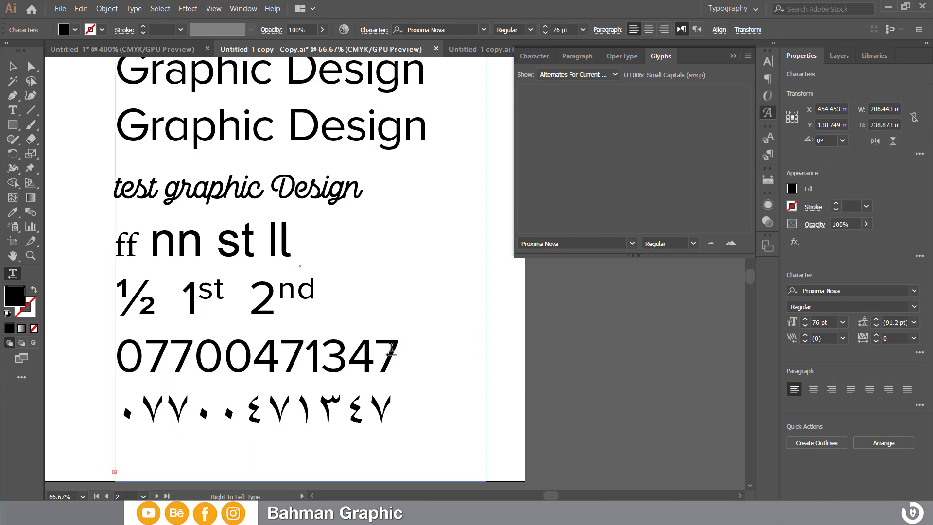
left_click_drag(373, 349, 323, 349)
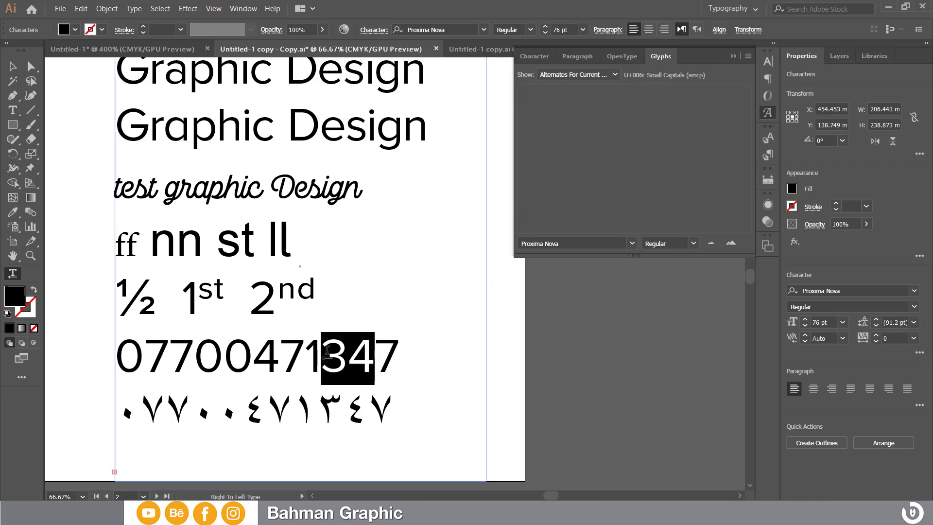
left_click(358, 293)
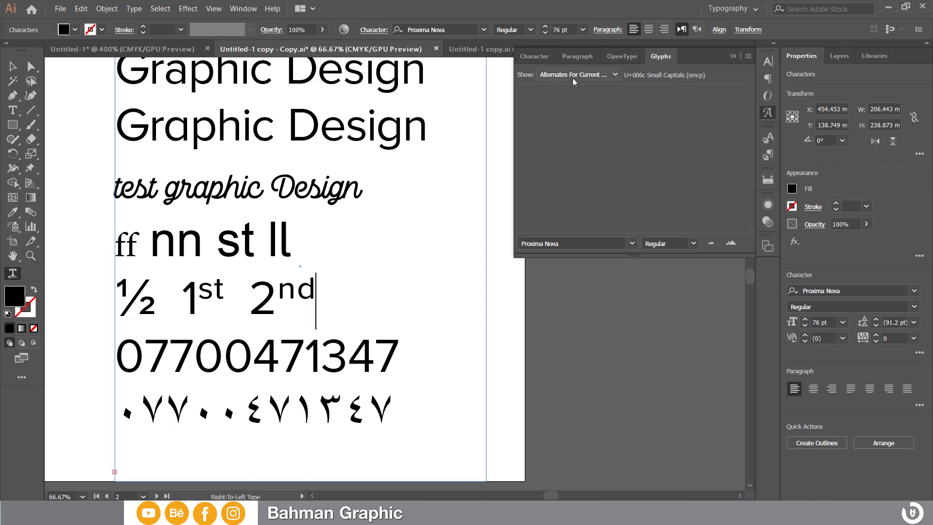
left_click(574, 77)
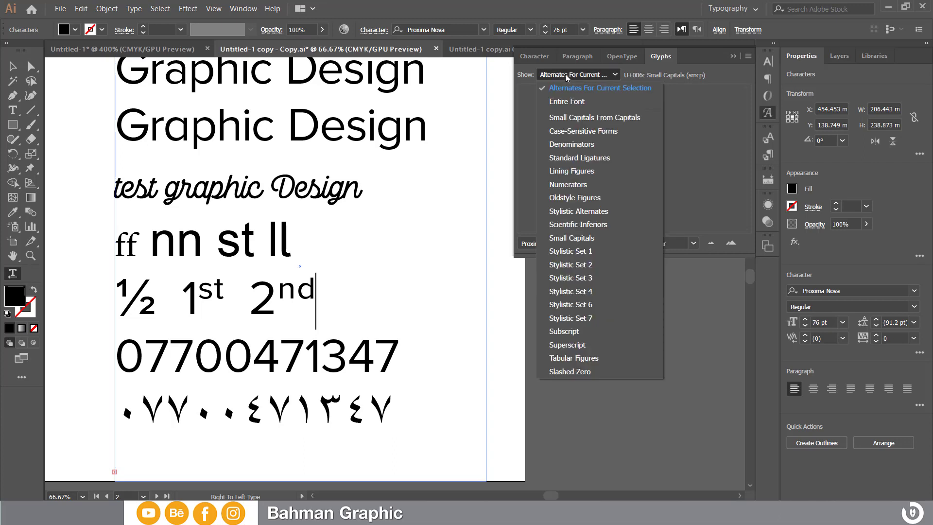
left_click(318, 290)
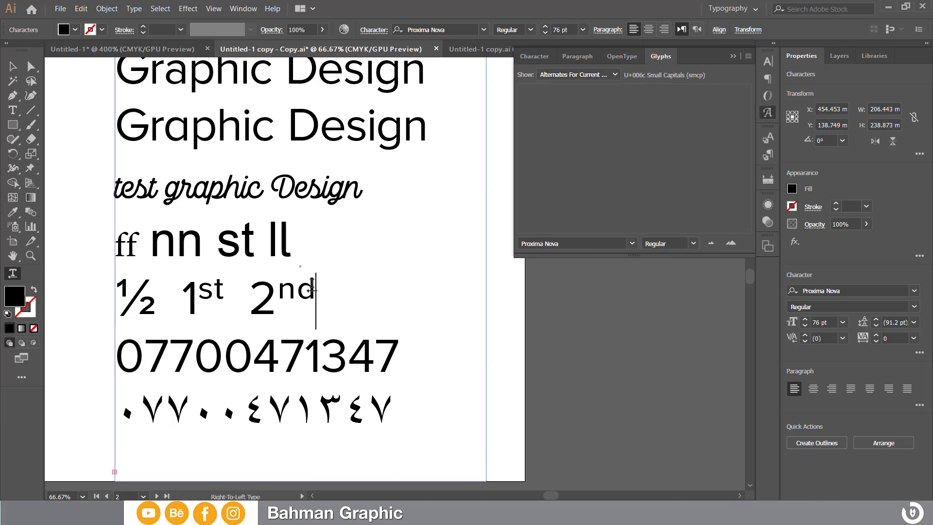
left_click_drag(318, 288, 302, 287)
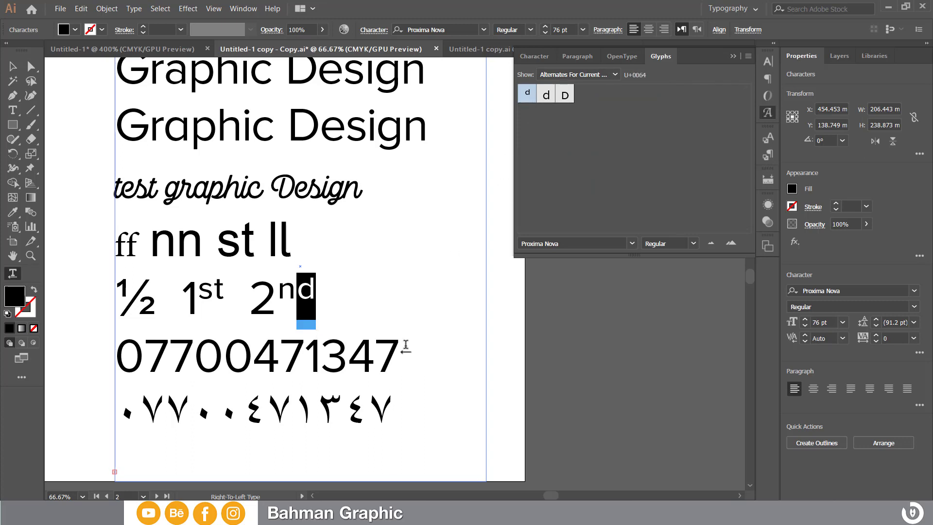
left_click(406, 346)
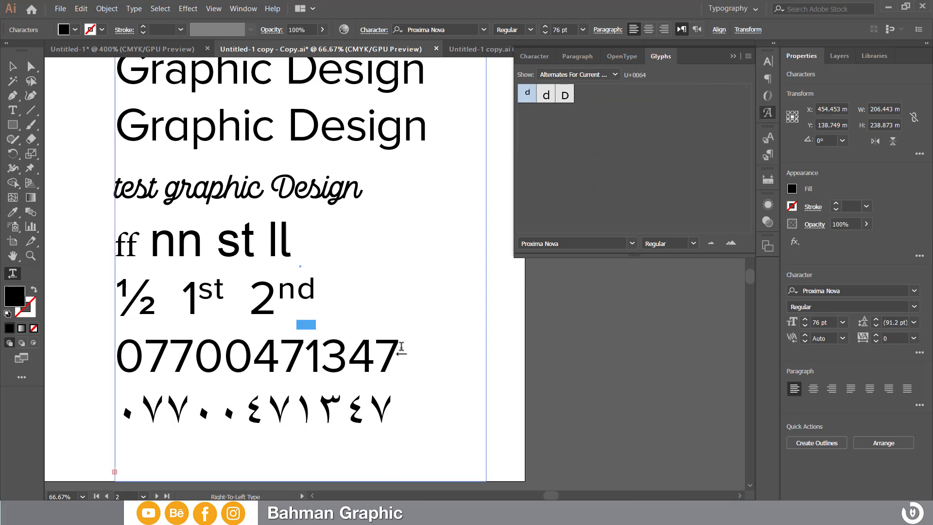
left_click(554, 74)
left_click(561, 98)
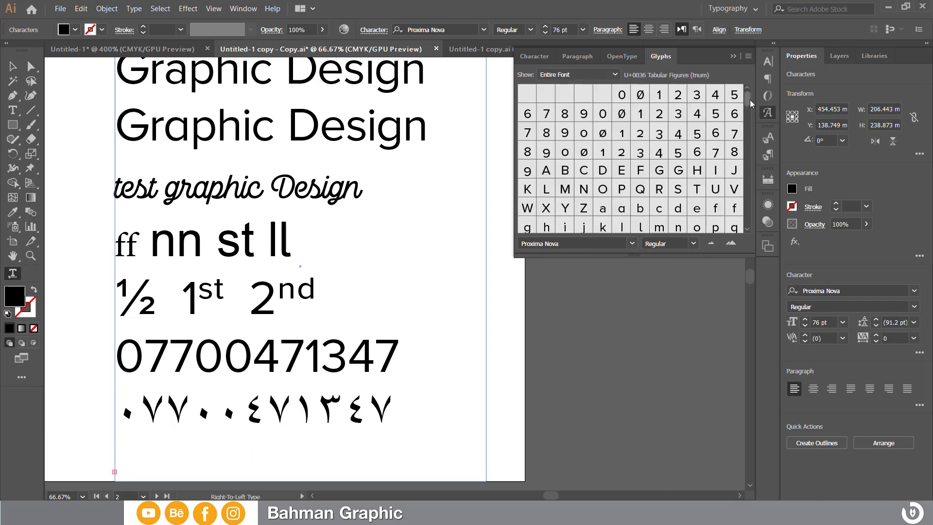
left_click_drag(748, 102, 751, 201)
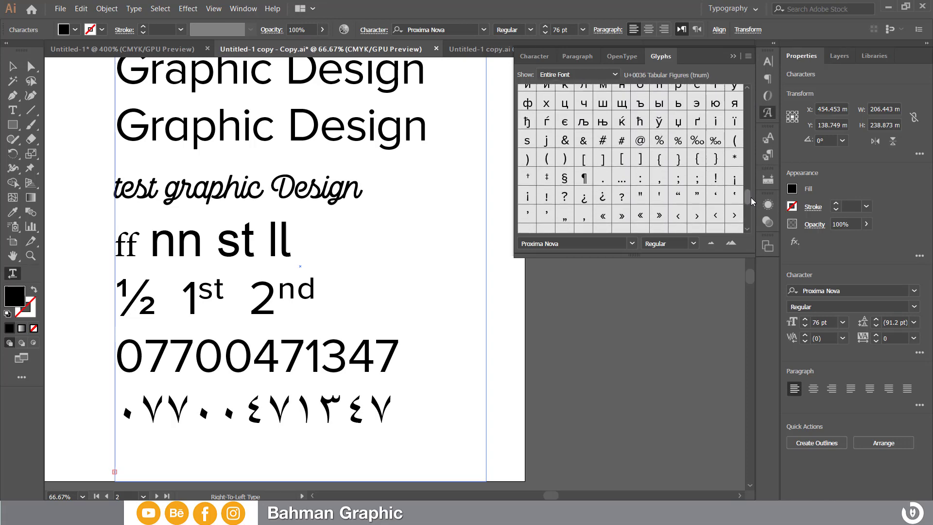
double_click(639, 143)
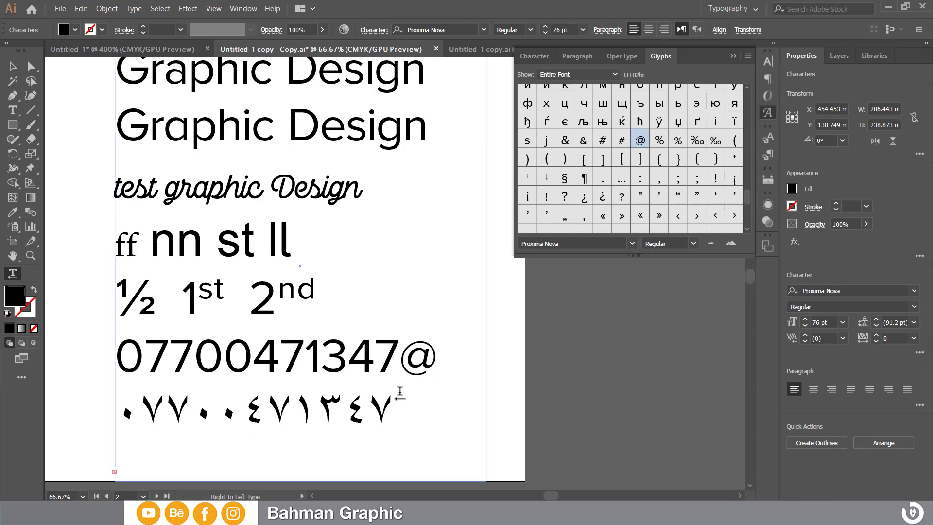
left_click(395, 401)
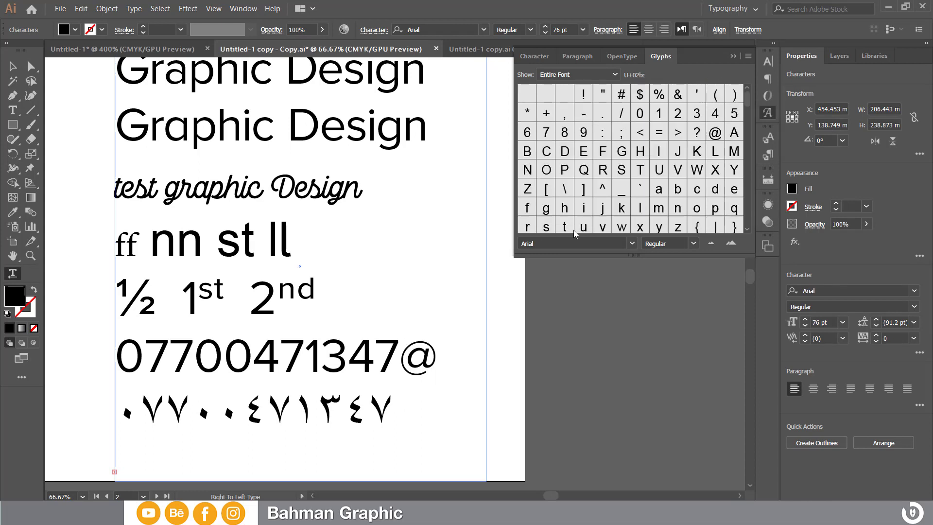
scroll(651, 165, "down", 3)
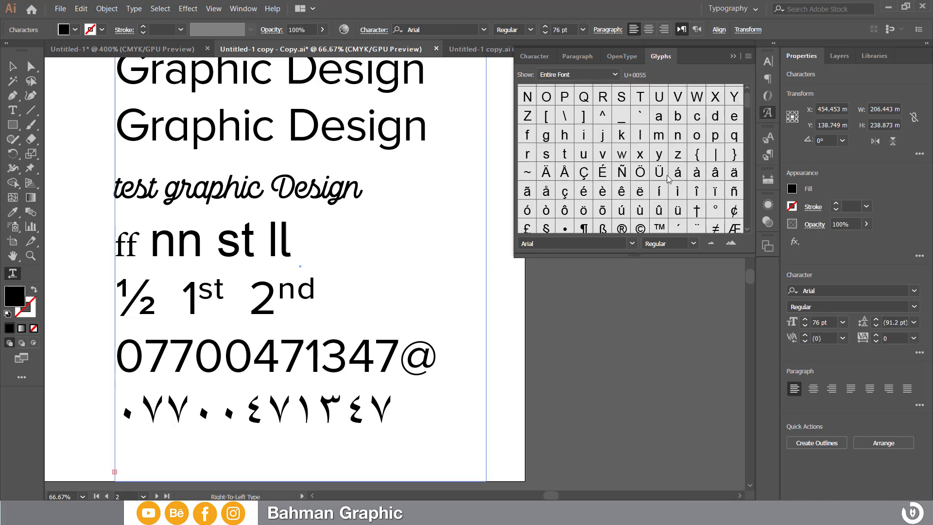
scroll(648, 148, "up", 3)
double_click(640, 94)
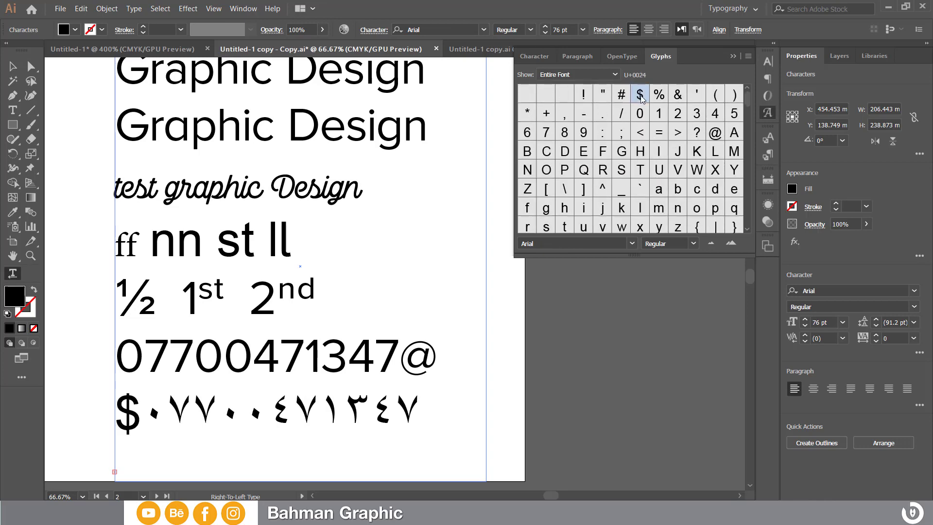